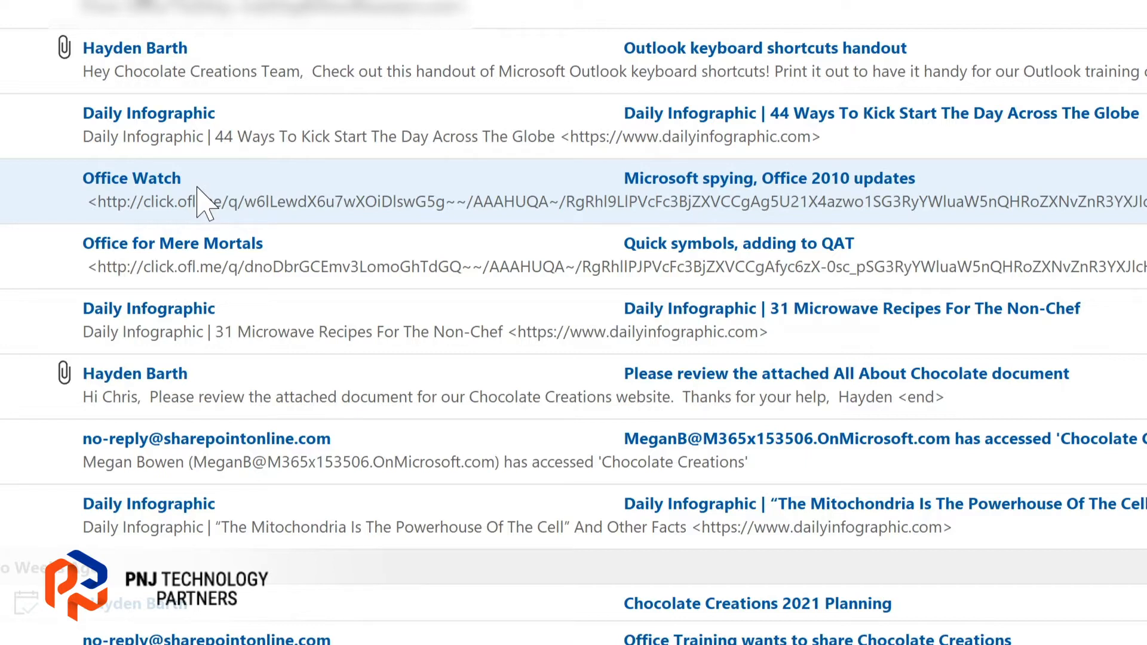
# Create a rule for messages from Office Watch that moves them to the Tech Newsletters folder.
pyautogui.rightClick(210, 197)
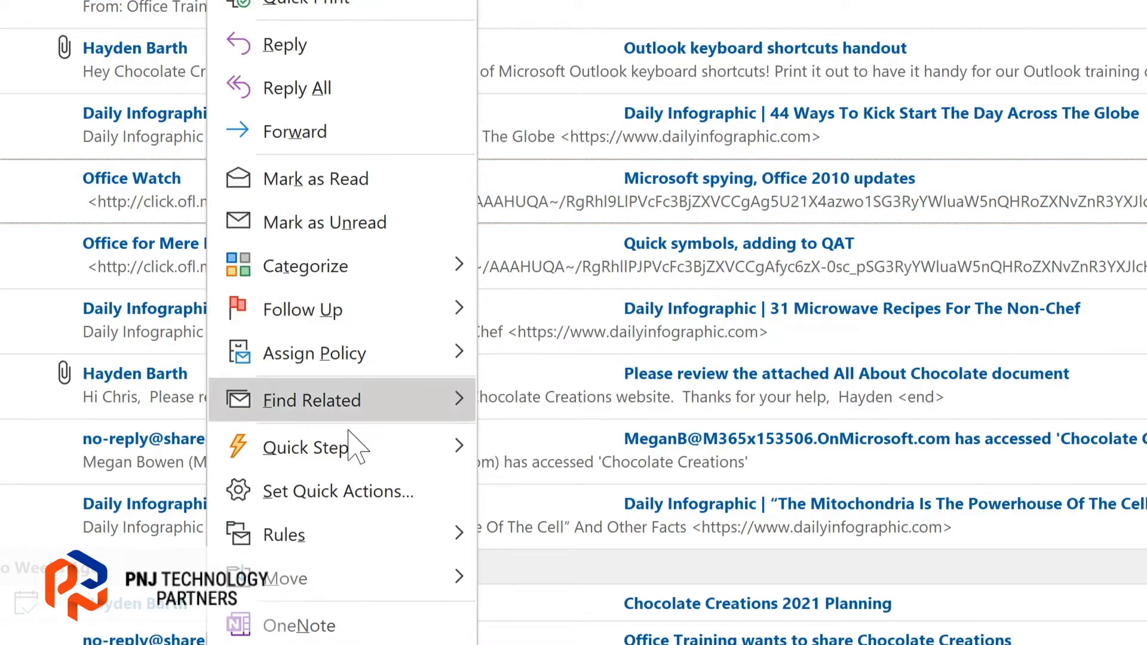
pyautogui.moveTo(356, 538)
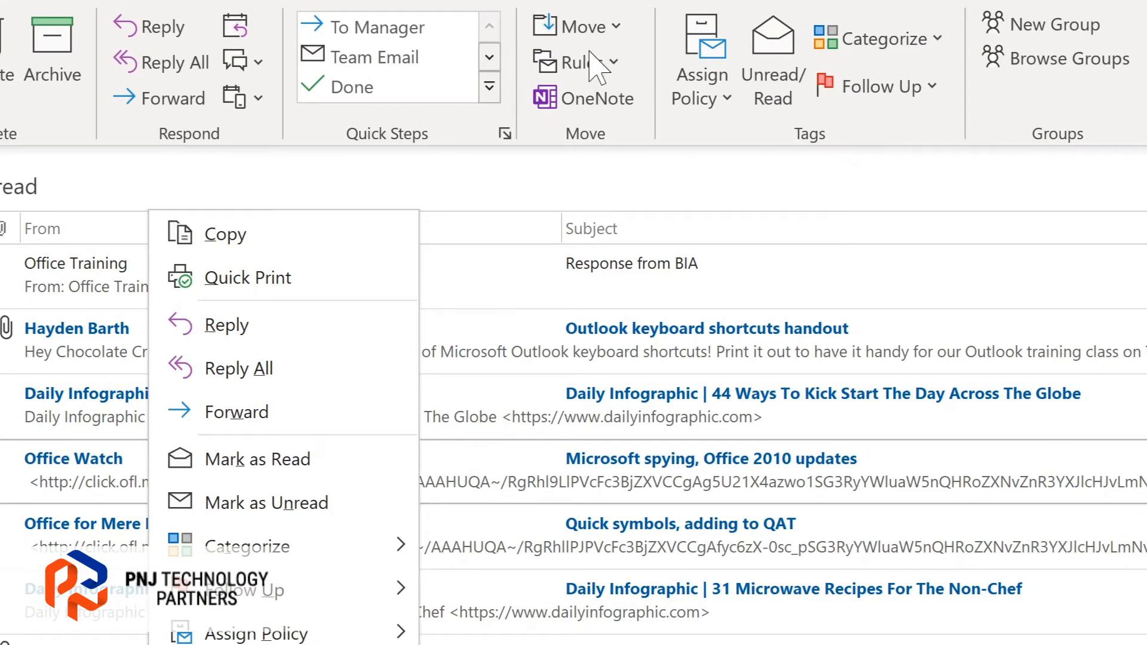
pyautogui.click(608, 67)
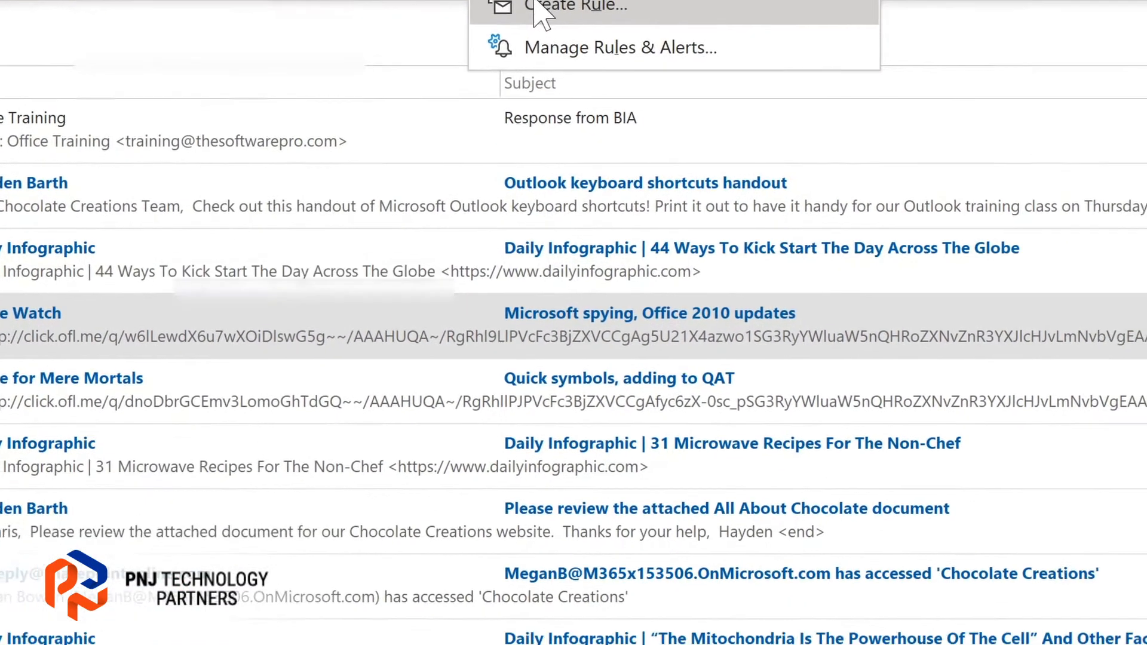
pyautogui.click(603, 150)
pyautogui.click(286, 197)
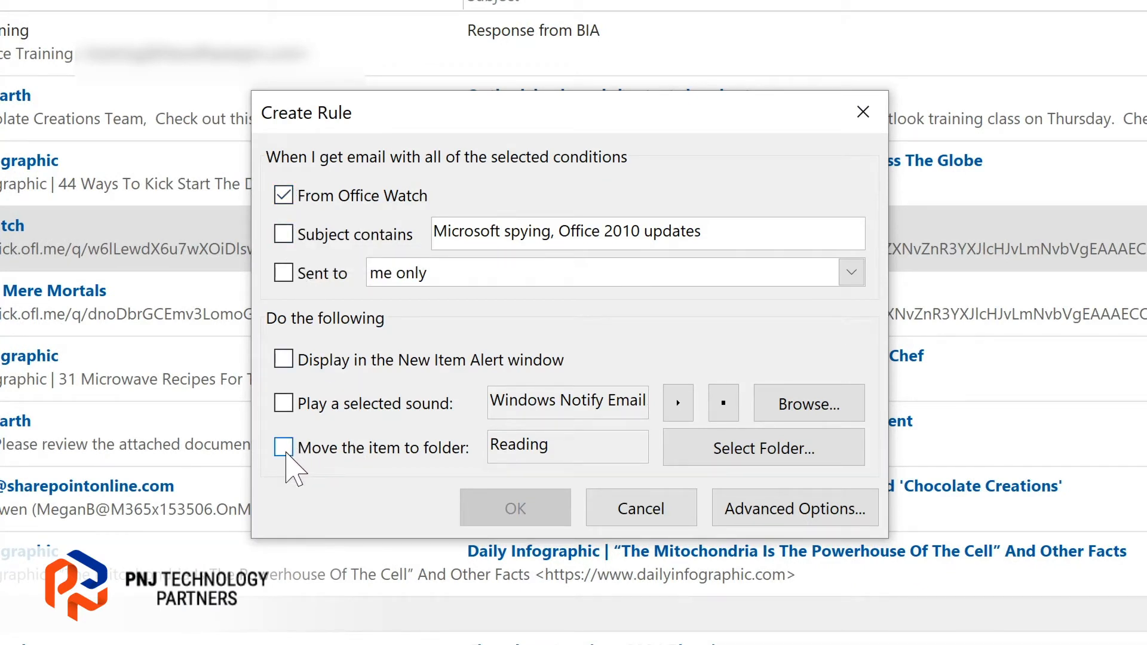
pyautogui.click(285, 451)
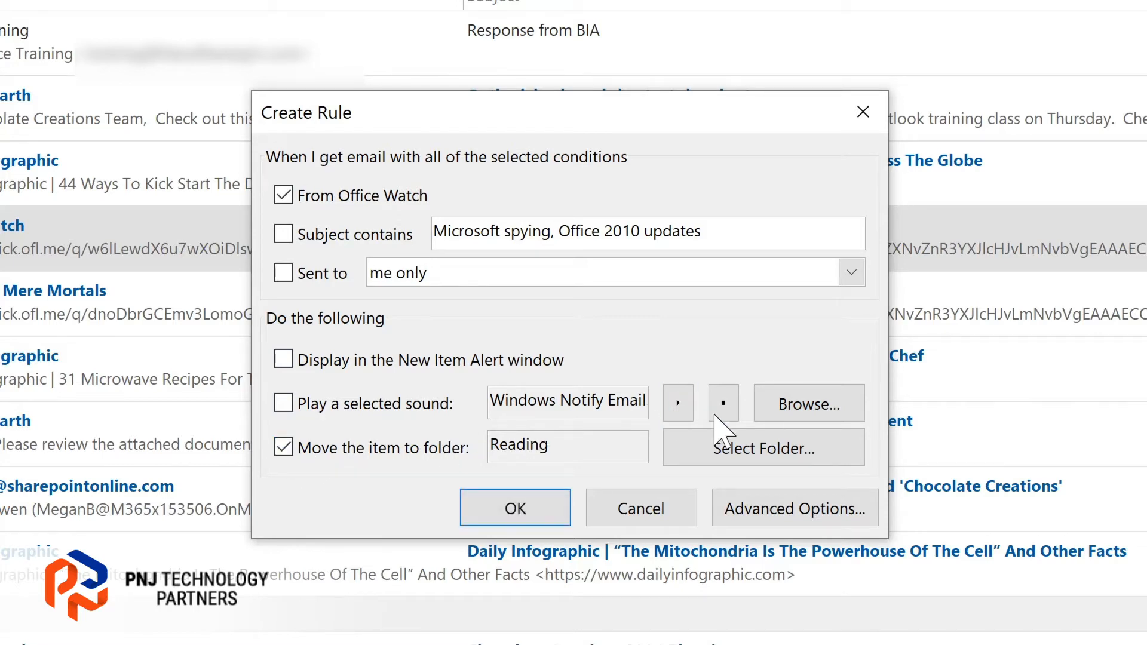
pyautogui.click(735, 442)
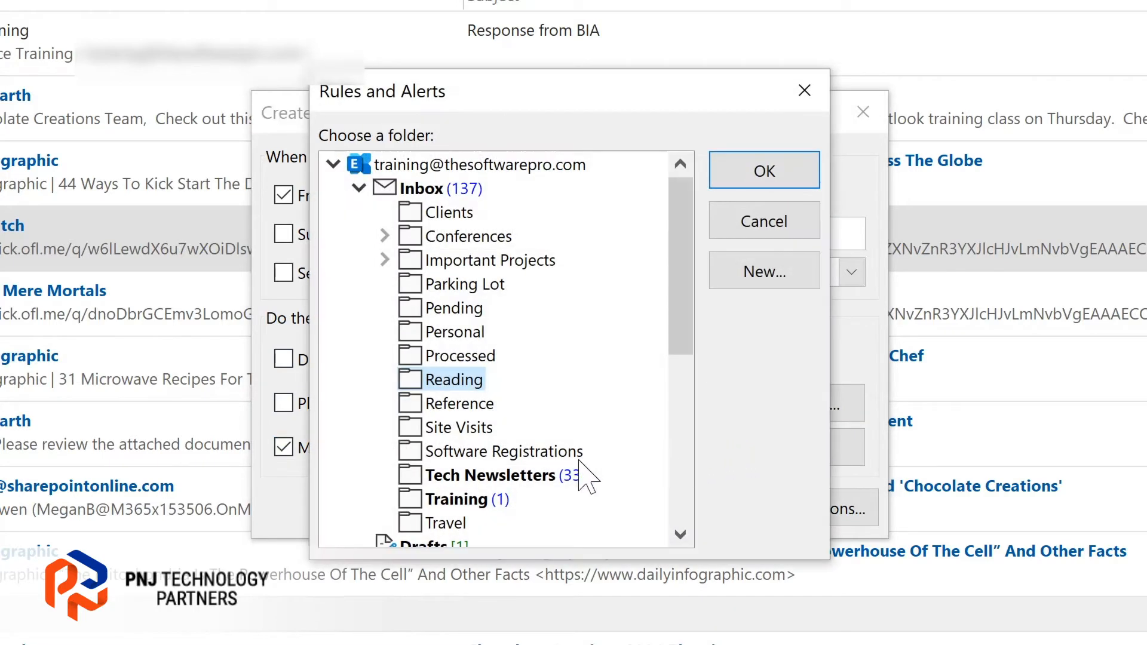
pyautogui.click(457, 475)
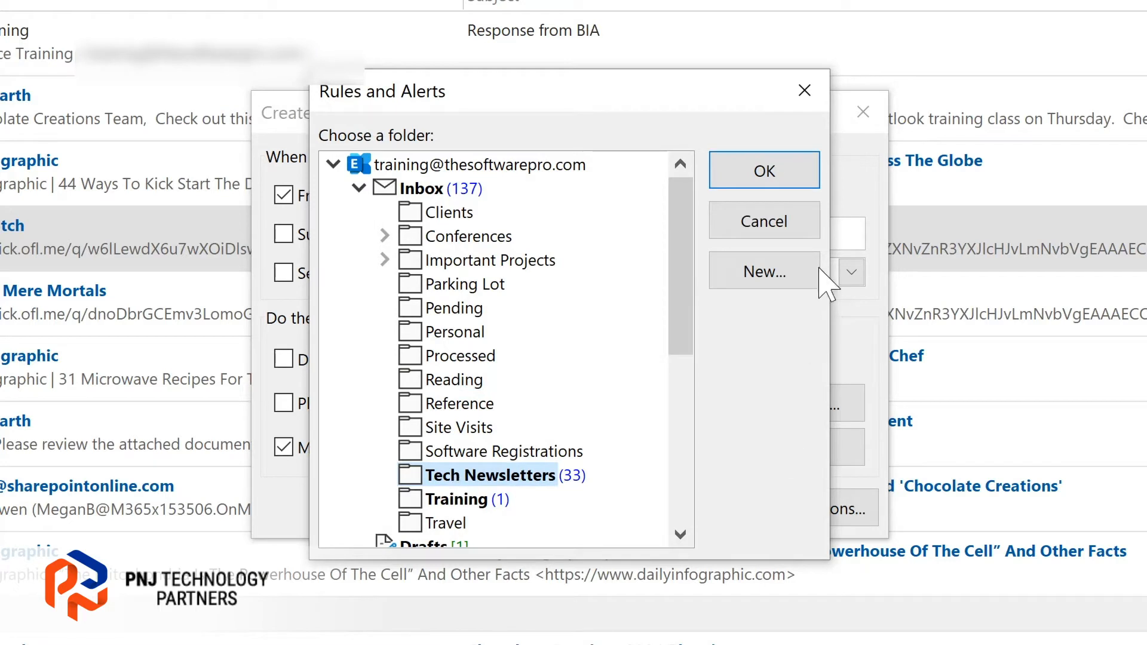
pyautogui.click(765, 171)
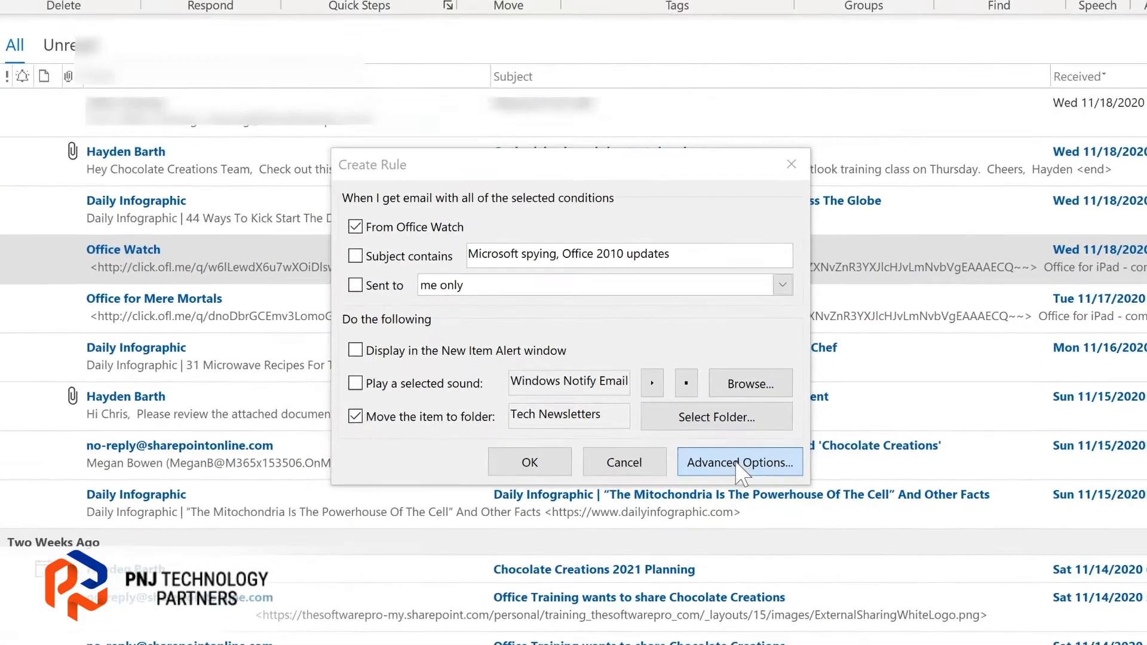
# Complete the Office Watch rule through its advanced options without exceptions, running it now on messages already in the Inbox.
pyautogui.click(791, 509)
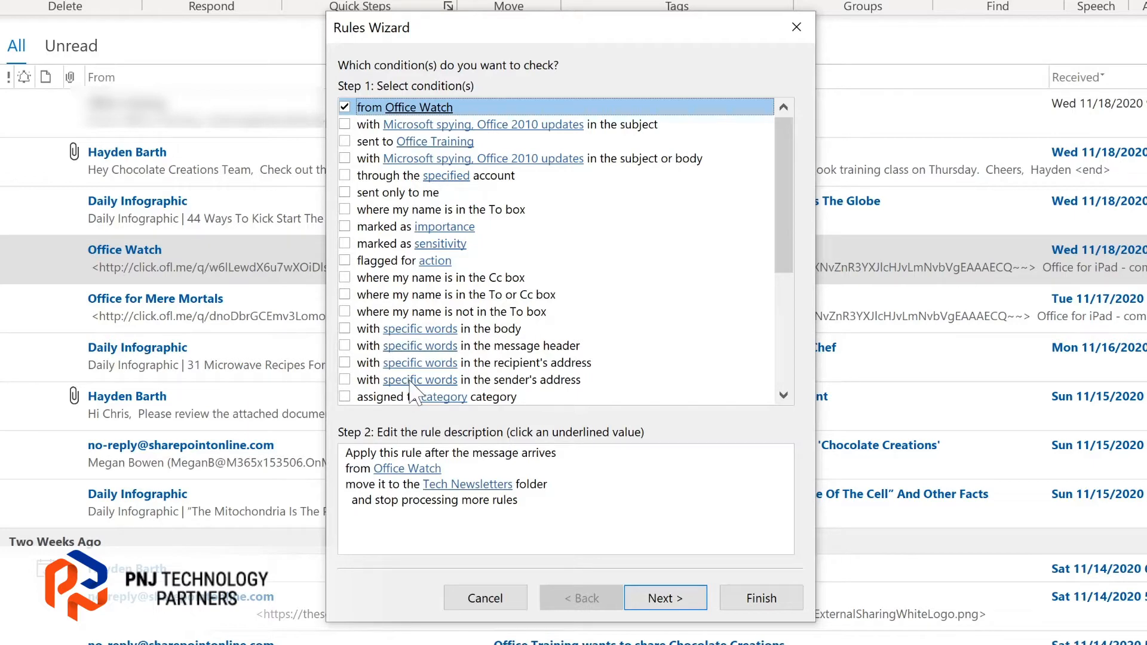
pyautogui.click(663, 598)
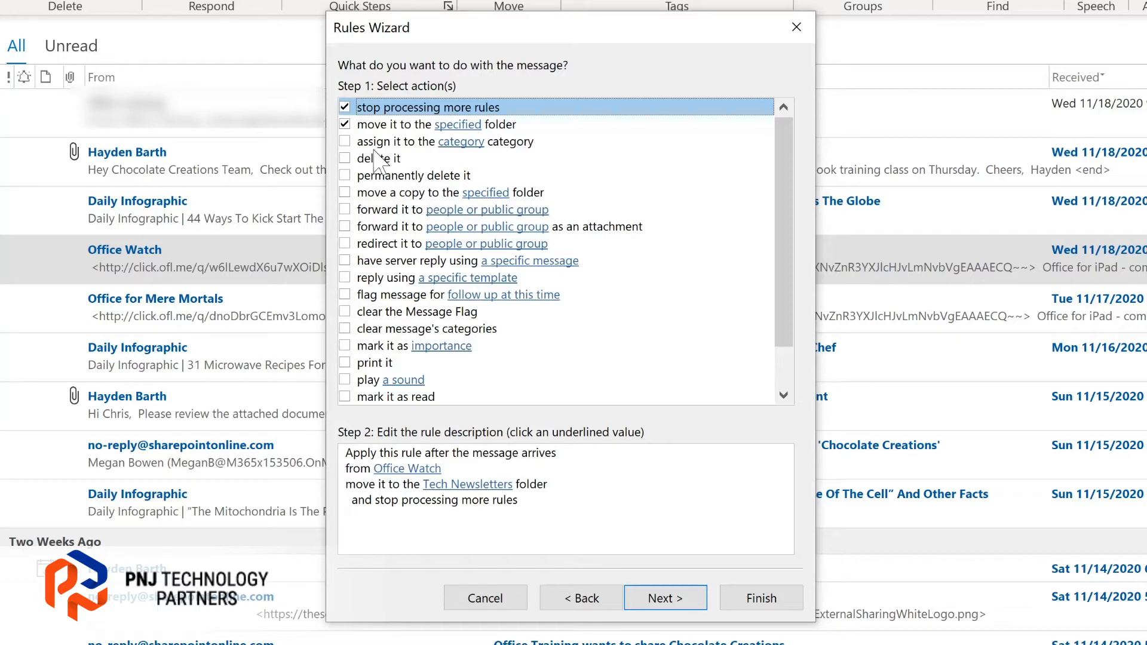
pyautogui.click(660, 599)
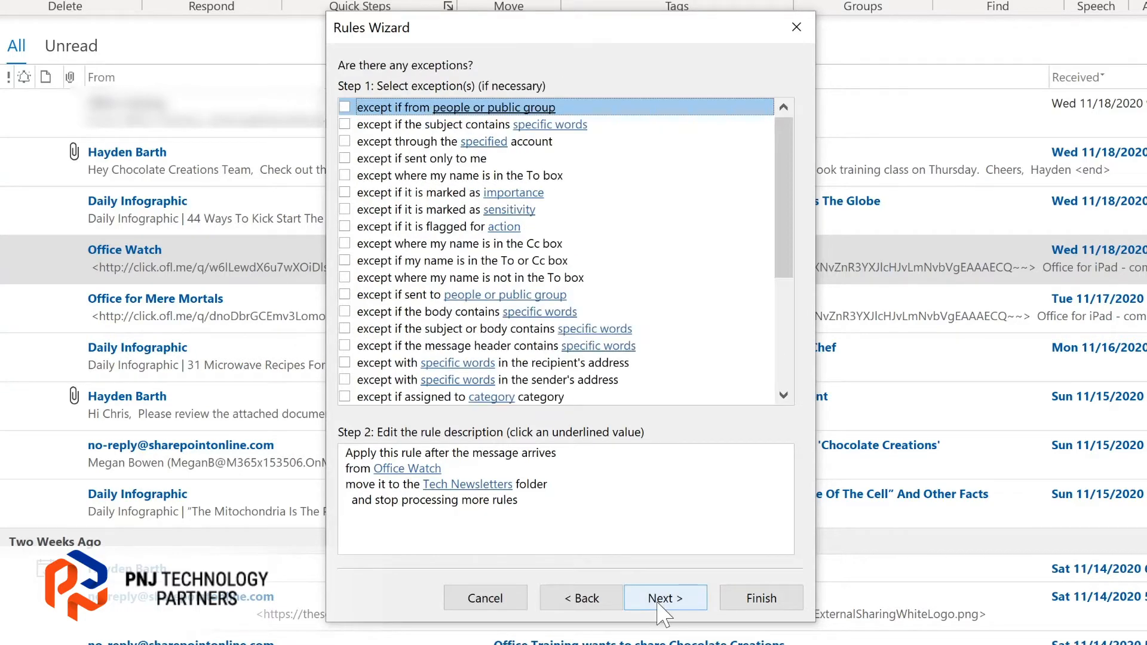
pyautogui.click(661, 600)
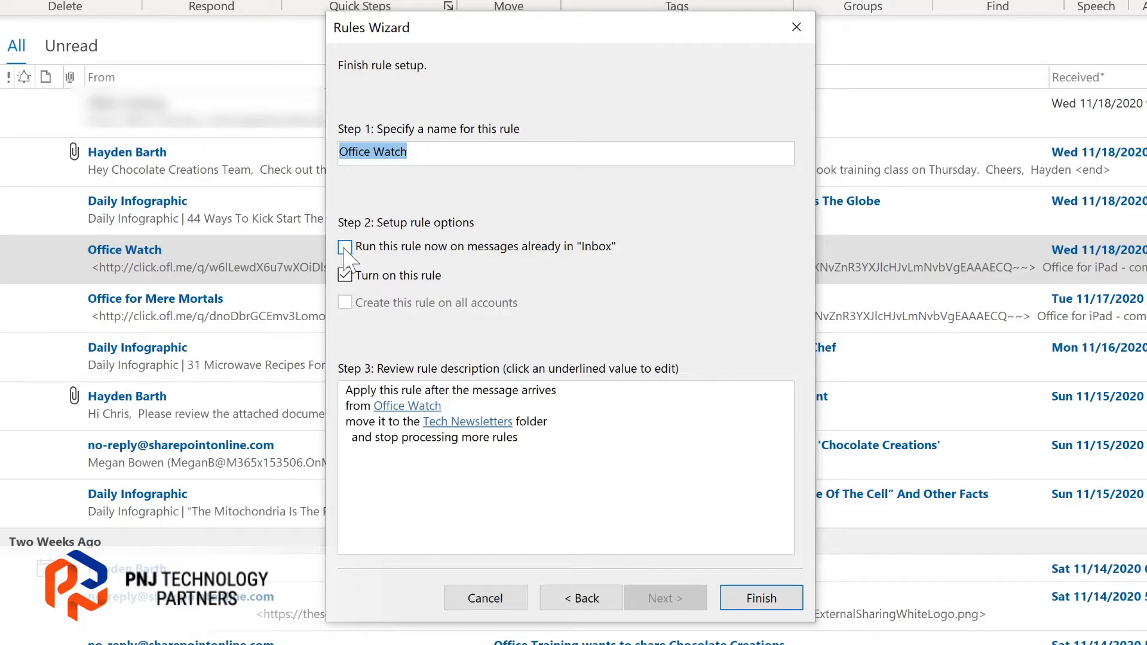
pyautogui.click(344, 249)
pyautogui.click(750, 599)
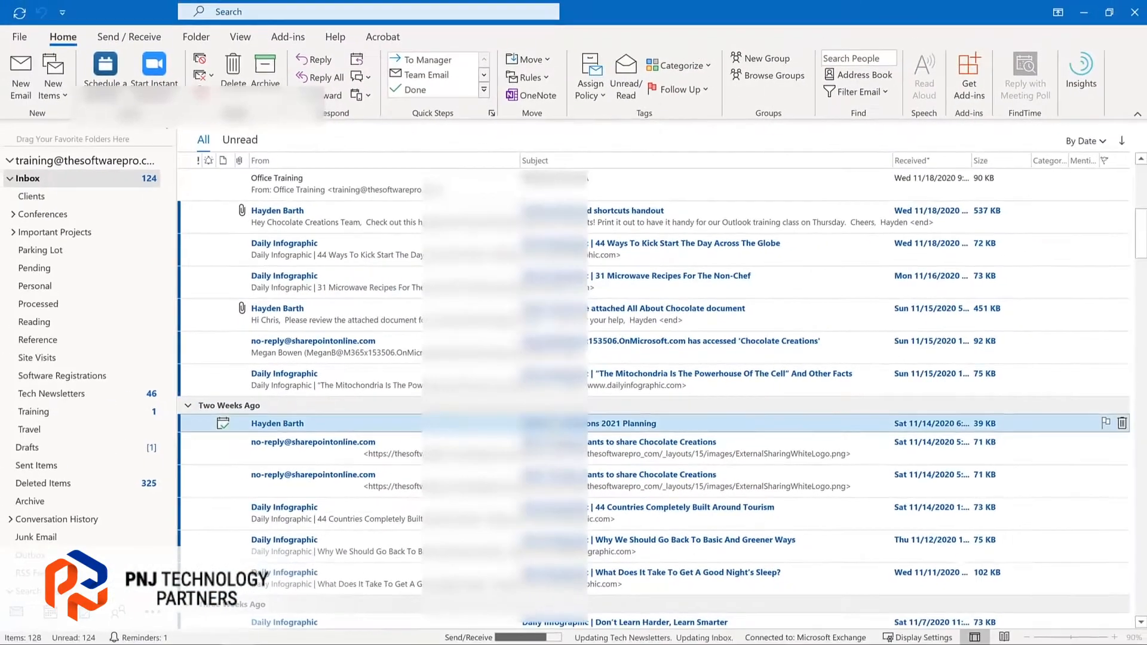
# View the messages in the Tech Newsletters folder and open Manage Rules & Alerts.
pyautogui.click(84, 398)
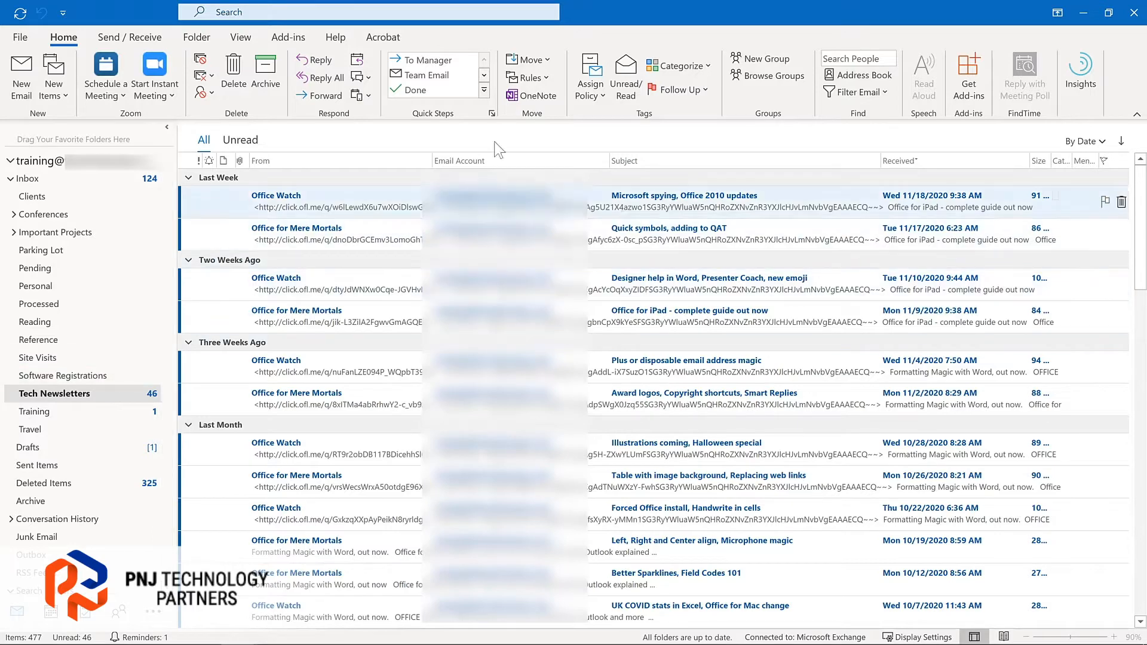
pyautogui.click(540, 80)
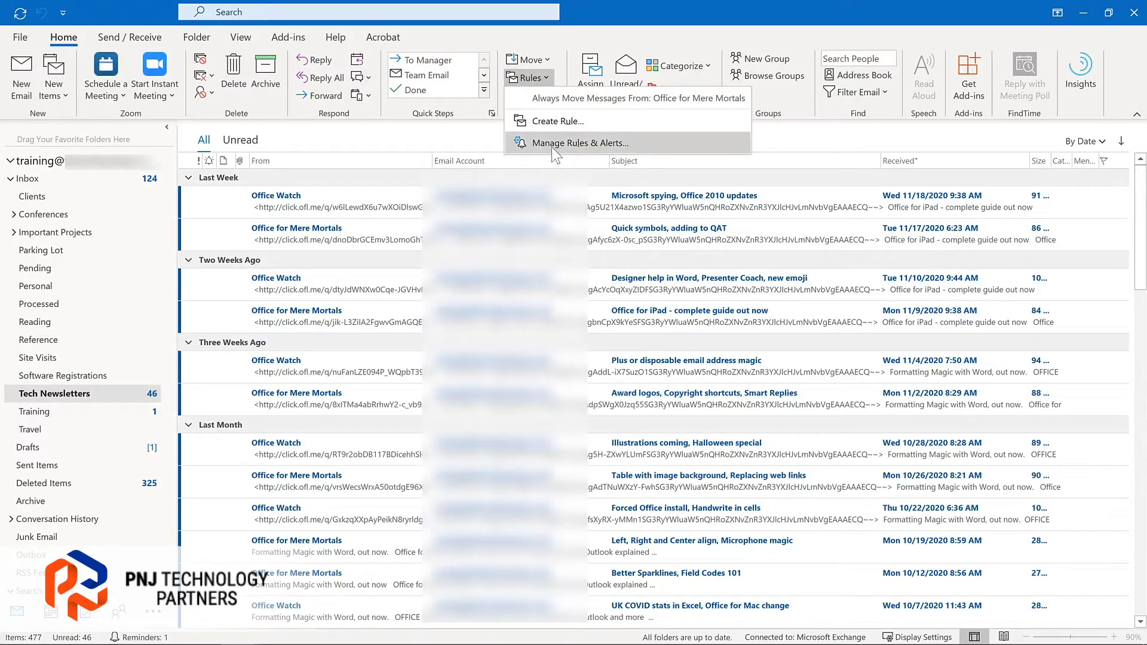
pyautogui.click(550, 142)
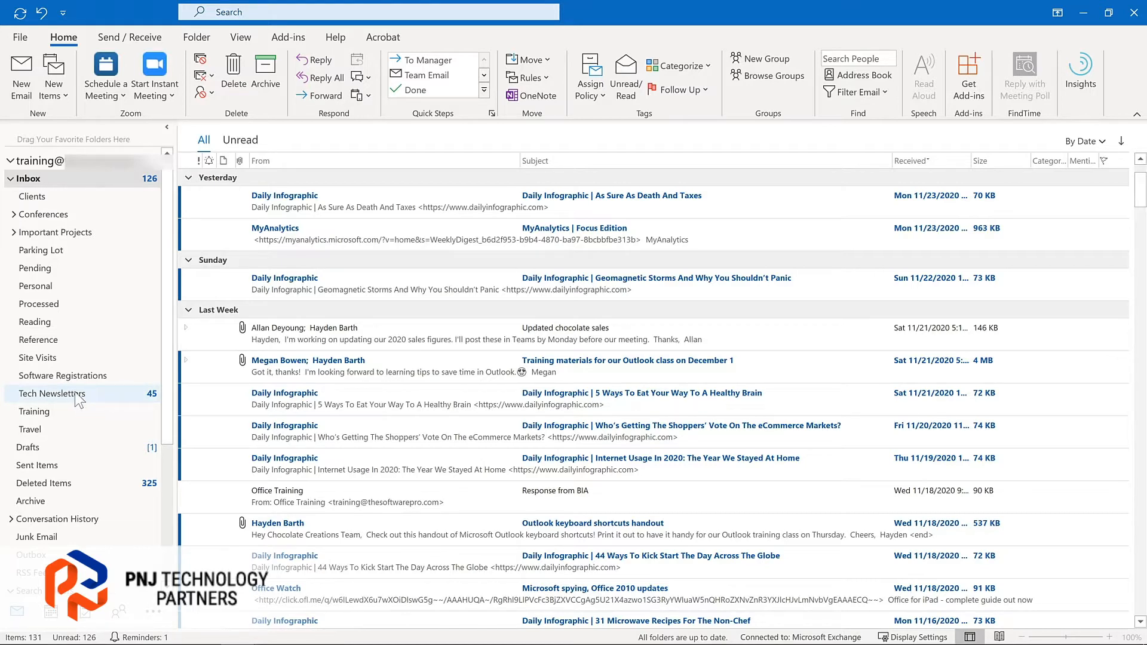
# Add the Tech Newsletters, Training and Important Projects folders to Favorites.
pyautogui.moveTo(76, 394); pyautogui.dragTo(78, 141)
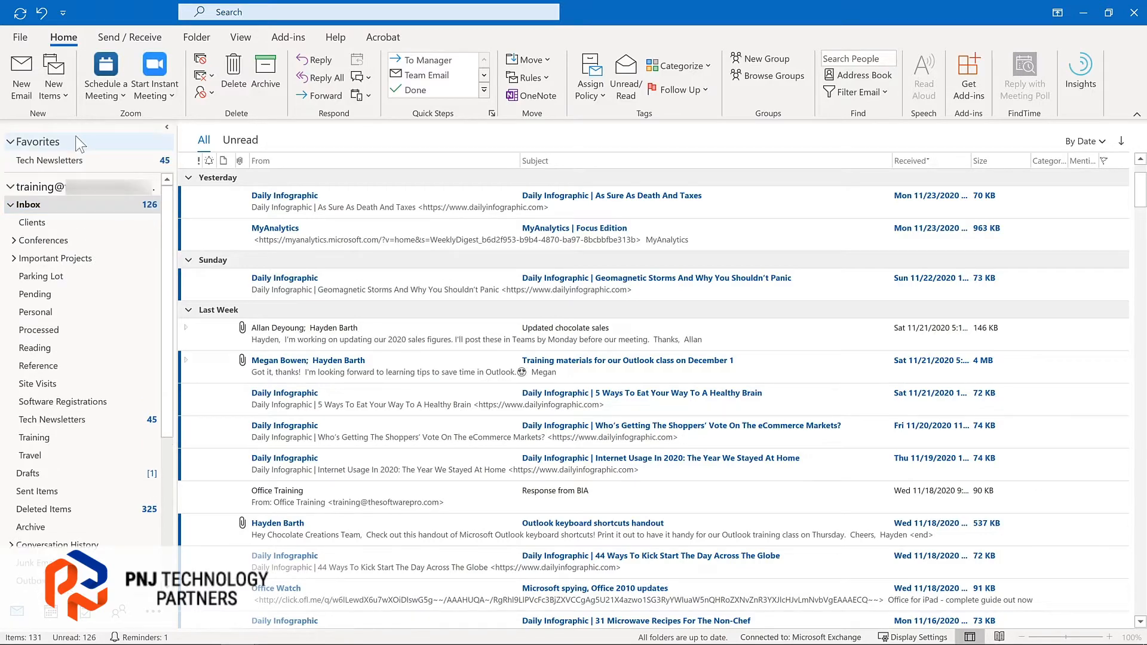
pyautogui.rightClick(58, 438)
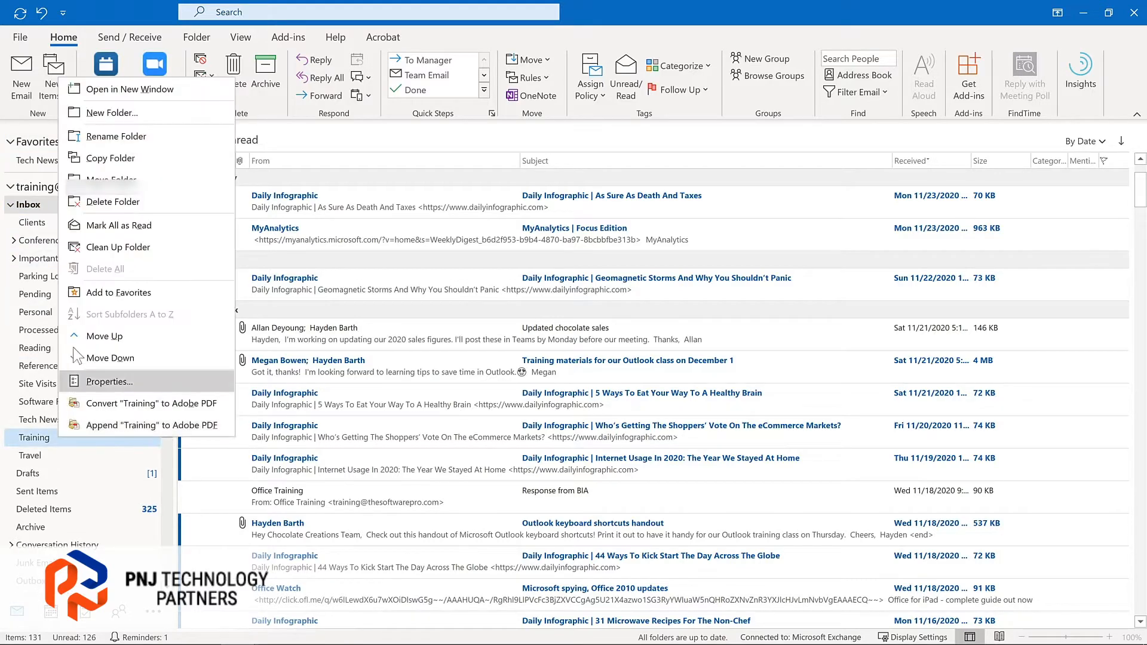
pyautogui.click(103, 292)
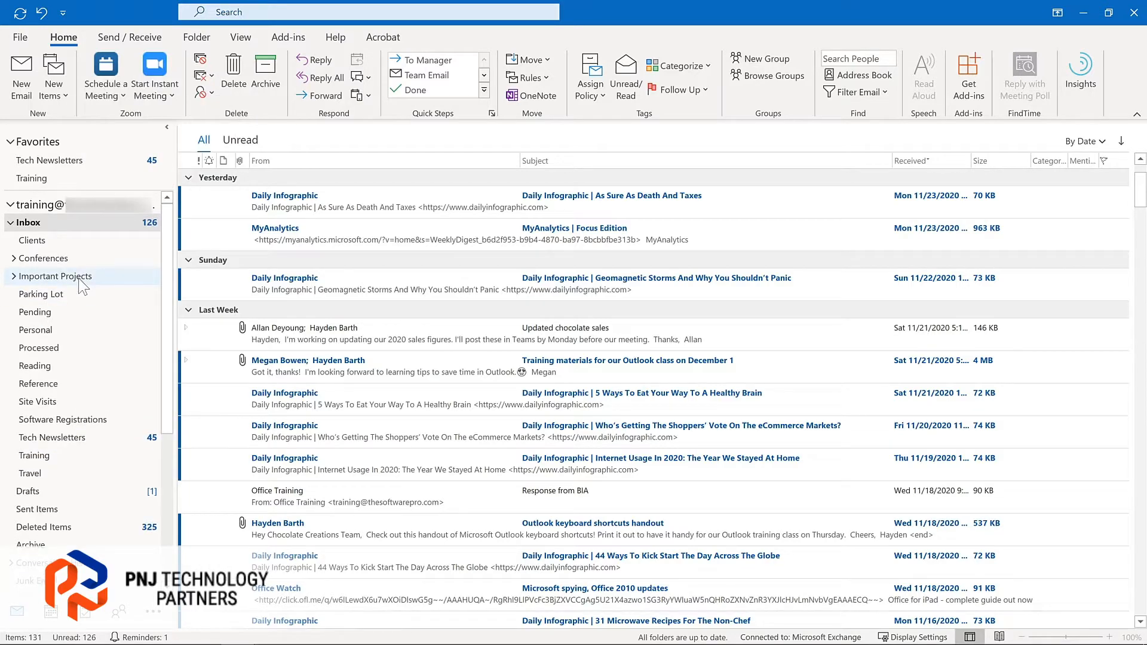
pyautogui.click(82, 277)
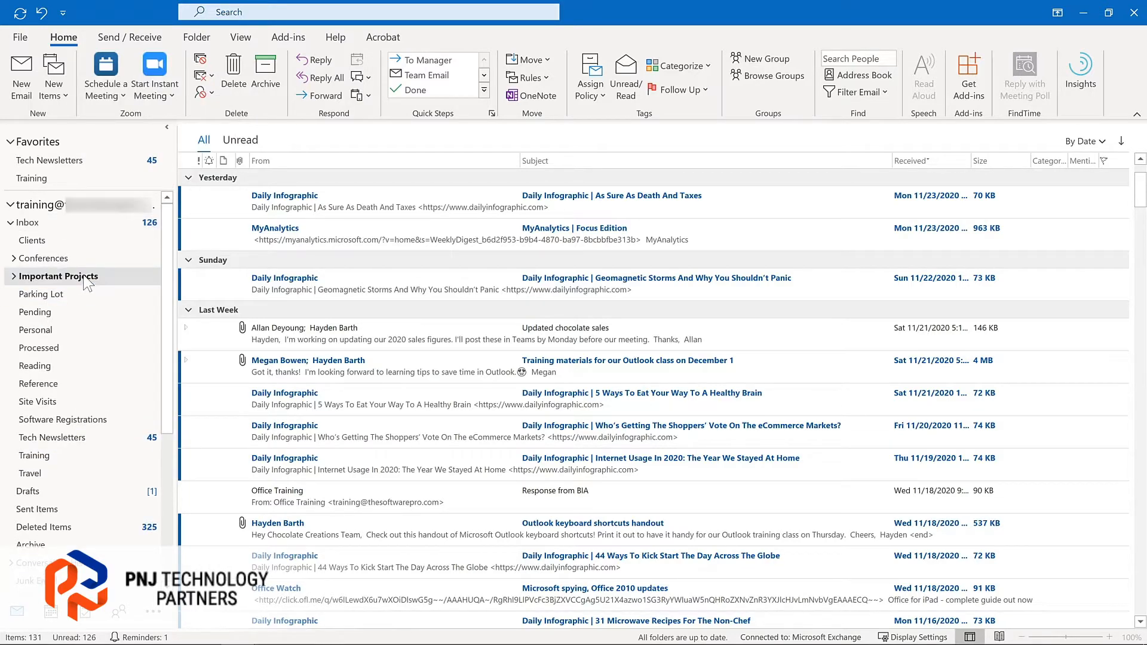
pyautogui.click(197, 38)
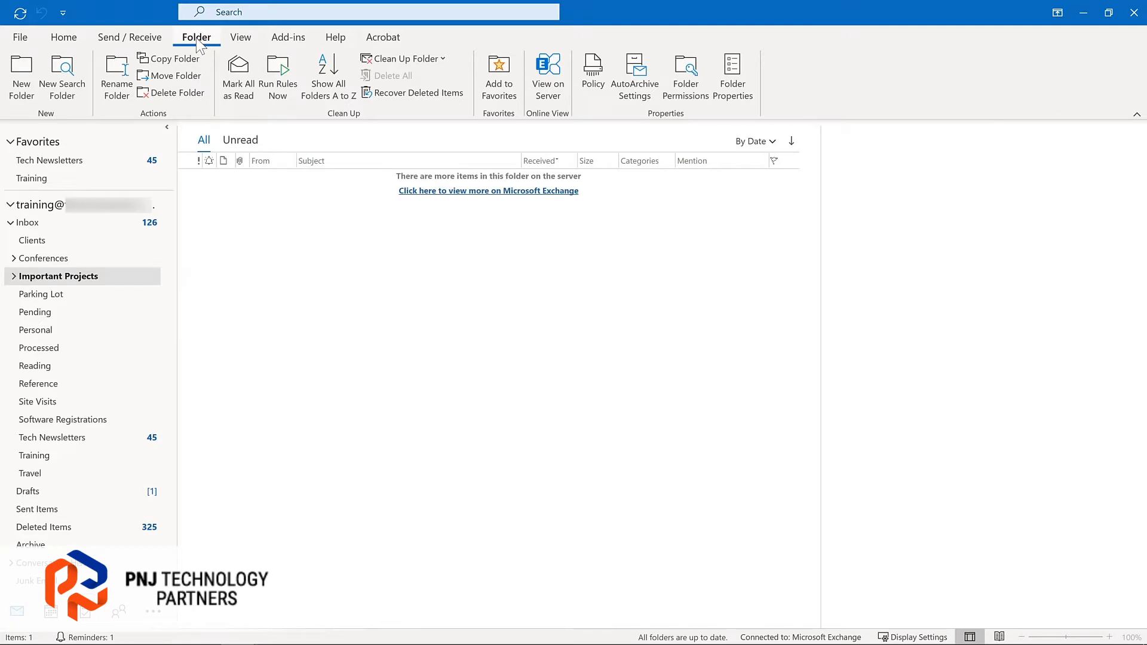
pyautogui.click(489, 80)
# Reorder Favorites so Tech Newsletters comes last, and remove Important Projects from Favorites.
pyautogui.click(48, 160)
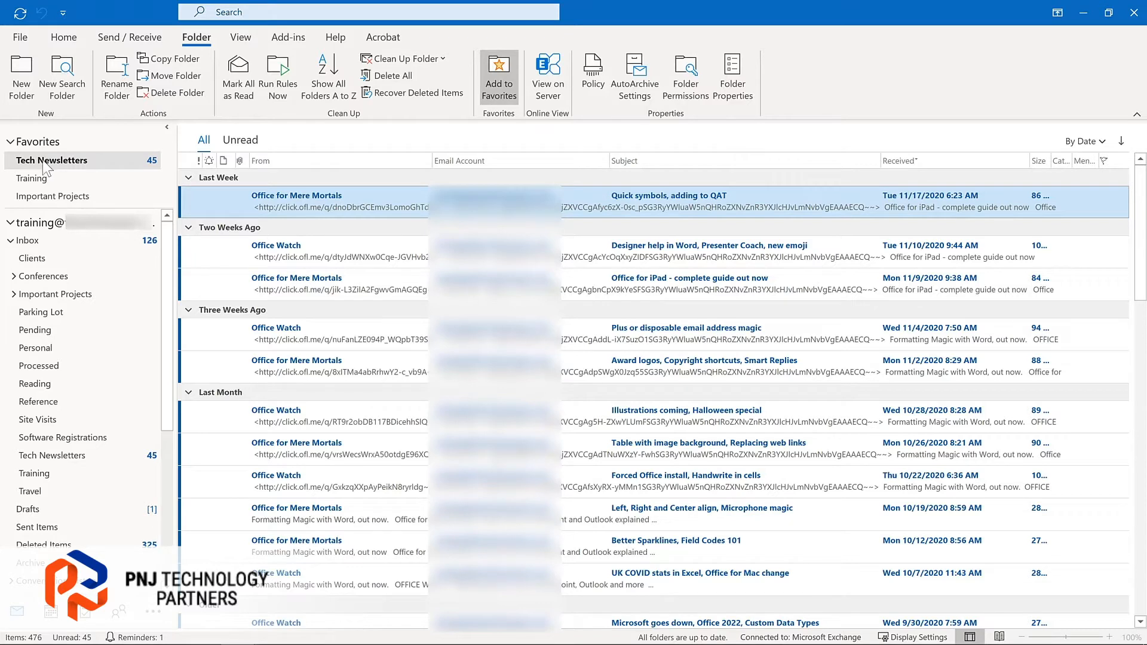
pyautogui.moveTo(43, 166); pyautogui.dragTo(45, 194)
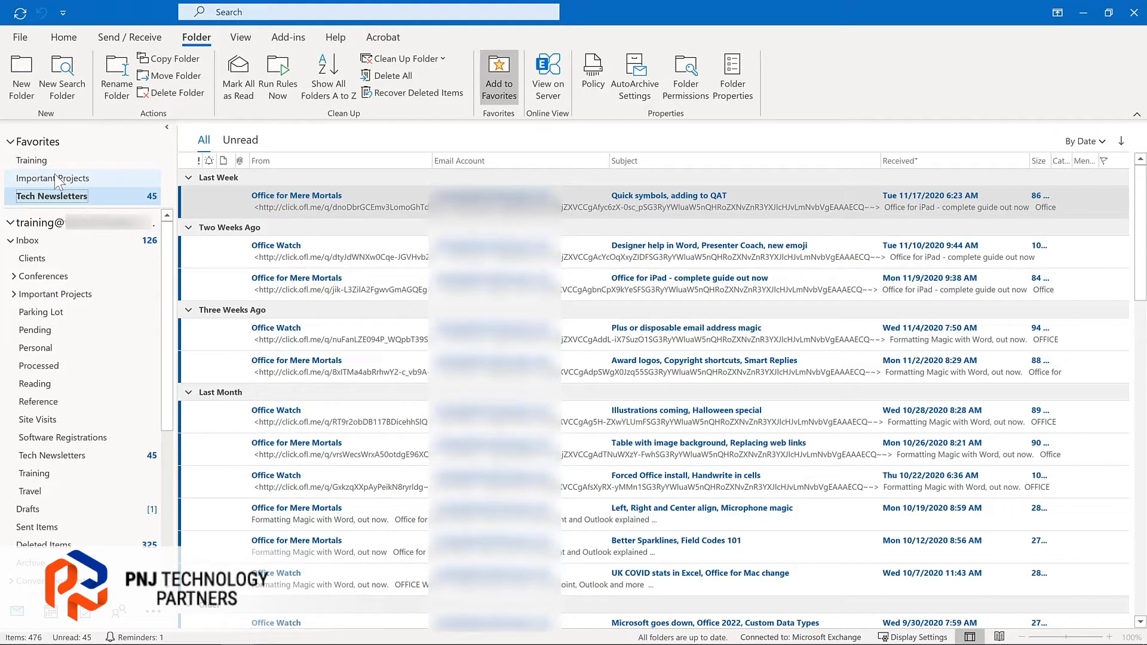
pyautogui.rightClick(57, 180)
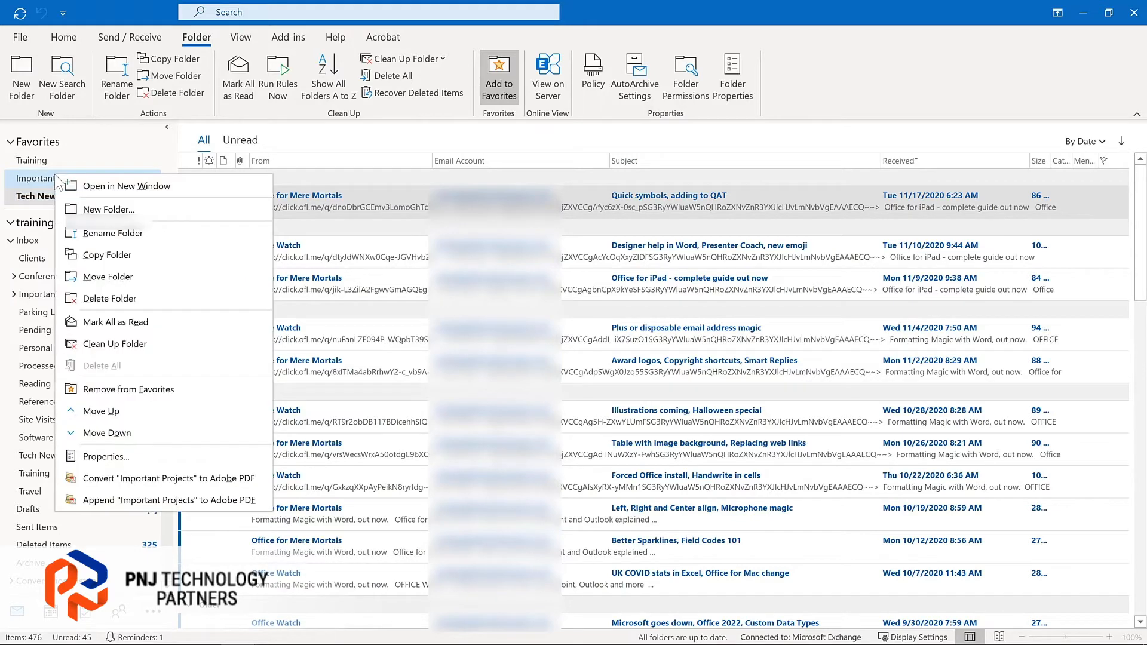
pyautogui.click(117, 382)
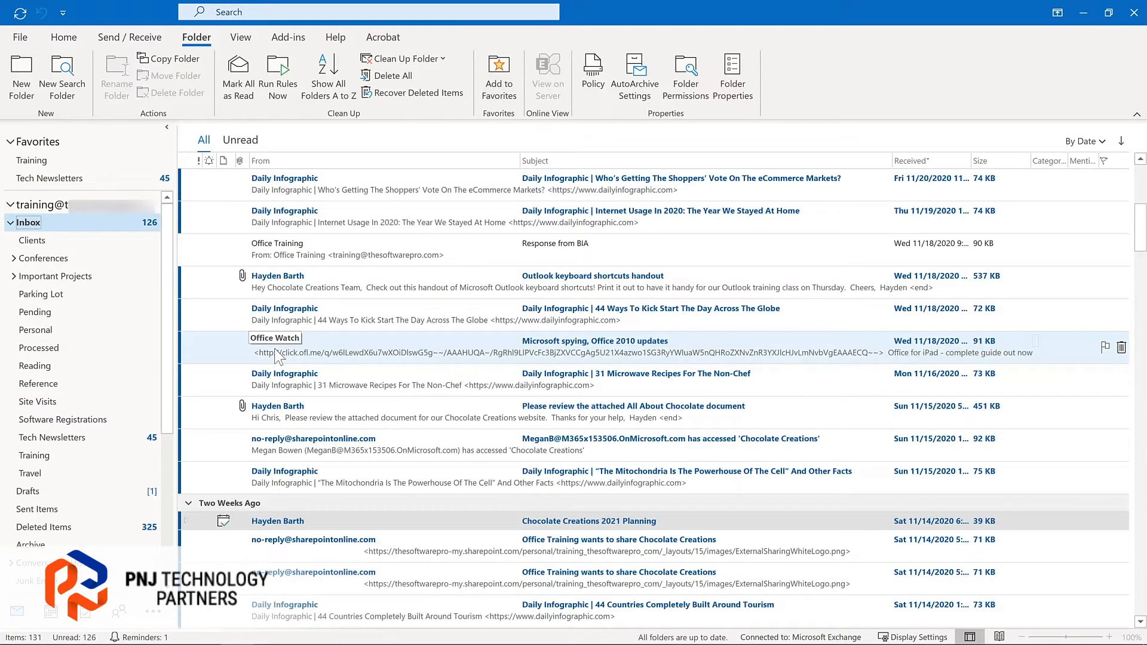
# Move the Office Watch message "Microsoft spying, Office 2010 updates" from the Inbox into the Tech Newsletters favorite folder.
pyautogui.moveTo(277, 357); pyautogui.dragTo(93, 181)
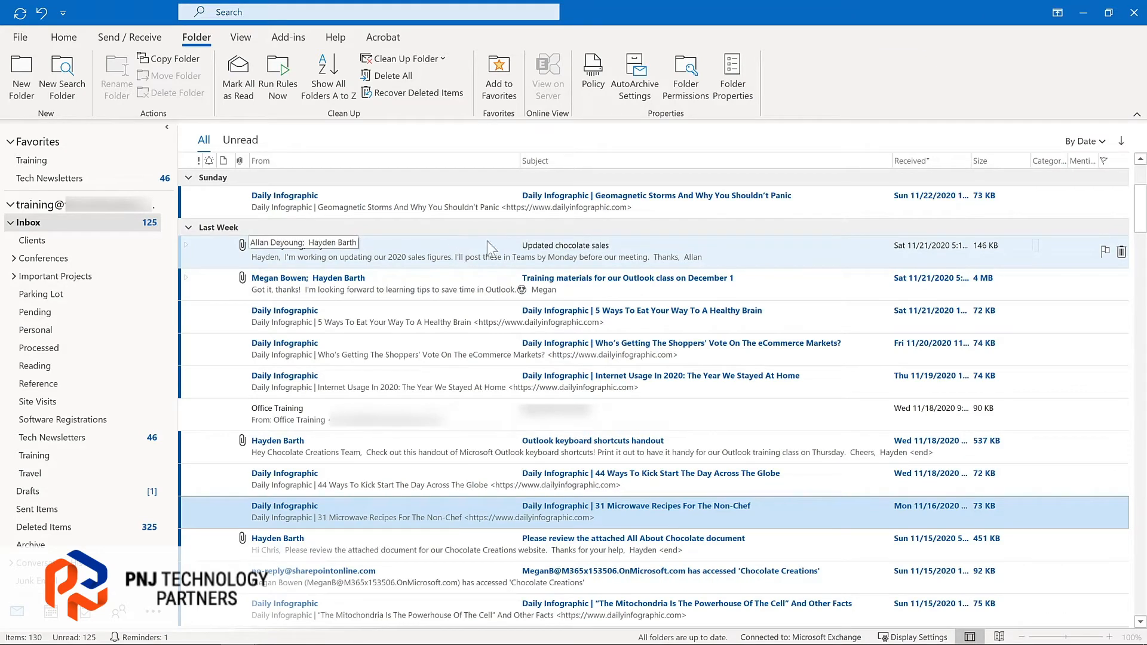
# Flag the "Updated chocolate sales" message for follow-up with a reminder, setting the start date to Monday, November 30, 2020.
pyautogui.click(1103, 250)
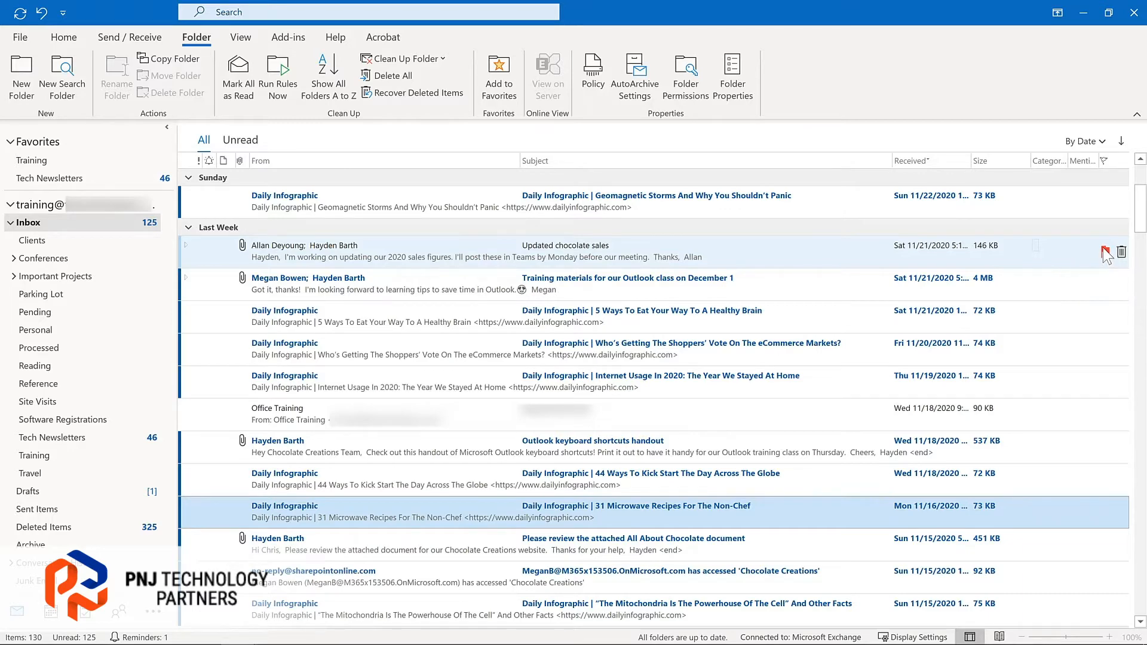
pyautogui.rightClick(1106, 252)
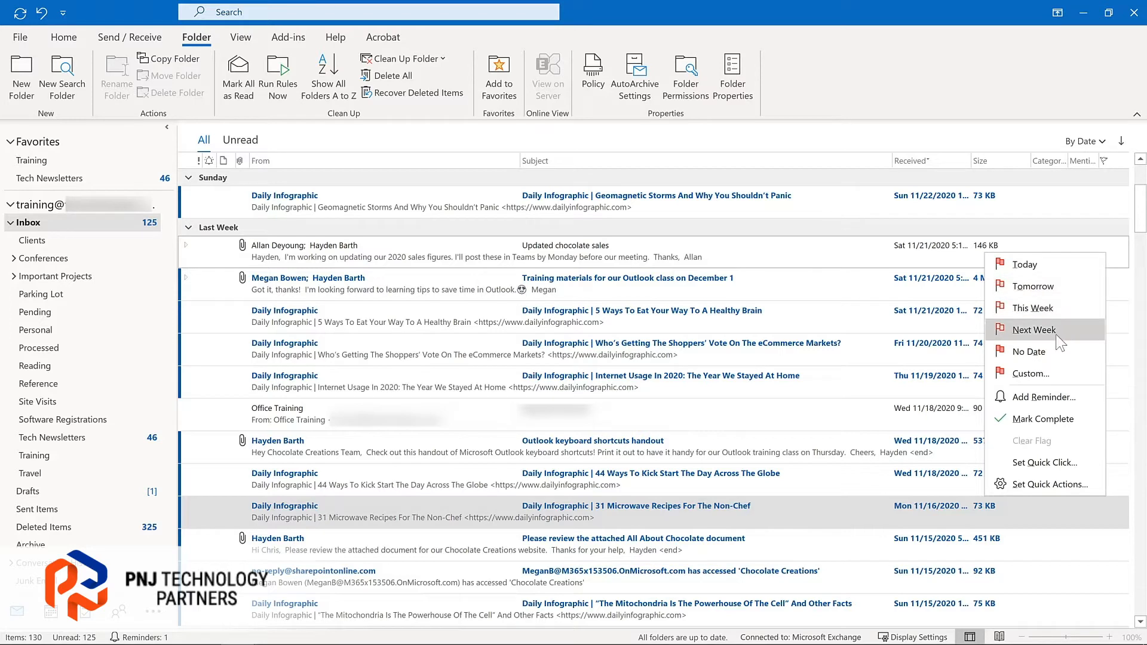
pyautogui.click(1042, 394)
pyautogui.click(722, 303)
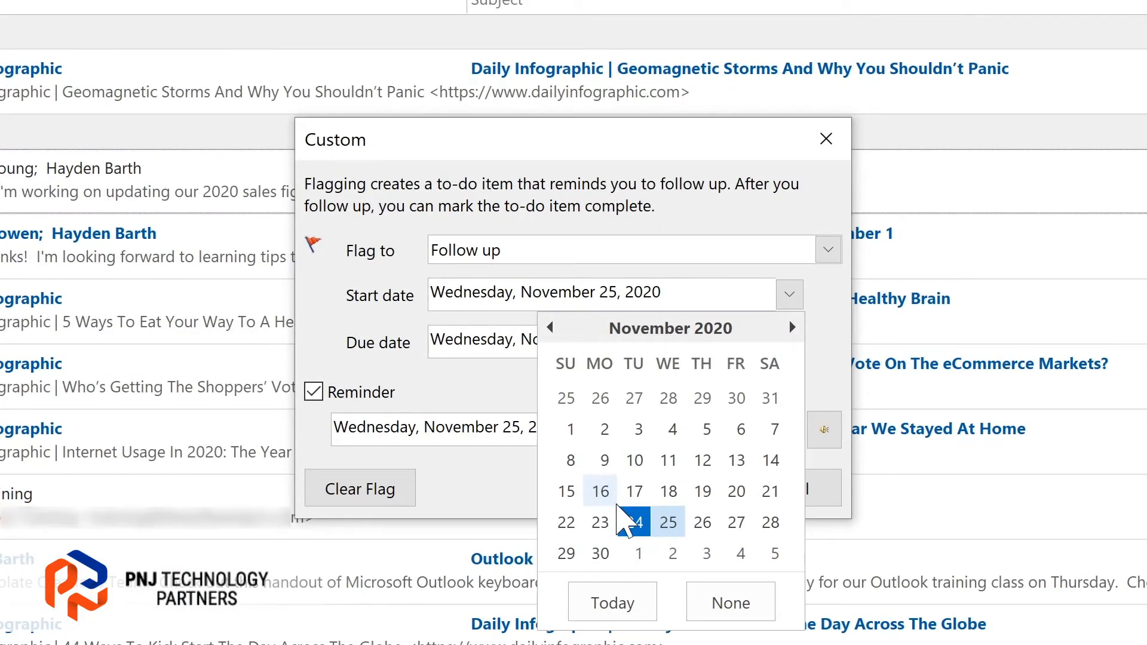
pyautogui.click(600, 553)
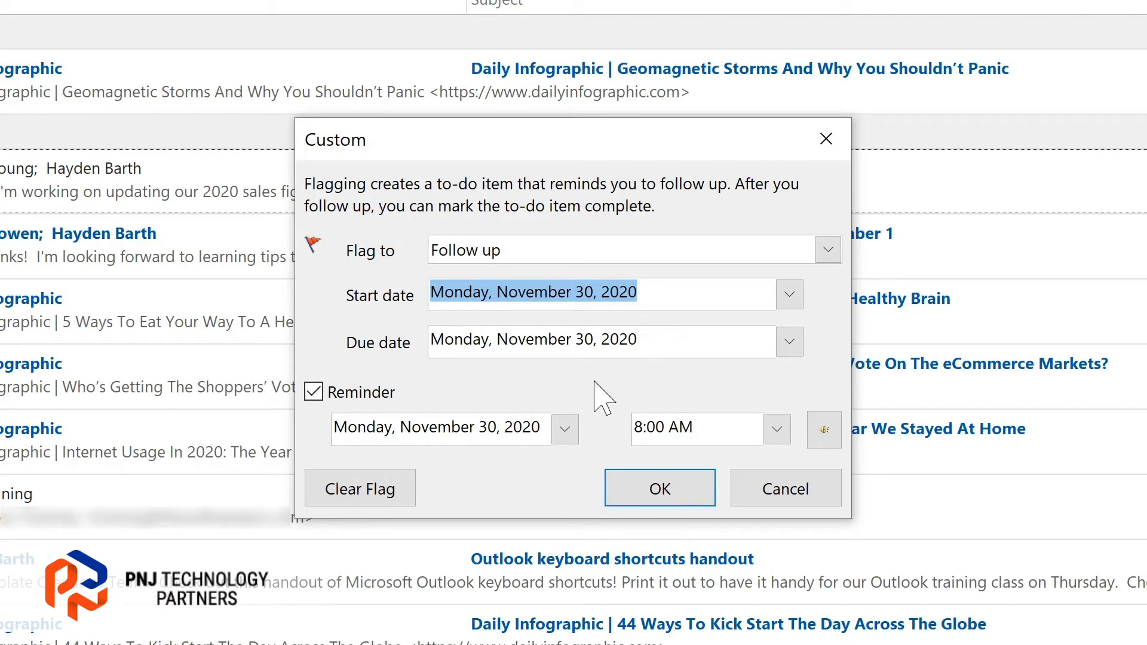
pyautogui.click(663, 497)
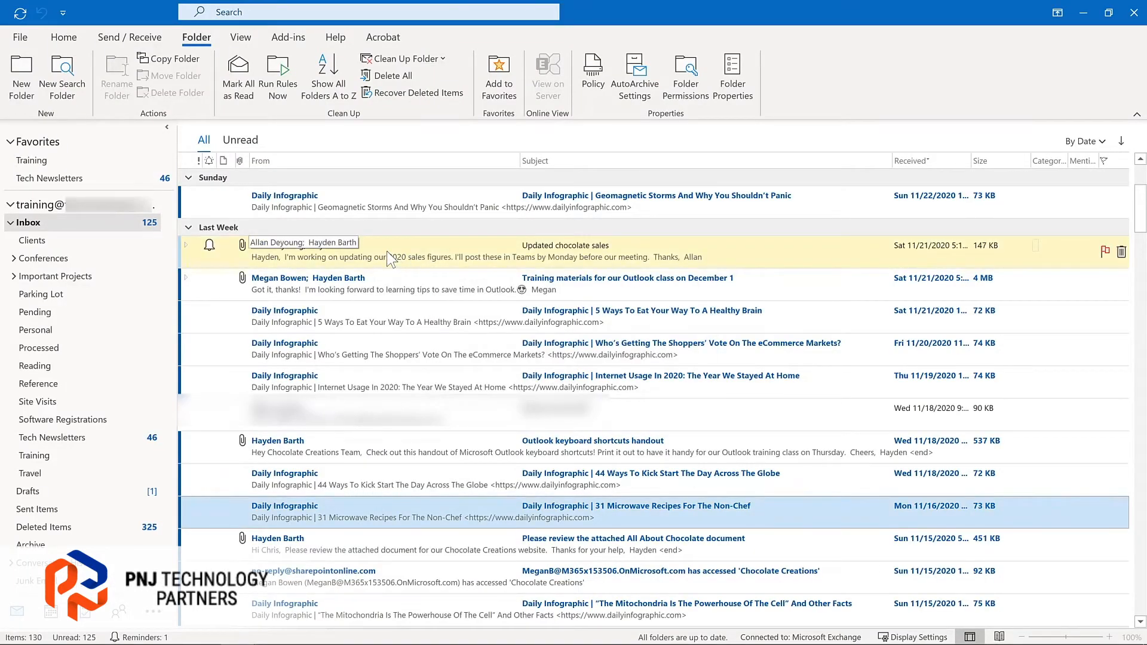
# Open the "Updated chocolate sales" message, review its follow-up details and flag options, and close it.
pyautogui.doubleClick(388, 254)
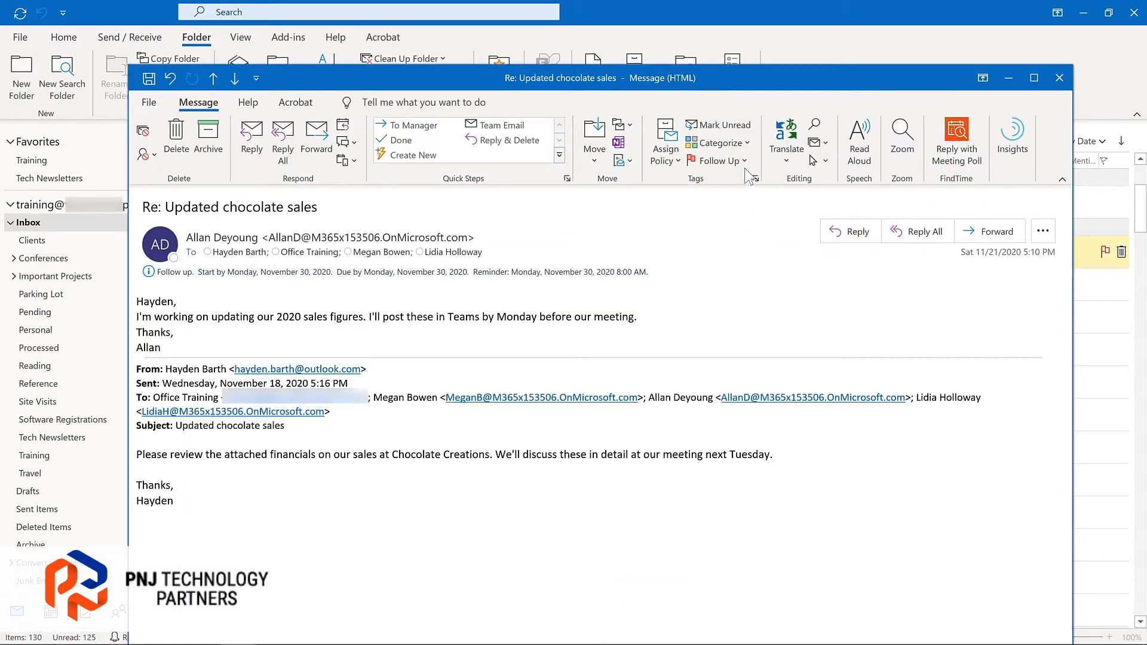
pyautogui.click(742, 160)
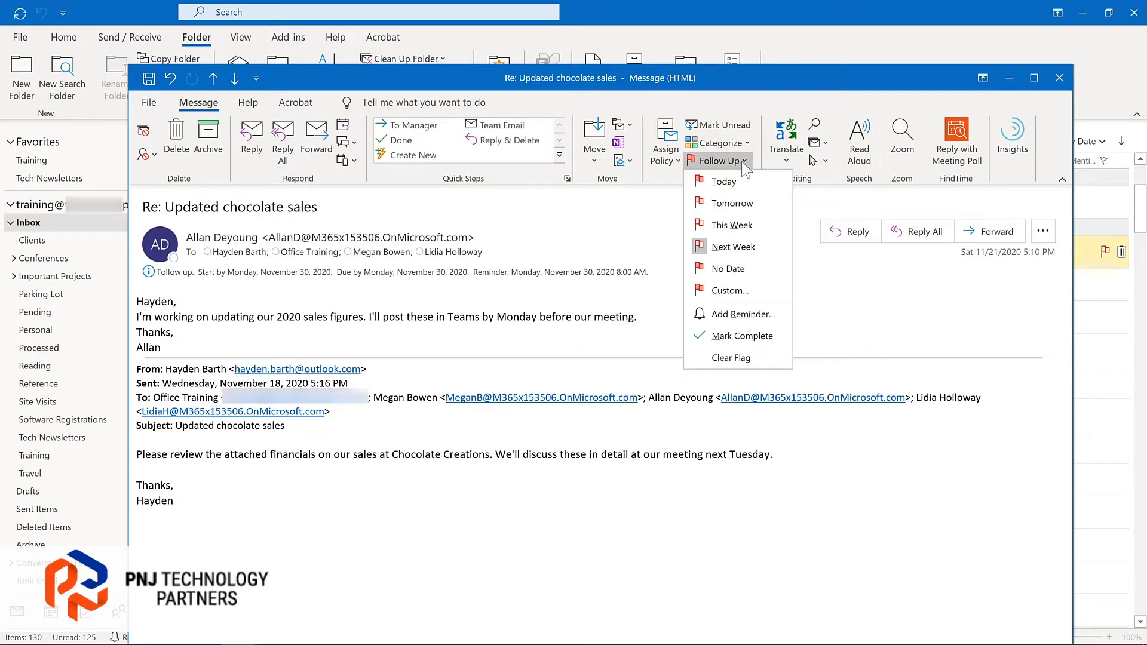
pyautogui.click(1059, 78)
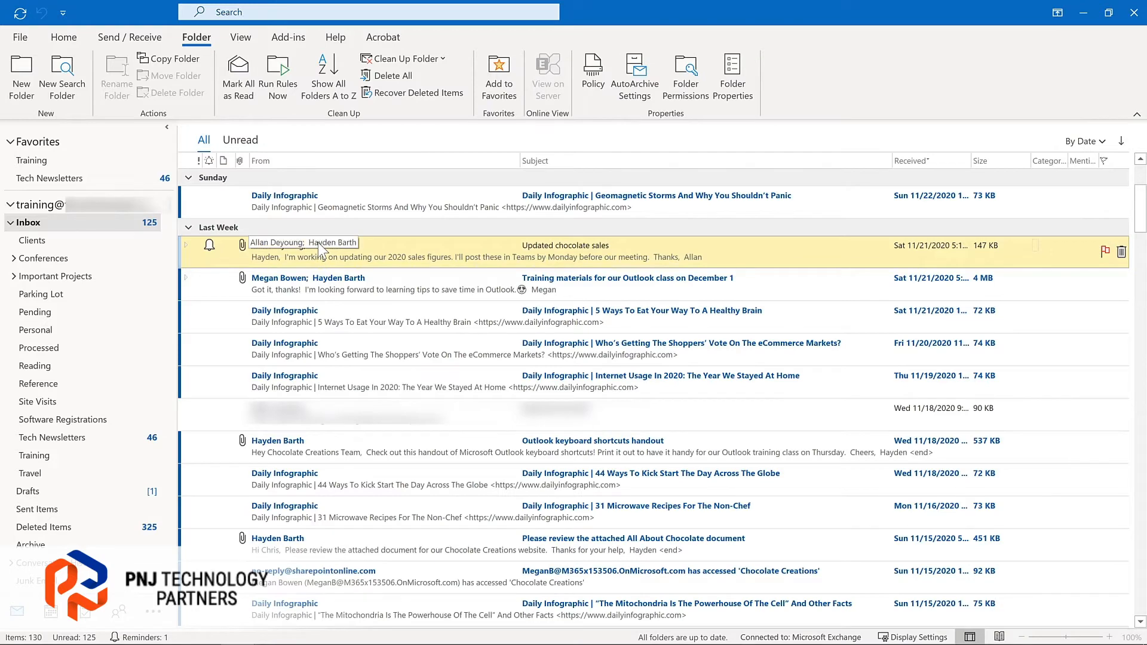
pyautogui.scroll(-3, 318, 257)
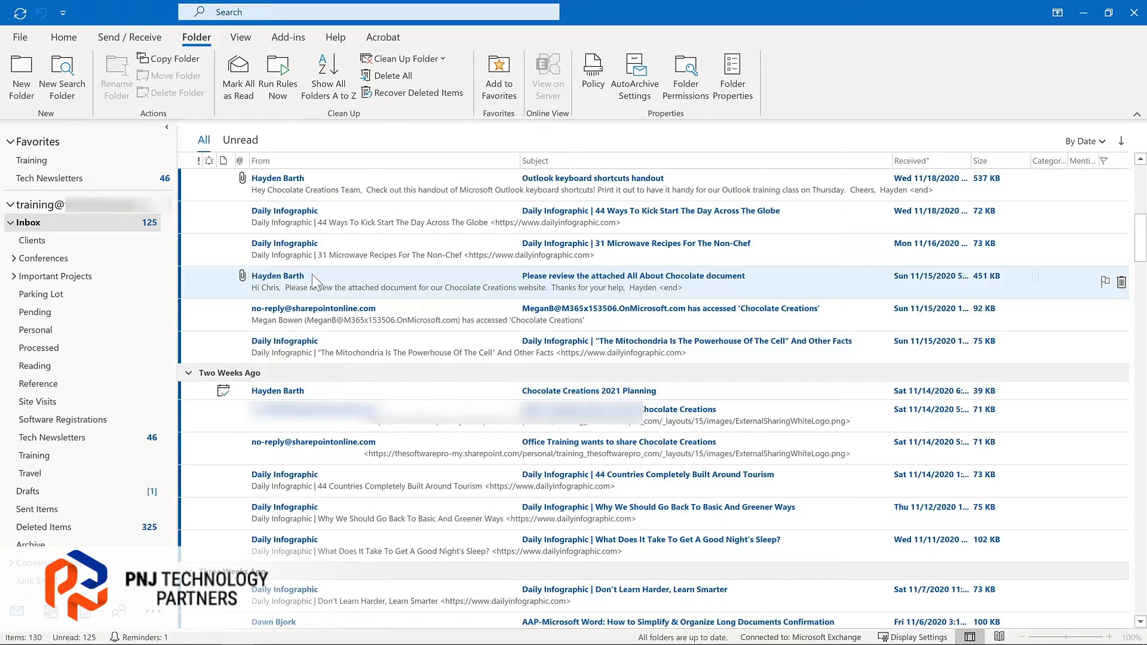
# Copy the "Please review the attached All About Chocolate document" message to a task with attachment, due Thursday, December 3, 2020, and turn on its reminder.
pyautogui.moveTo(312, 274); pyautogui.dragTo(84, 611)
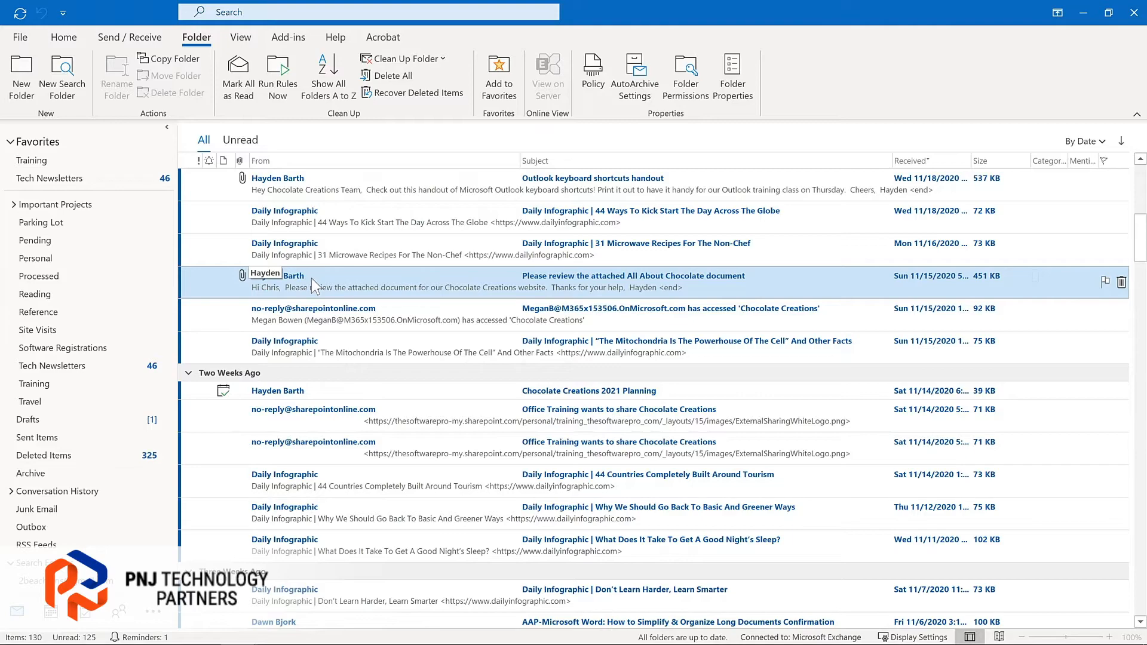
pyautogui.moveTo(310, 277); pyautogui.dragTo(81, 611)
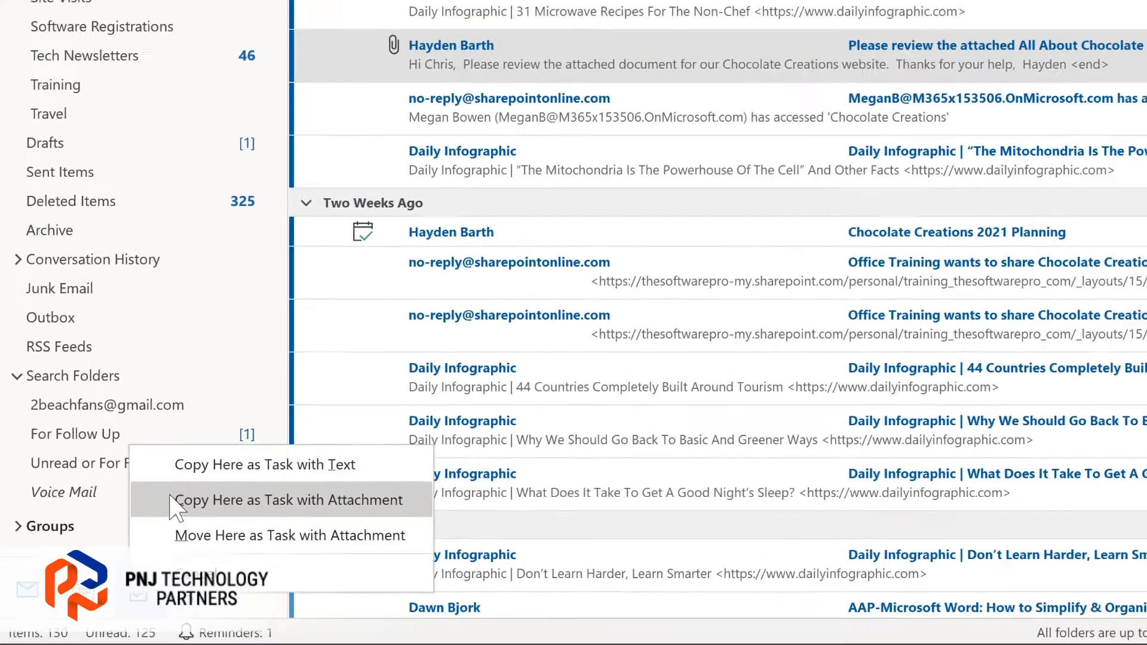
pyautogui.click(209, 472)
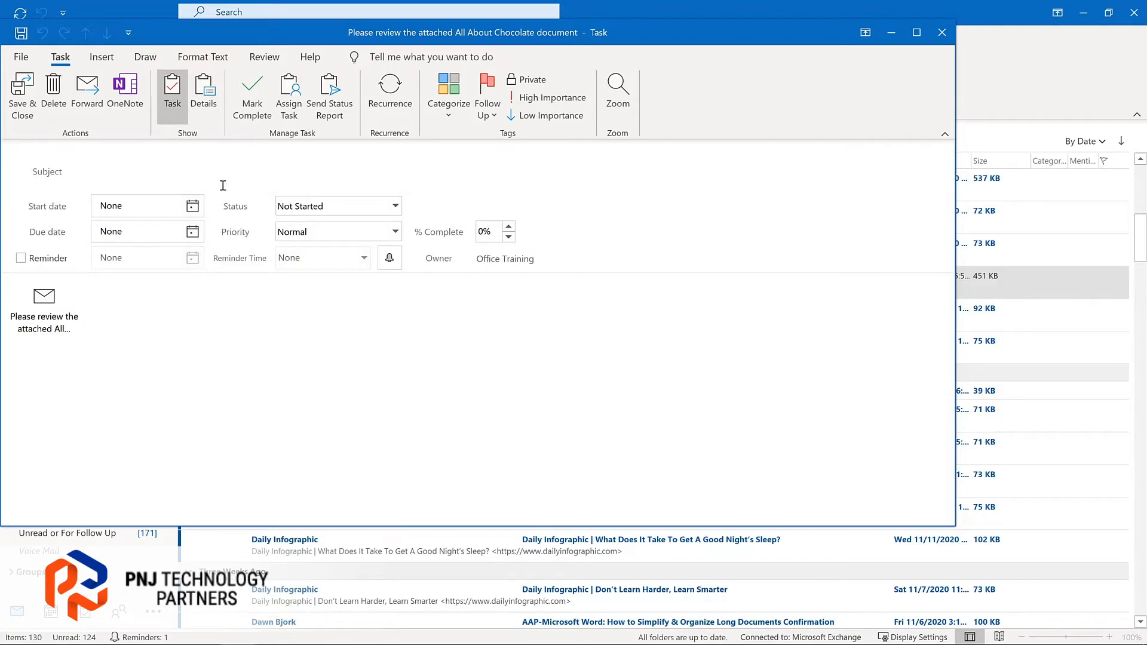
pyautogui.click(192, 205)
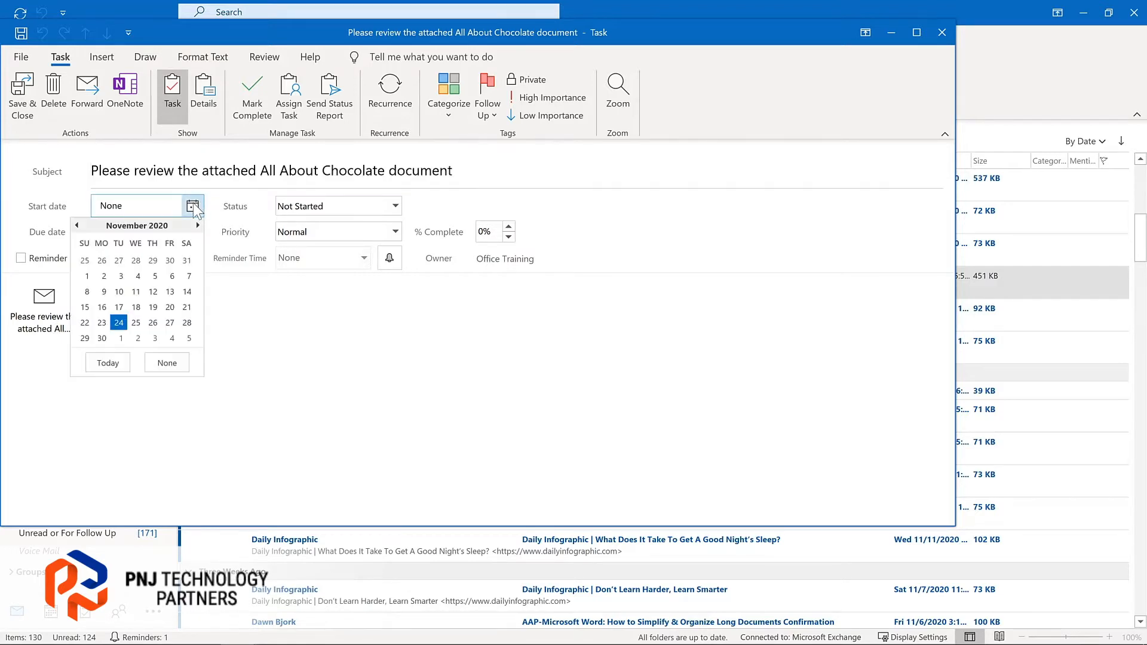
pyautogui.click(145, 338)
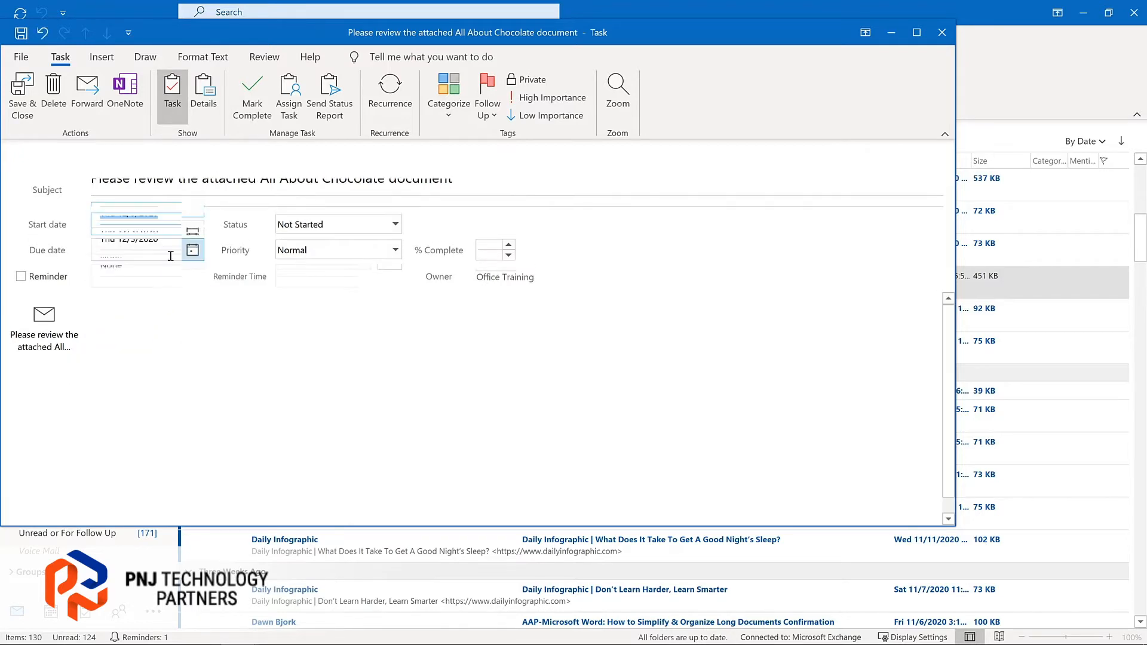
pyautogui.click(21, 276)
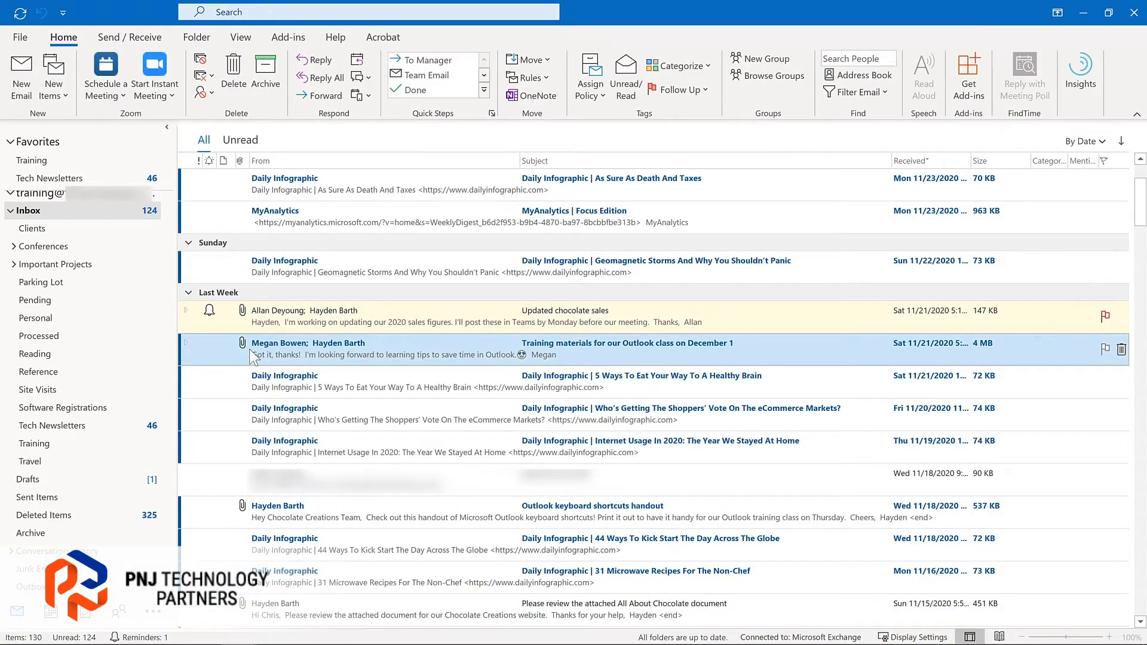
# Turn the Outlook class training materials message into a meeting, "Review materials for Outlook training", Monday 11/30/2020, 11:00 AM–12:00 PM, location Virtual, and send it.
pyautogui.moveTo(238, 352); pyautogui.dragTo(50, 622)
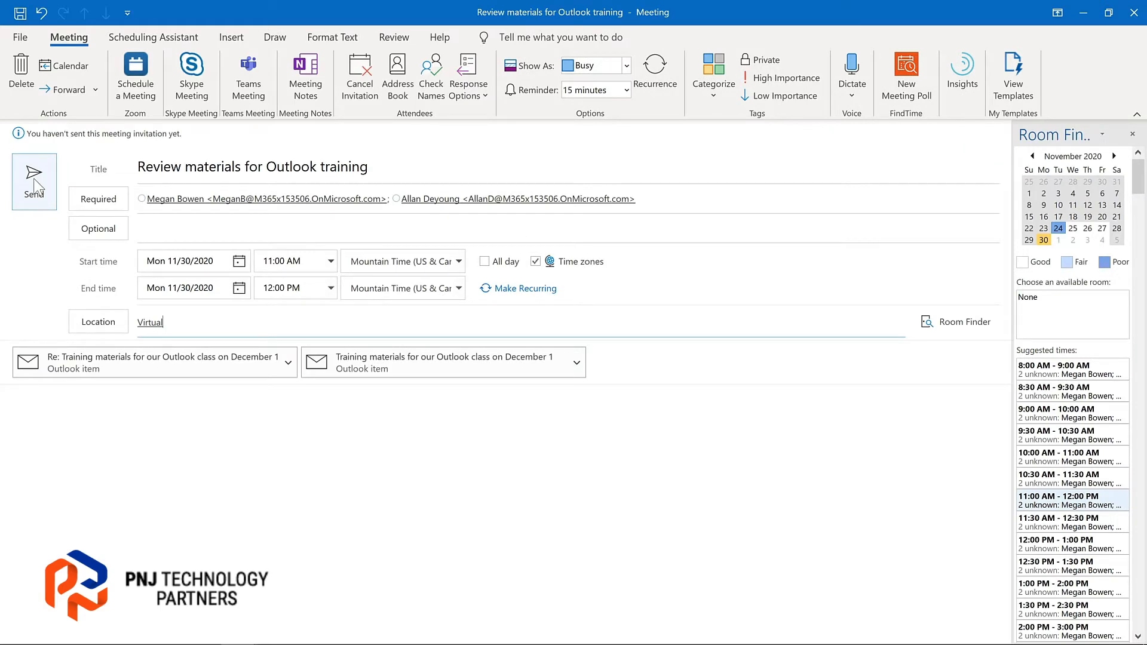
pyautogui.click(34, 185)
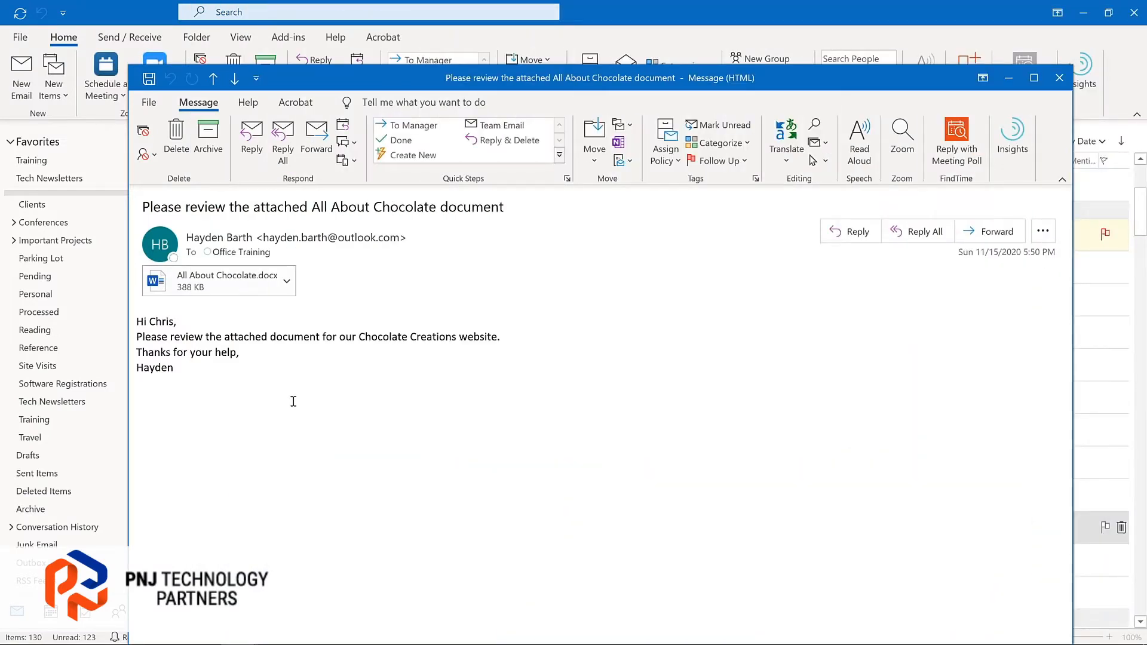
# Open the program options from the "Please review the attached All About Chocolate document" message.
pyautogui.click(149, 102)
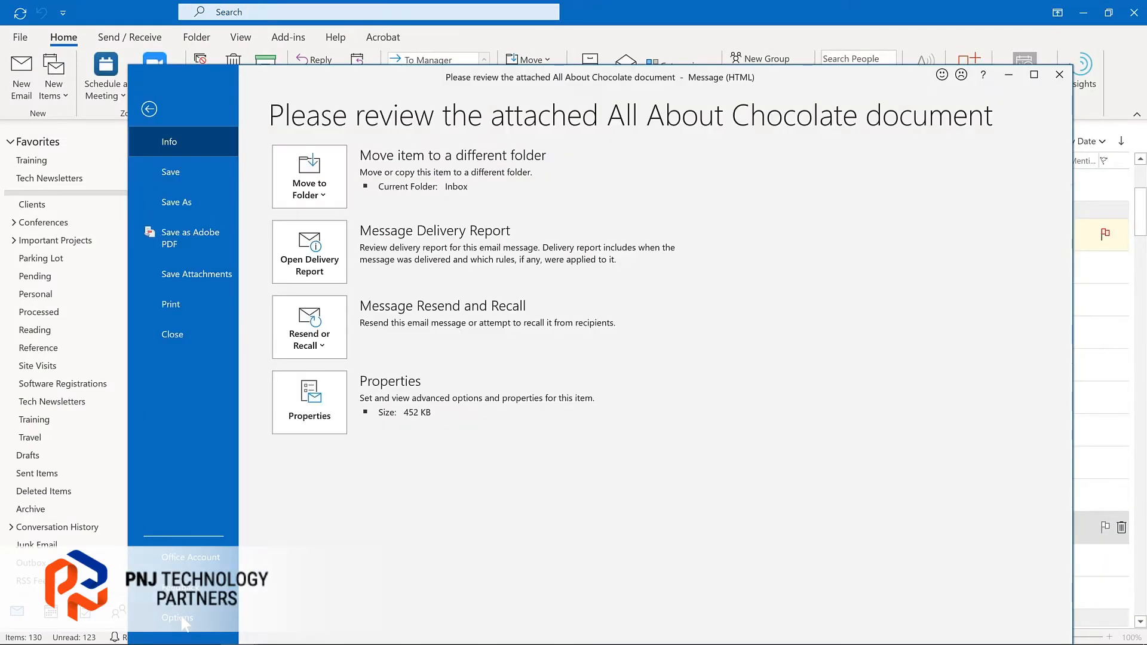
pyautogui.click(183, 623)
pyautogui.click(350, 303)
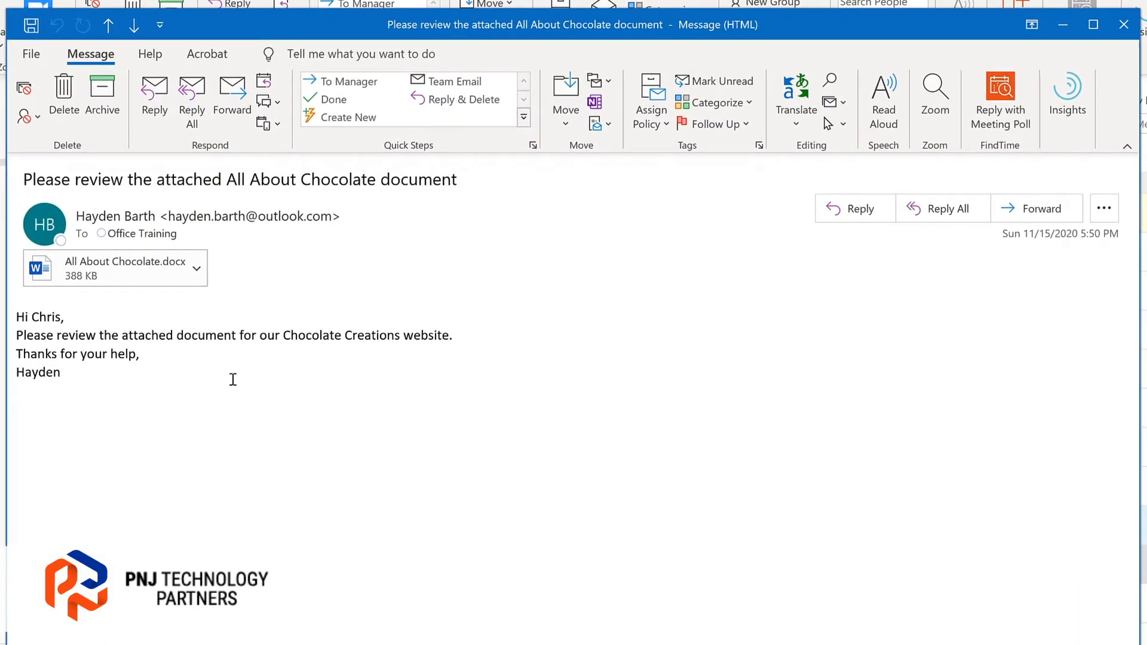
# Have the message read aloud, pause it, resume reading from the "Please review the attached document" line, and pause again.
pyautogui.click(883, 111)
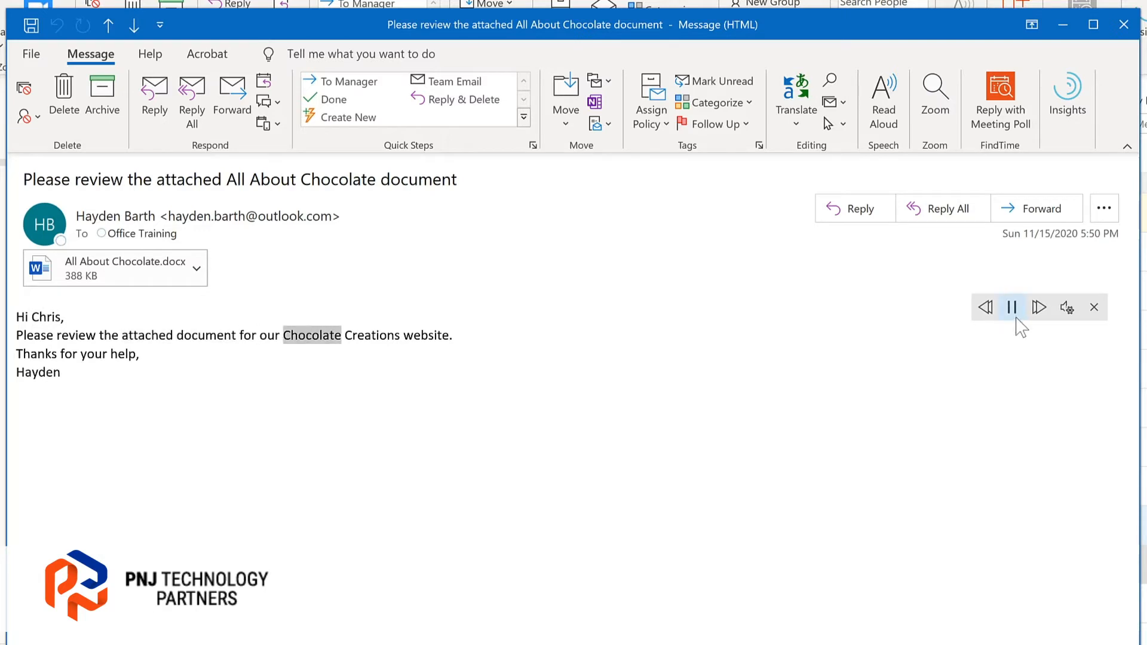
pyautogui.click(1012, 308)
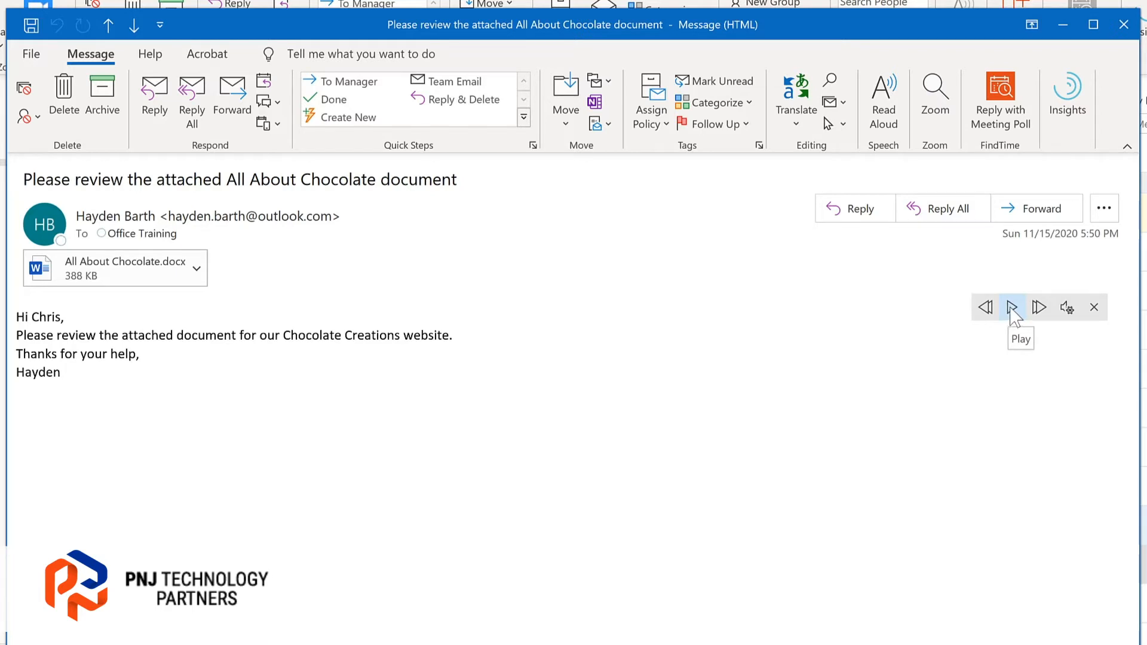
pyautogui.click(200, 335)
pyautogui.click(1014, 311)
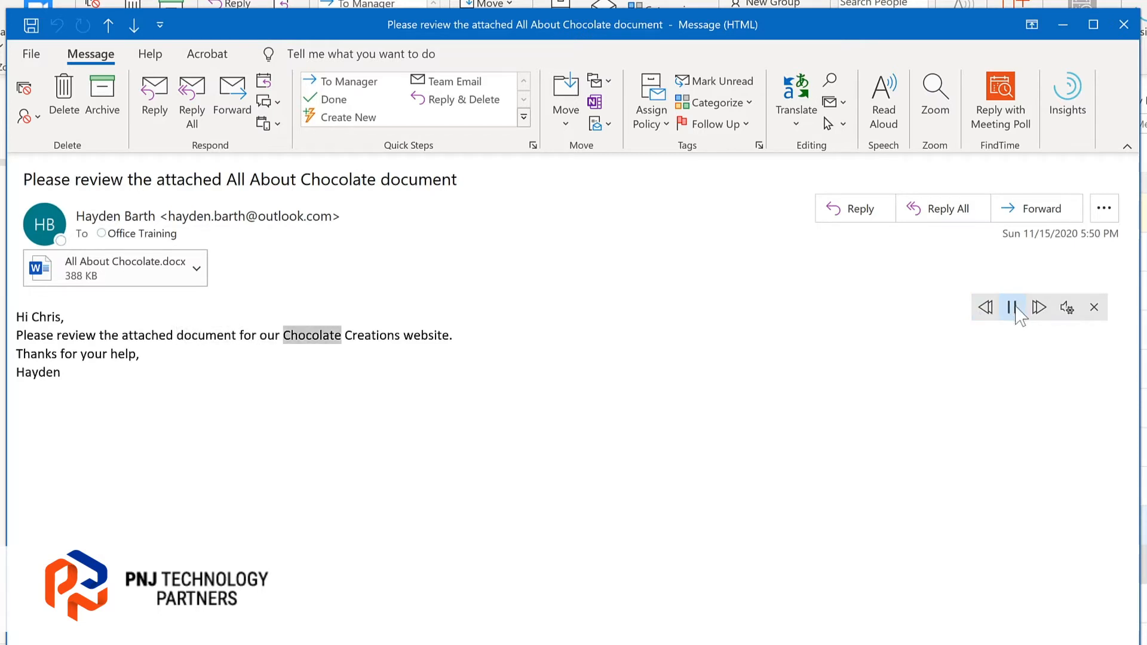
pyautogui.click(1014, 308)
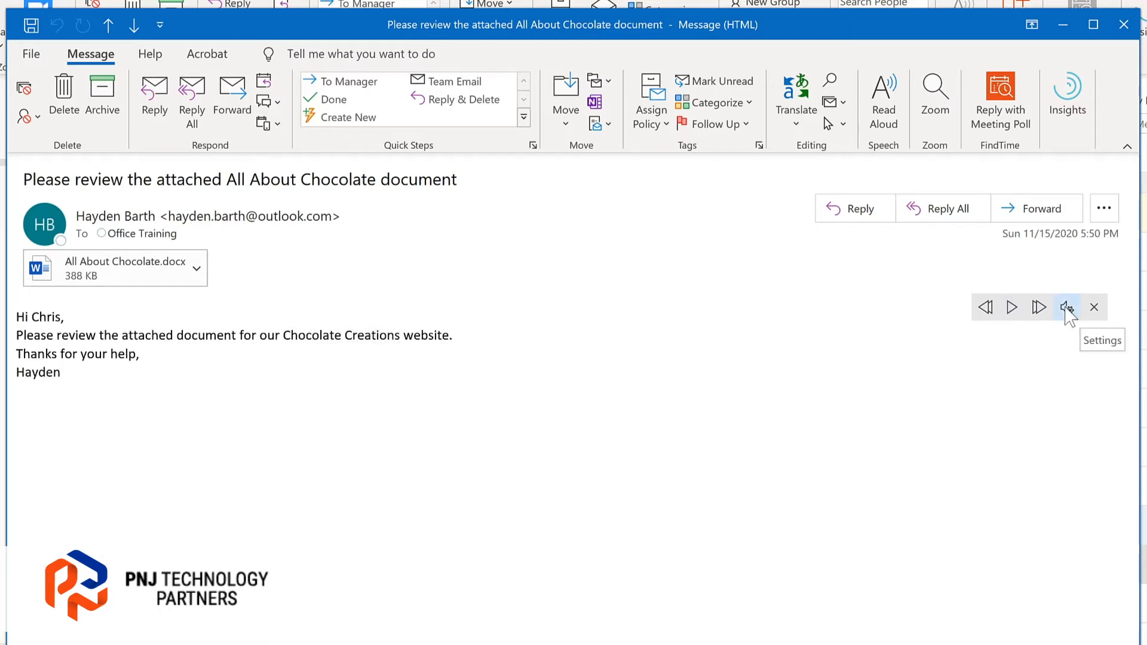
# Raise the Read Aloud reading speed slightly, select the Microsoft Mark voice, and resume reading.
pyautogui.click(1067, 309)
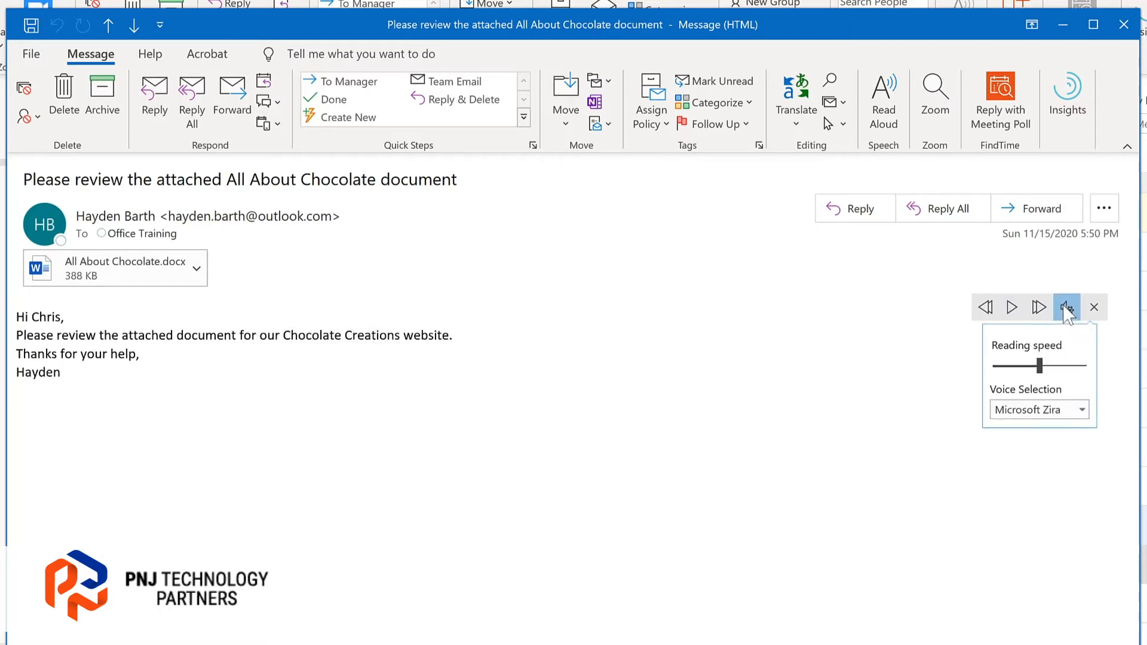
pyautogui.moveTo(1042, 368); pyautogui.dragTo(1052, 370)
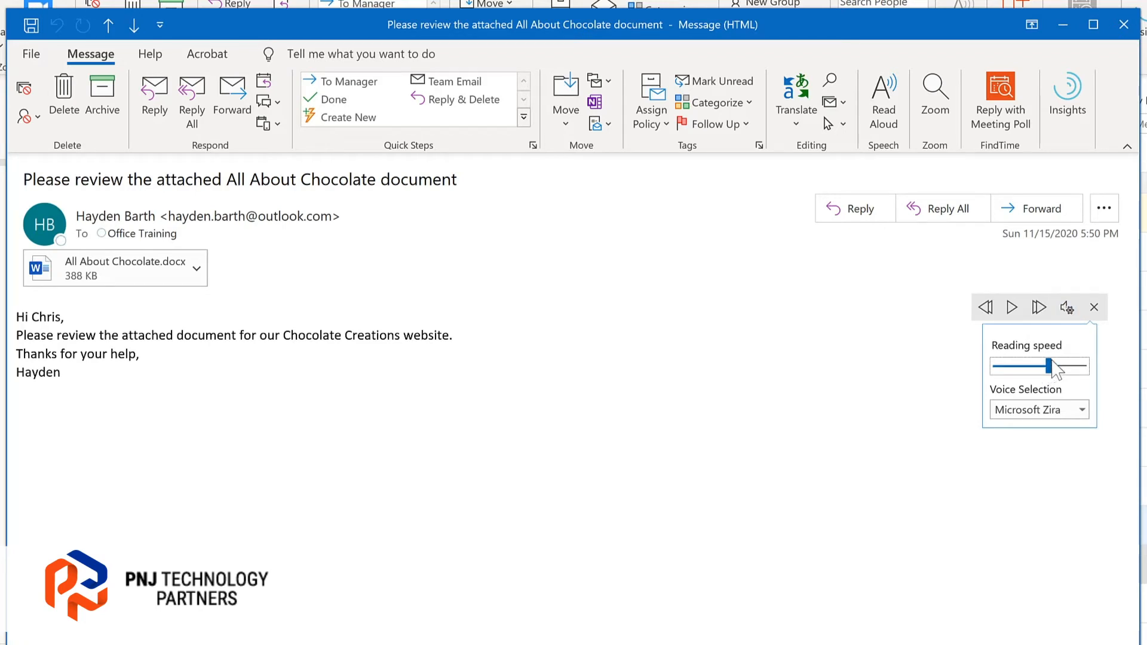
pyautogui.click(1083, 410)
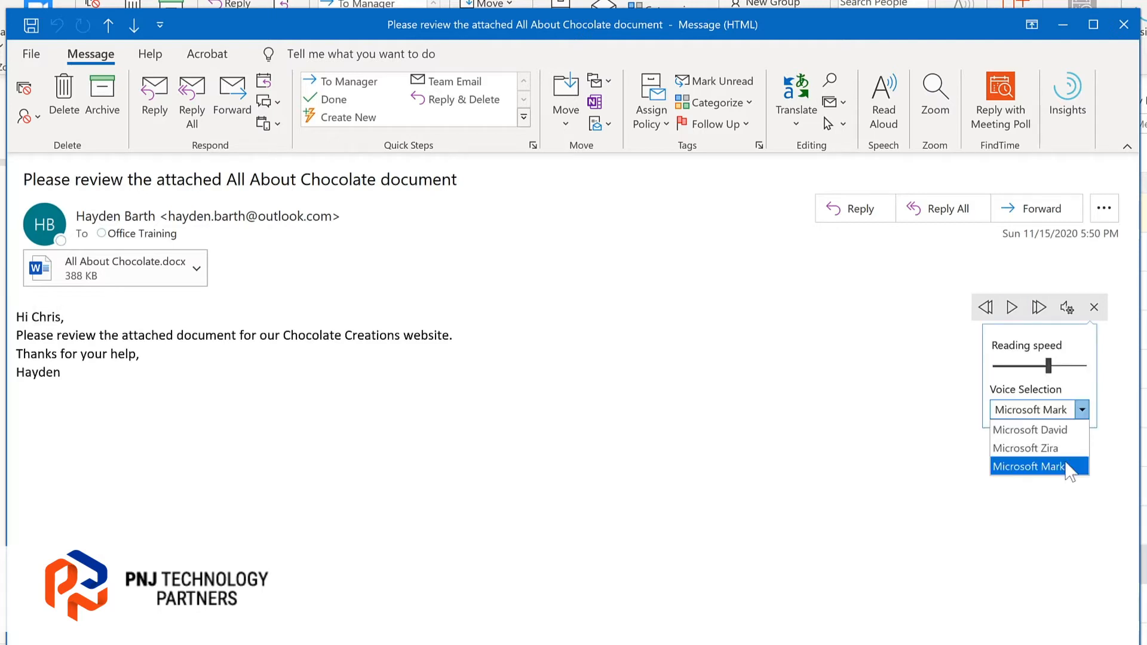
pyautogui.click(1029, 466)
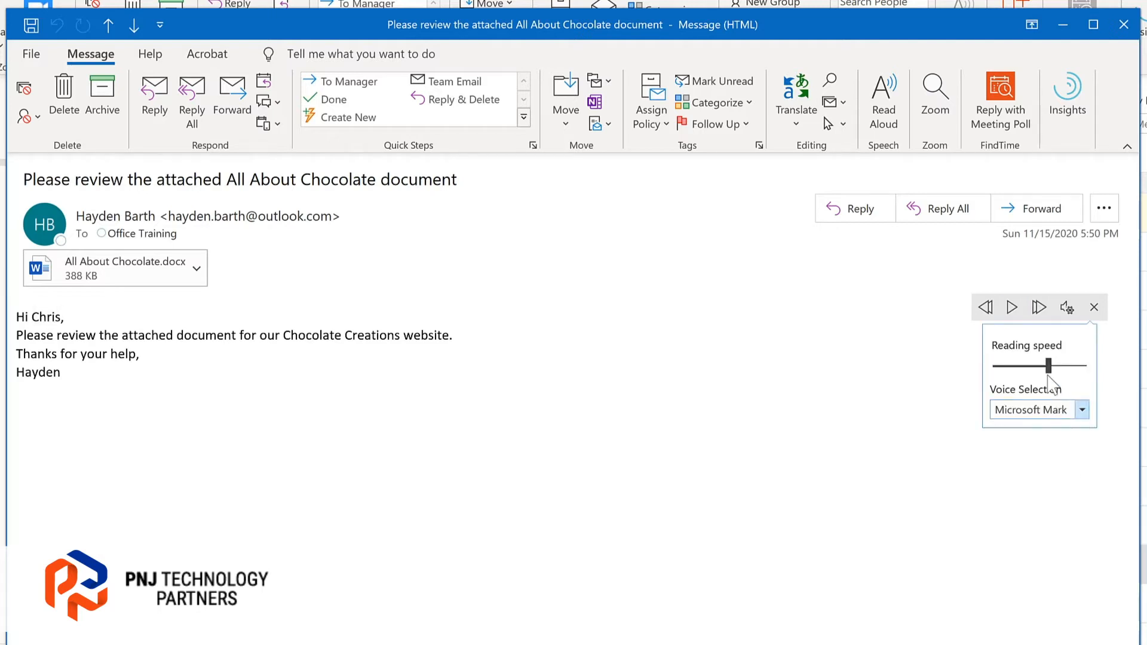
pyautogui.click(1013, 311)
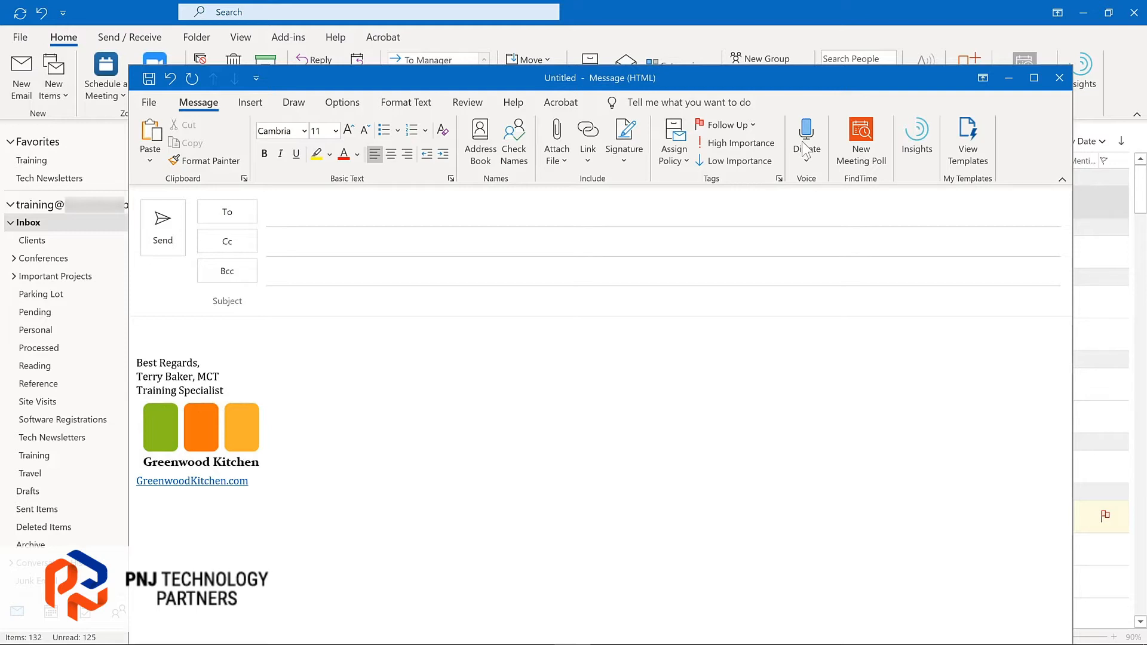
# Start dictation in the new blank message and place the cursor in the body above the signature.
pyautogui.click(806, 150)
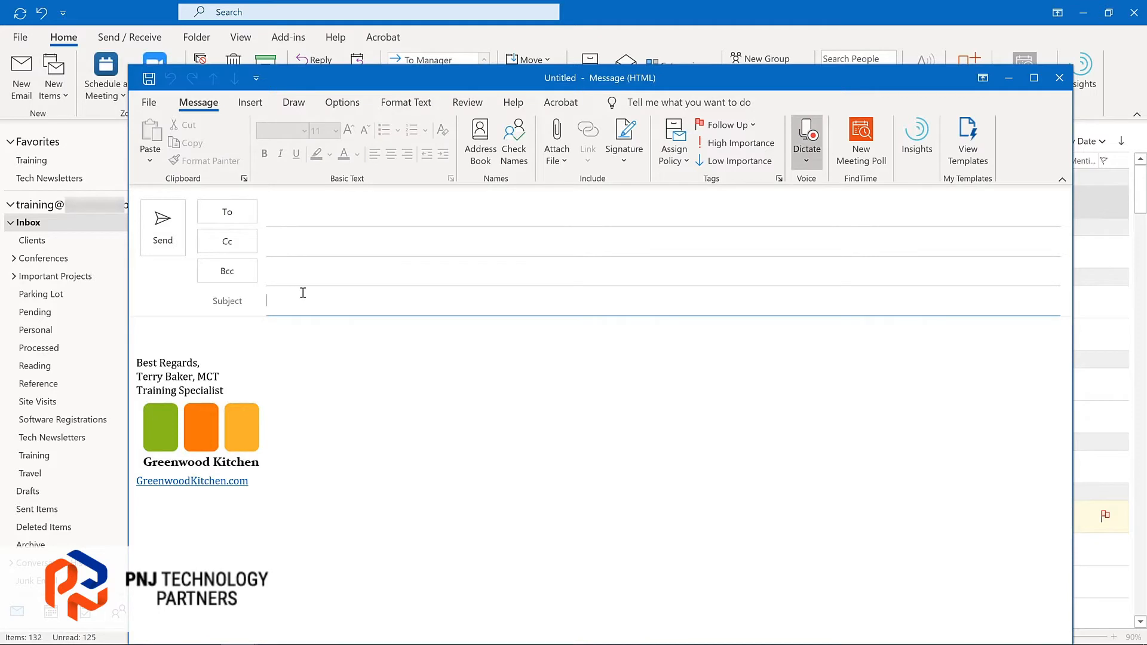
pyautogui.click(234, 339)
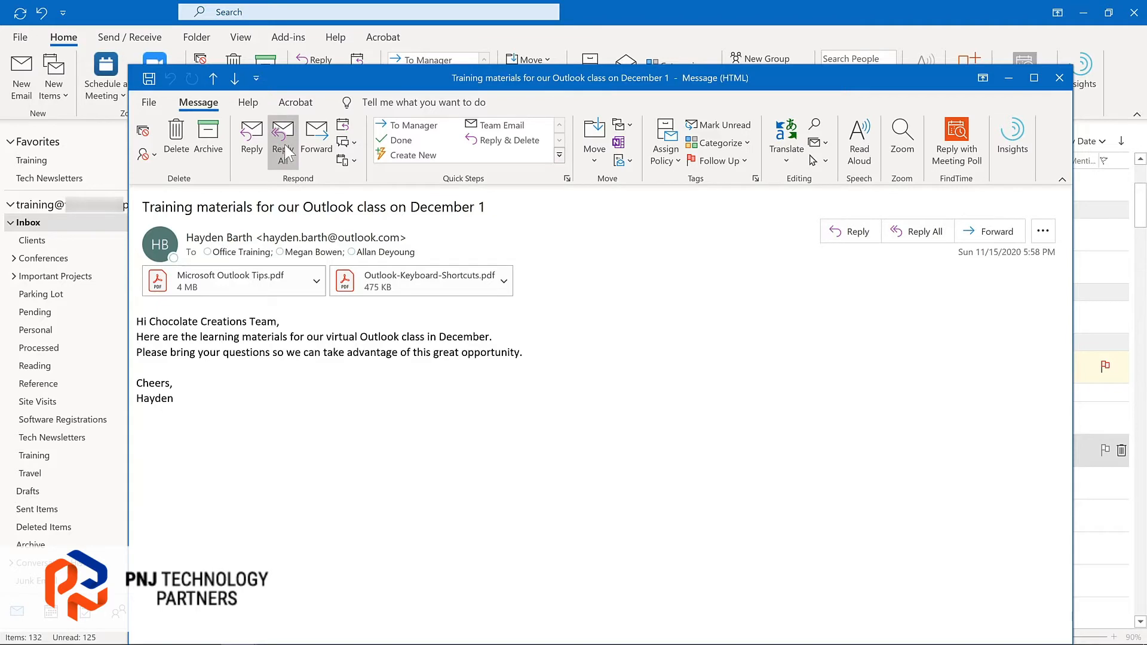
# Reply to everyone on the open message with "Thanks so much! I’m looking forward to working together to learn how to be more productive with Outlook.".
pyautogui.click(285, 145)
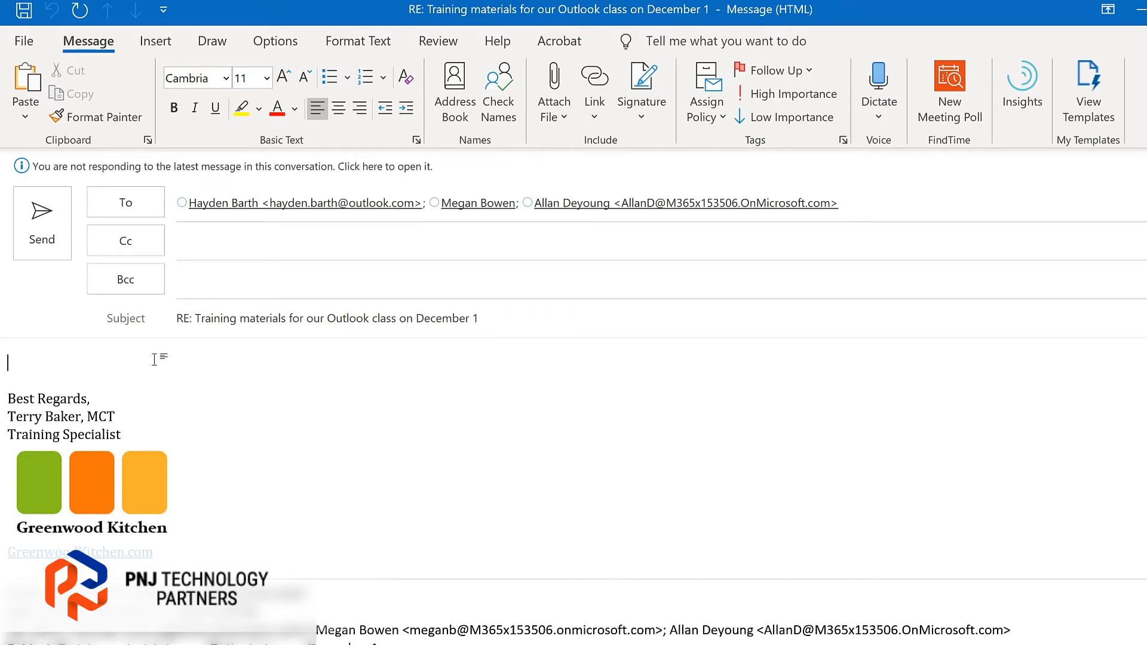
pyautogui.write('Thanks so much! I’m looking forward to working together to learn how to be more productive with Outlook.')
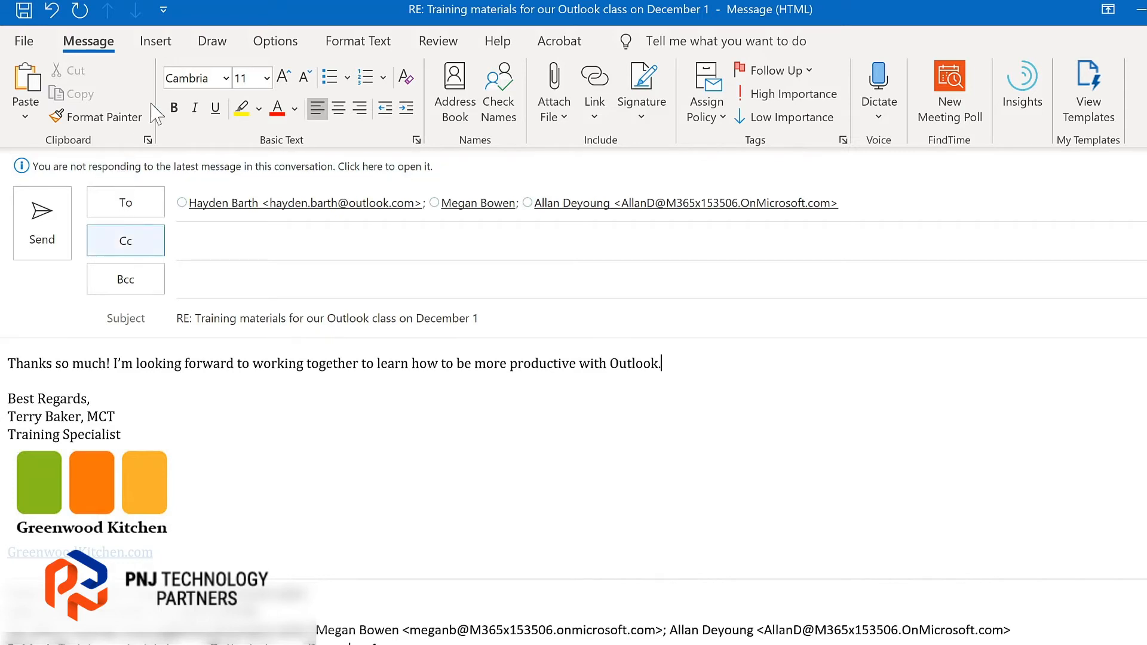
# Delay delivery of the reply so it is not delivered before 11/30/2020 at 7:00 AM.
pyautogui.click(282, 43)
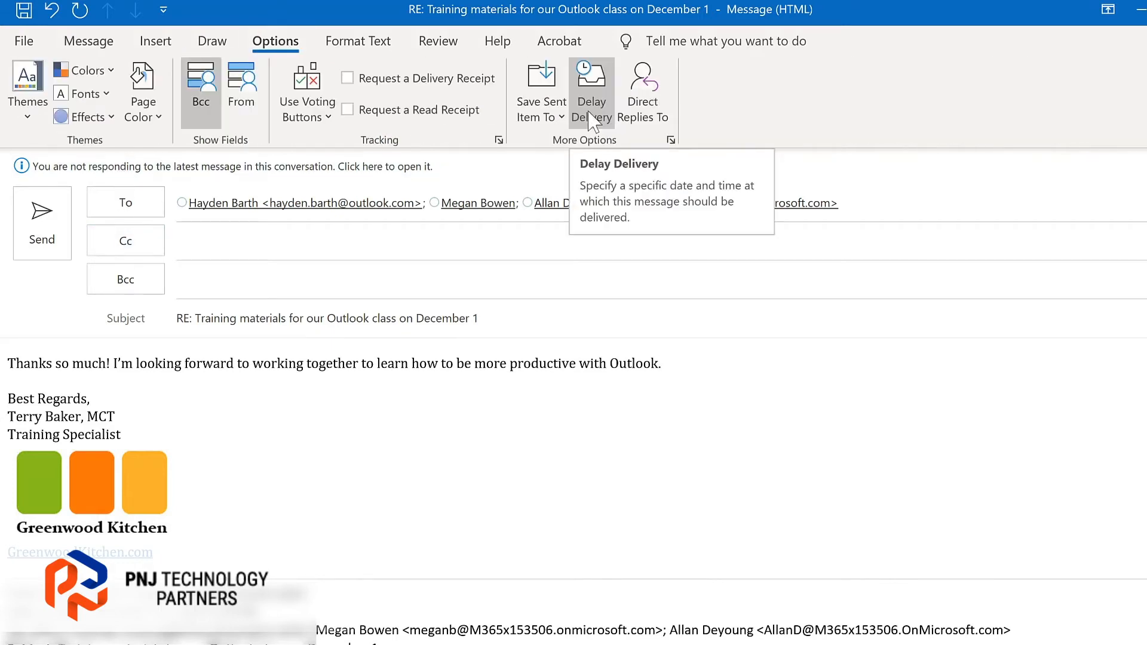
pyautogui.click(591, 119)
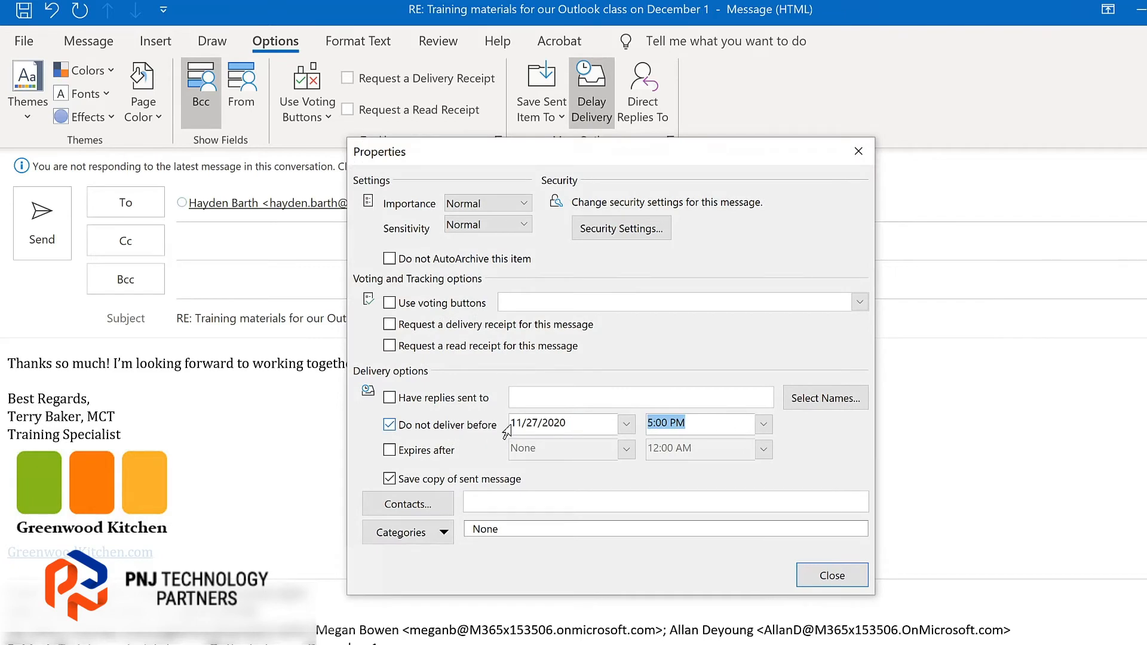
pyautogui.click(626, 424)
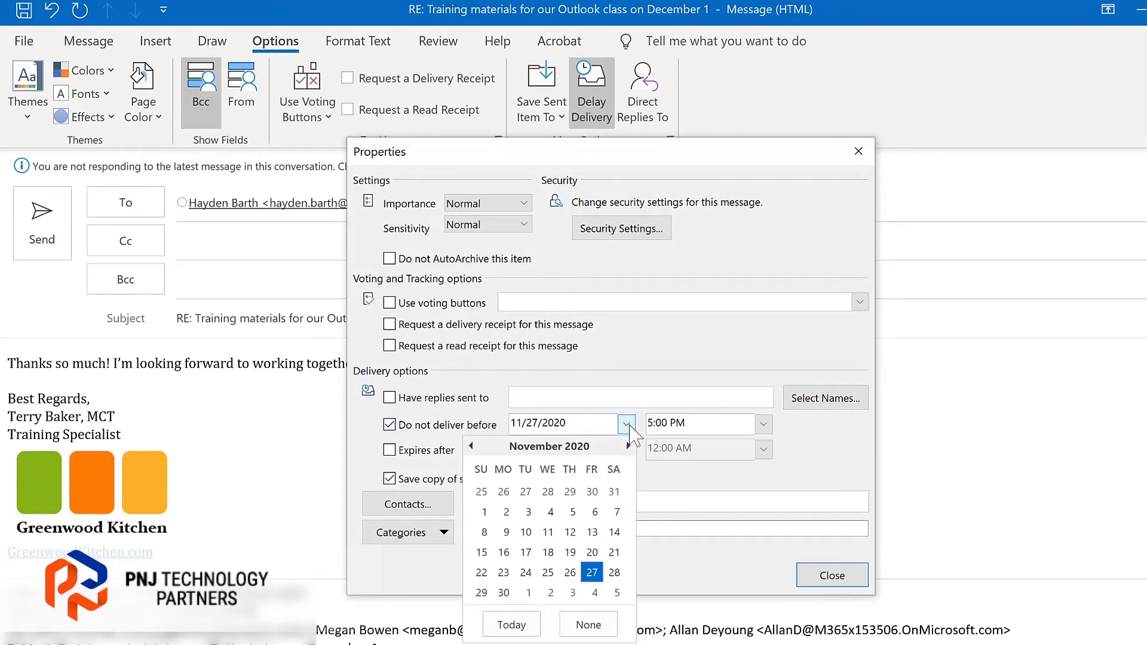
pyautogui.click(505, 592)
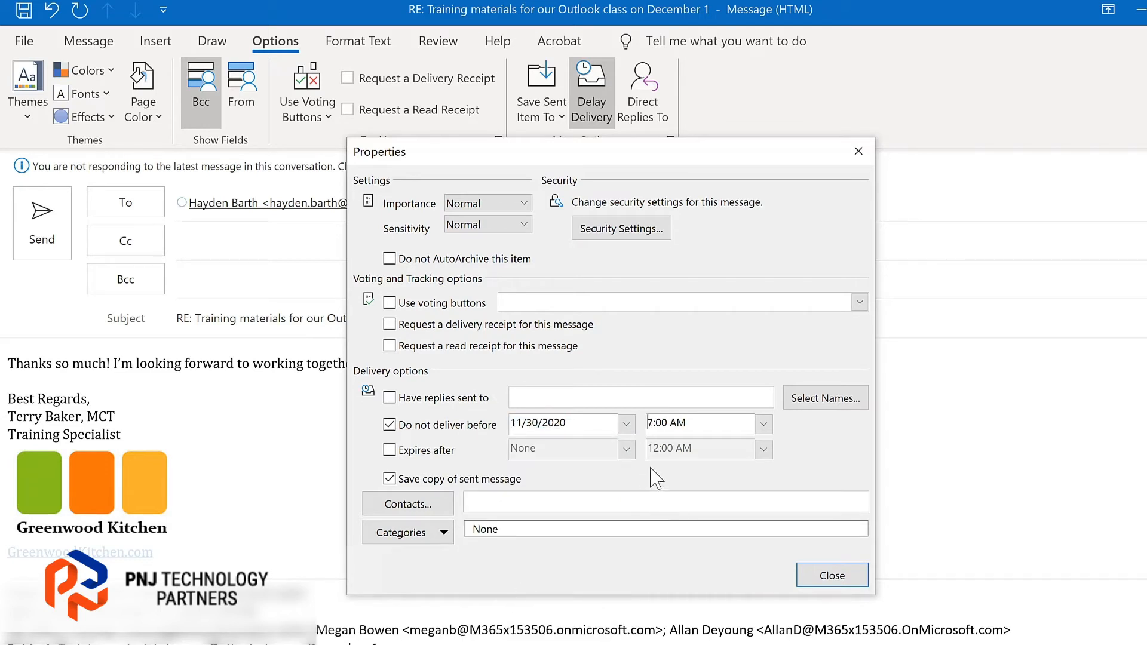
pyautogui.click(839, 578)
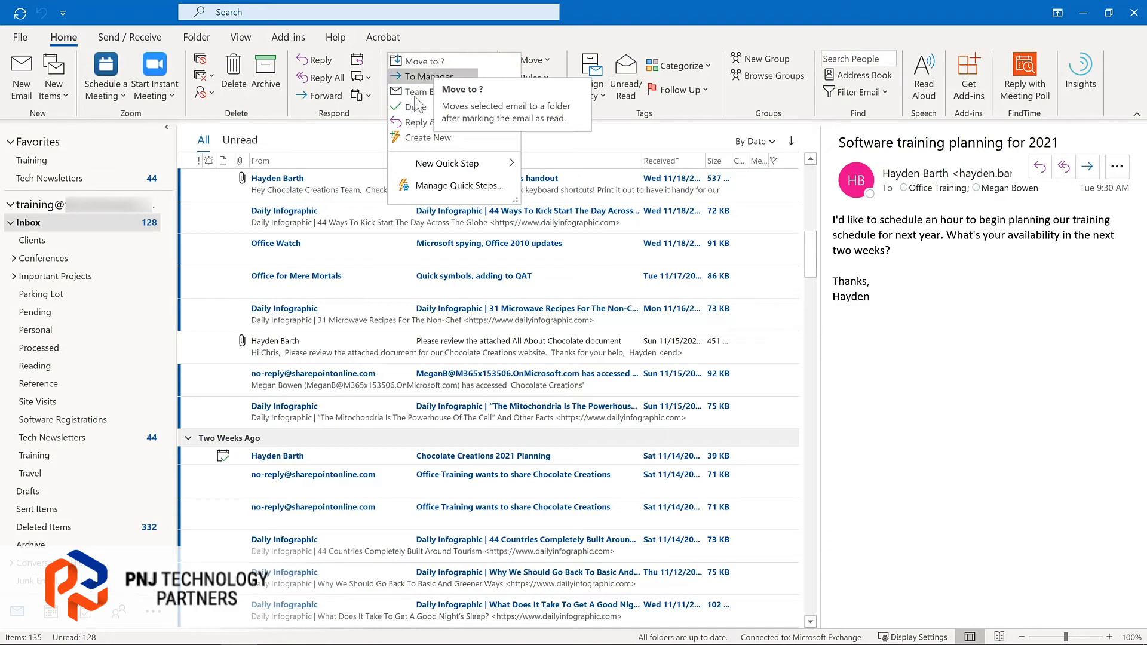
# Create a custom quick step named "Tech Newsletters" that moves messages to the Tech Newsletters folder.
pyautogui.click(403, 138)
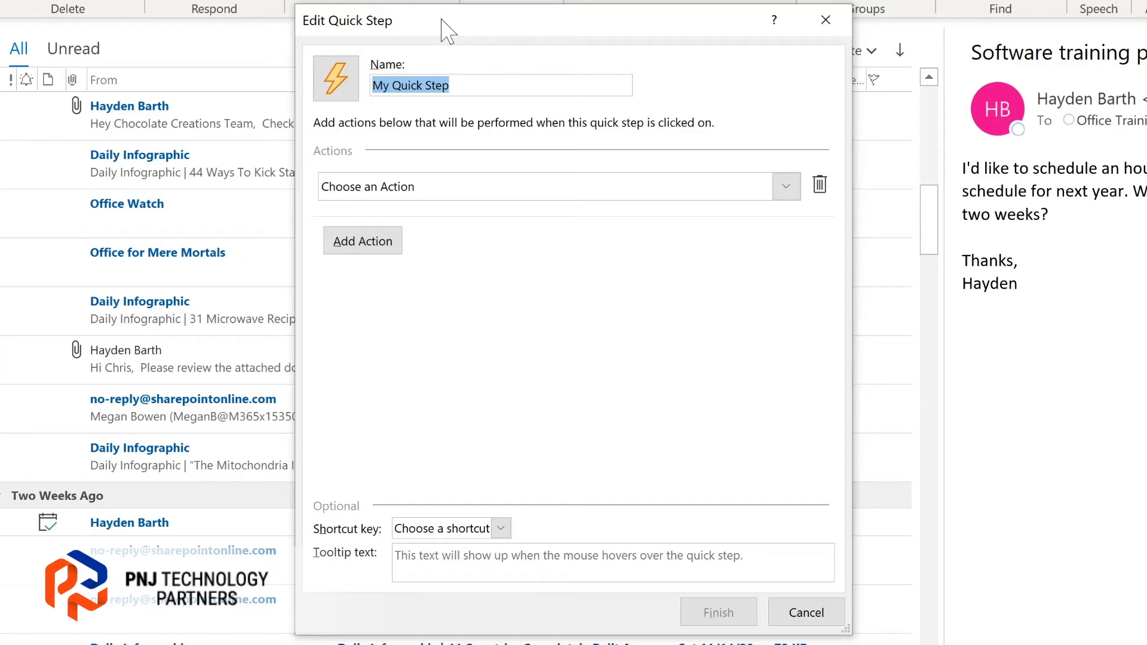
pyautogui.write('Tech Newsletters')
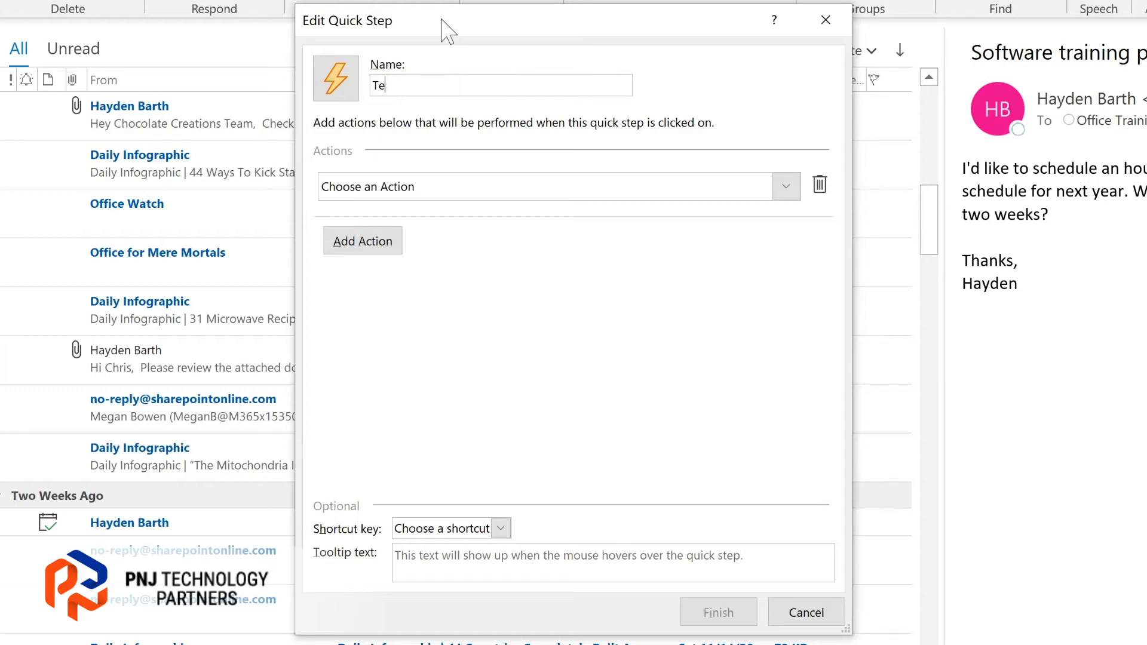
pyautogui.click(786, 188)
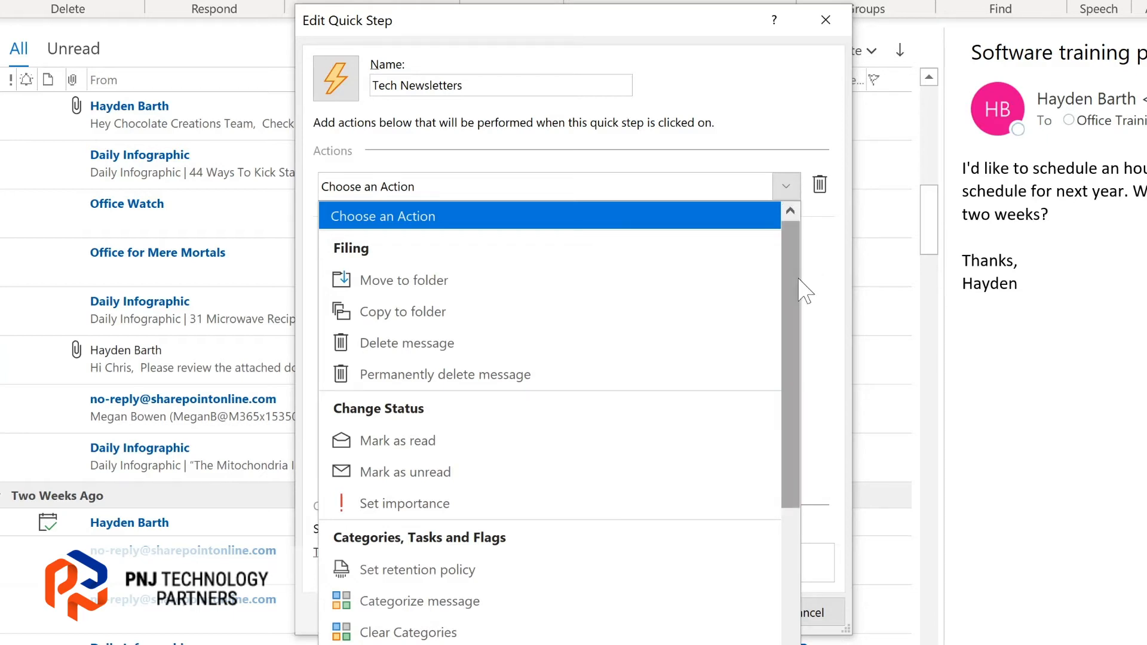
pyautogui.moveTo(793, 284); pyautogui.dragTo(789, 458)
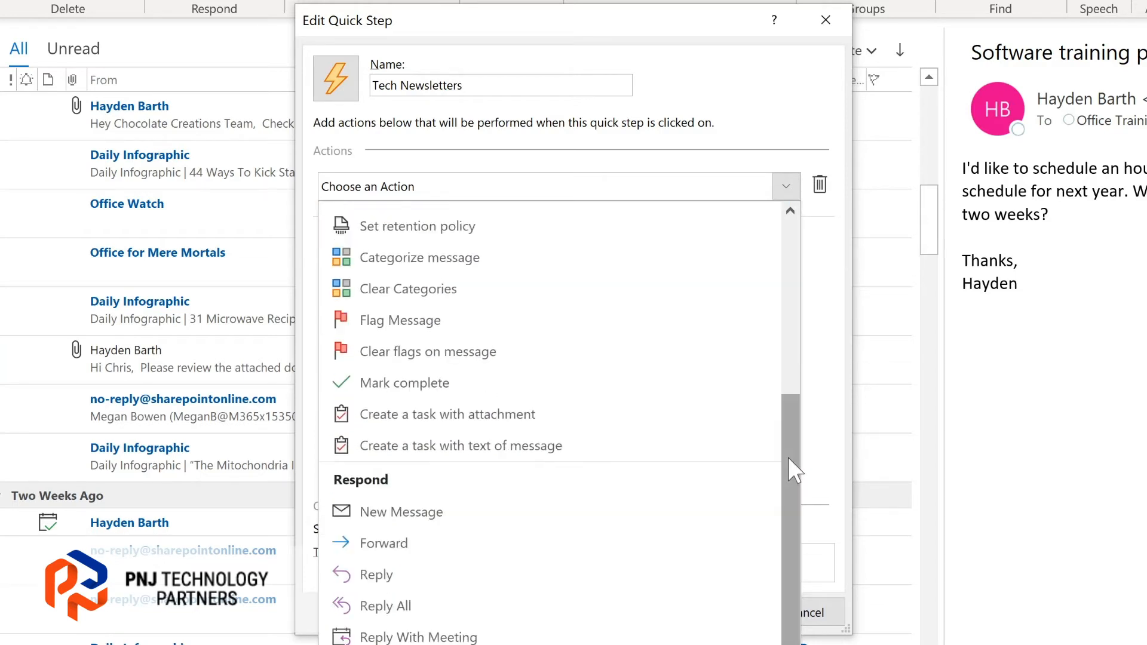
pyautogui.moveTo(788, 457); pyautogui.dragTo(783, 562)
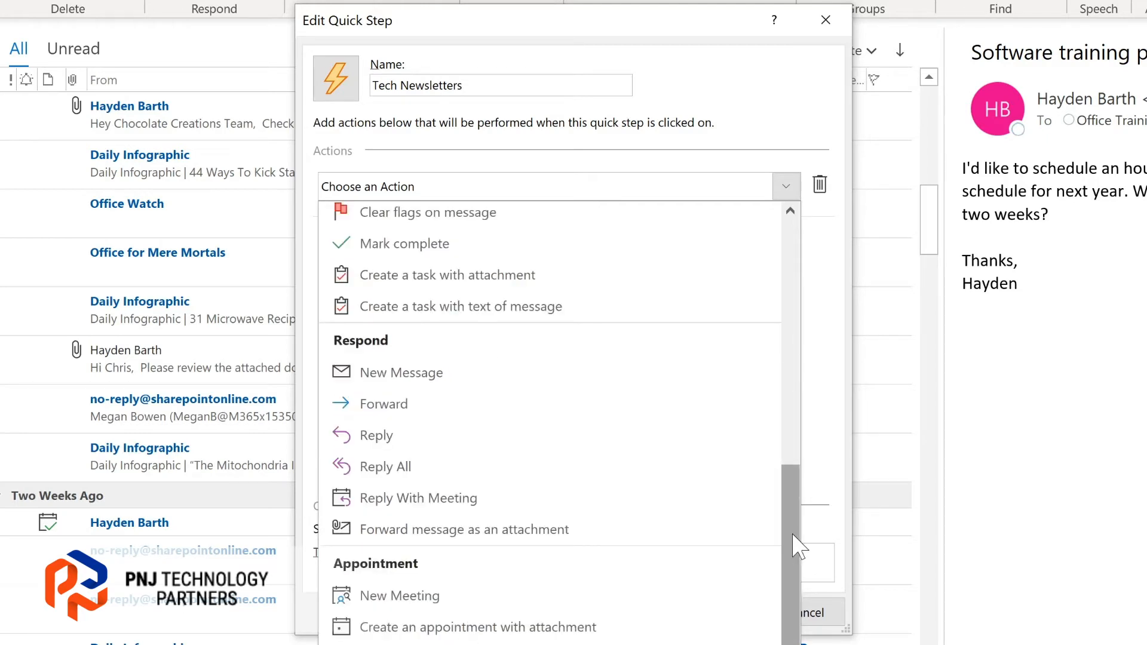
pyautogui.moveTo(798, 496); pyautogui.dragTo(788, 239)
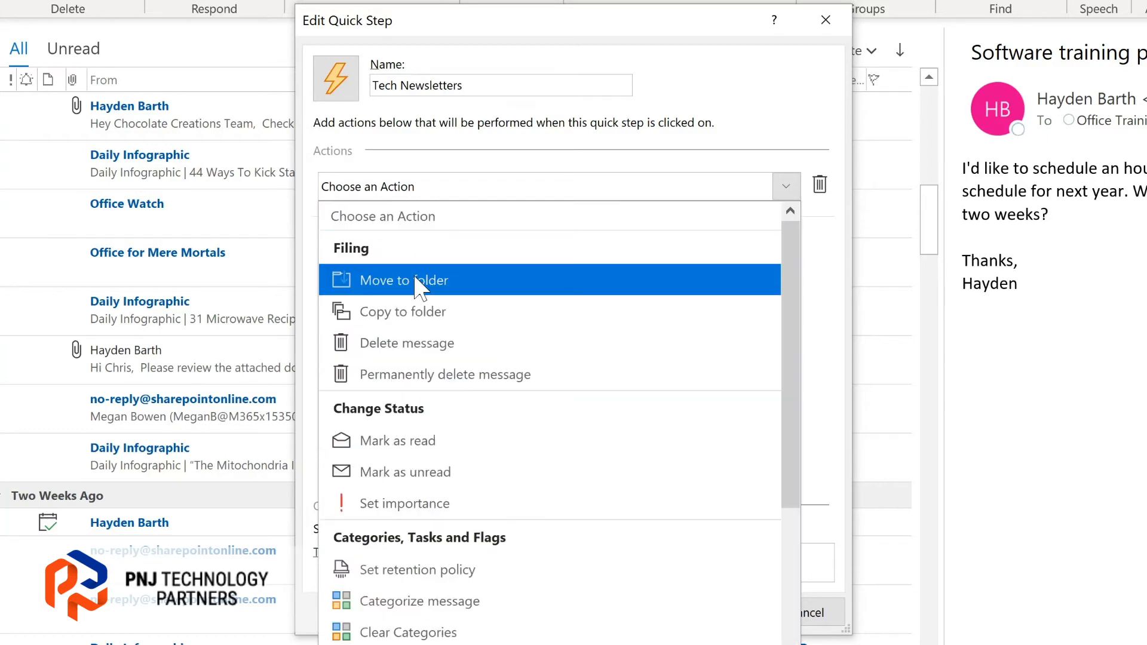
pyautogui.click(415, 278)
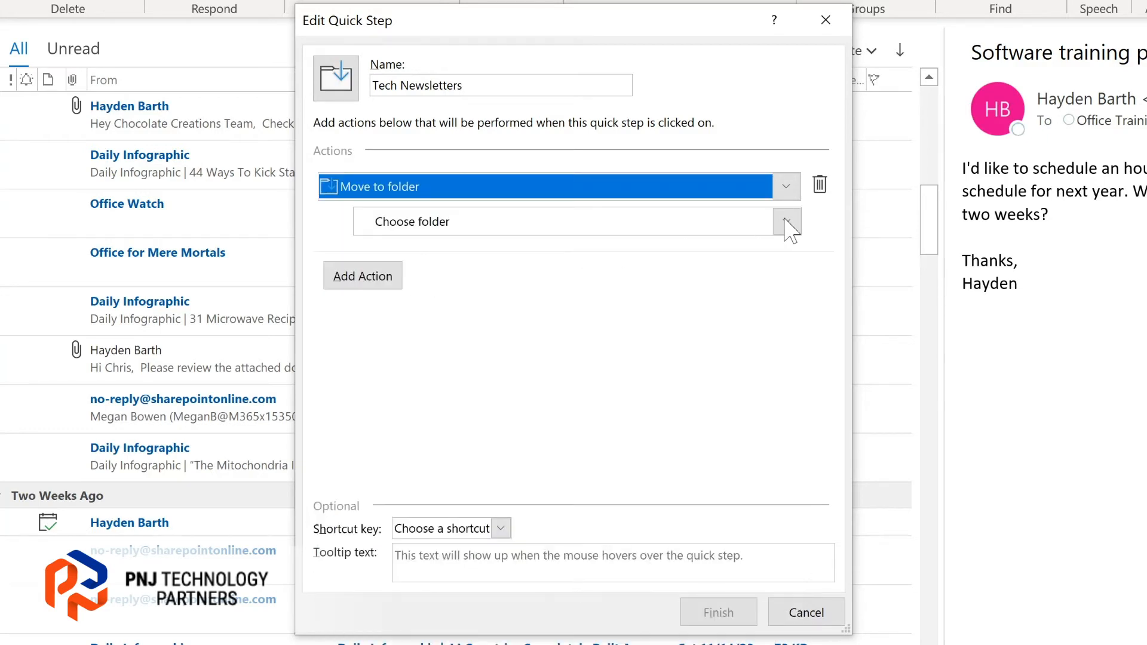
pyautogui.click(786, 222)
pyautogui.click(787, 223)
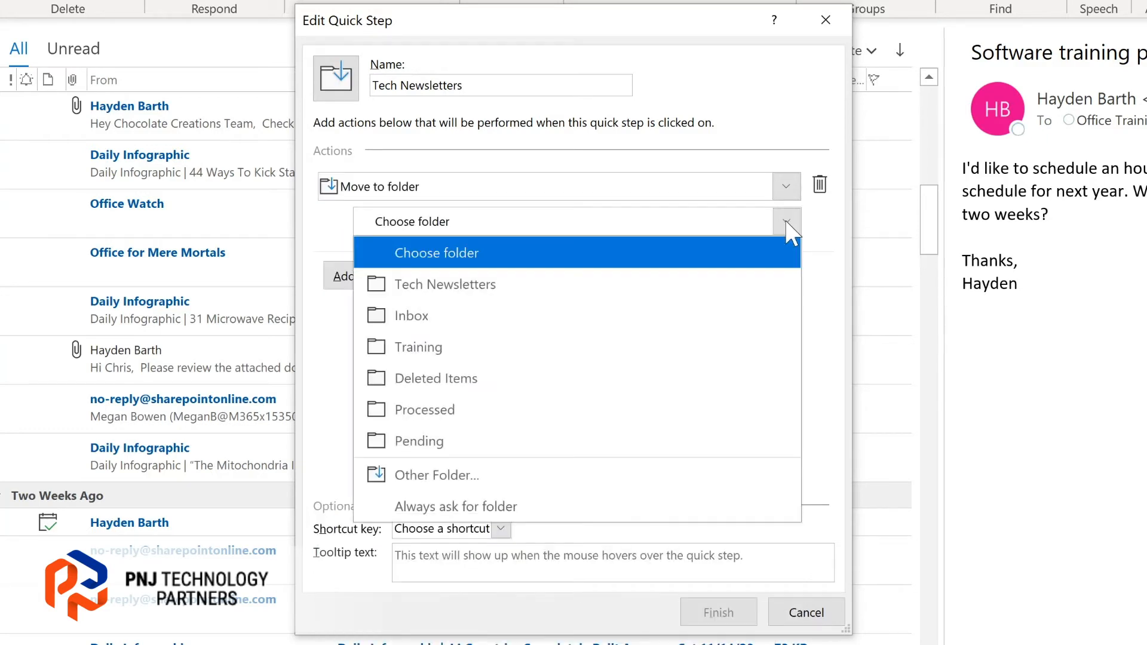
pyautogui.click(510, 284)
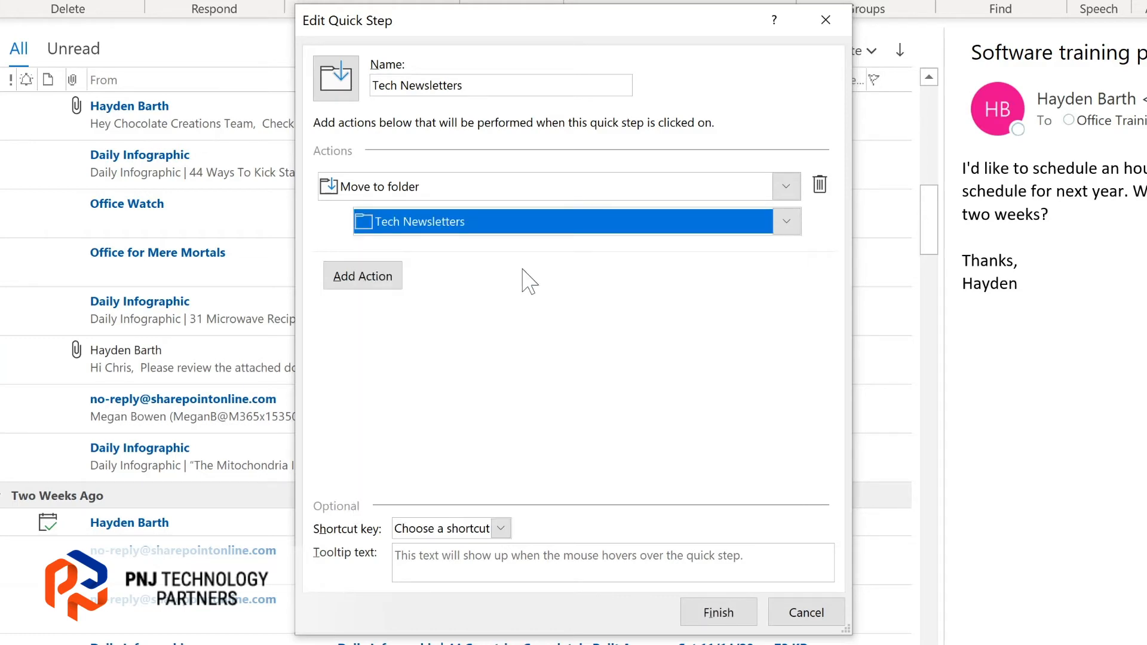
# Add a Mark as read action and finish the quick step with shortcut CTRL+SHIFT+1 and tooltip "Move to Tech Newsletter folder".
pyautogui.click(362, 283)
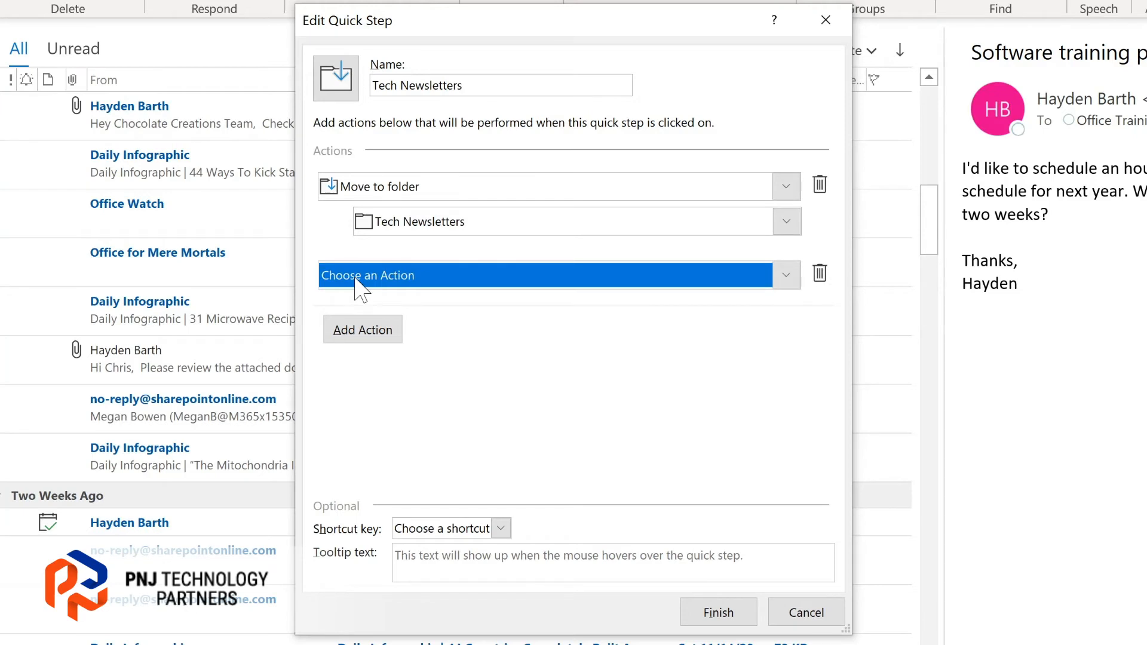
pyautogui.click(398, 278)
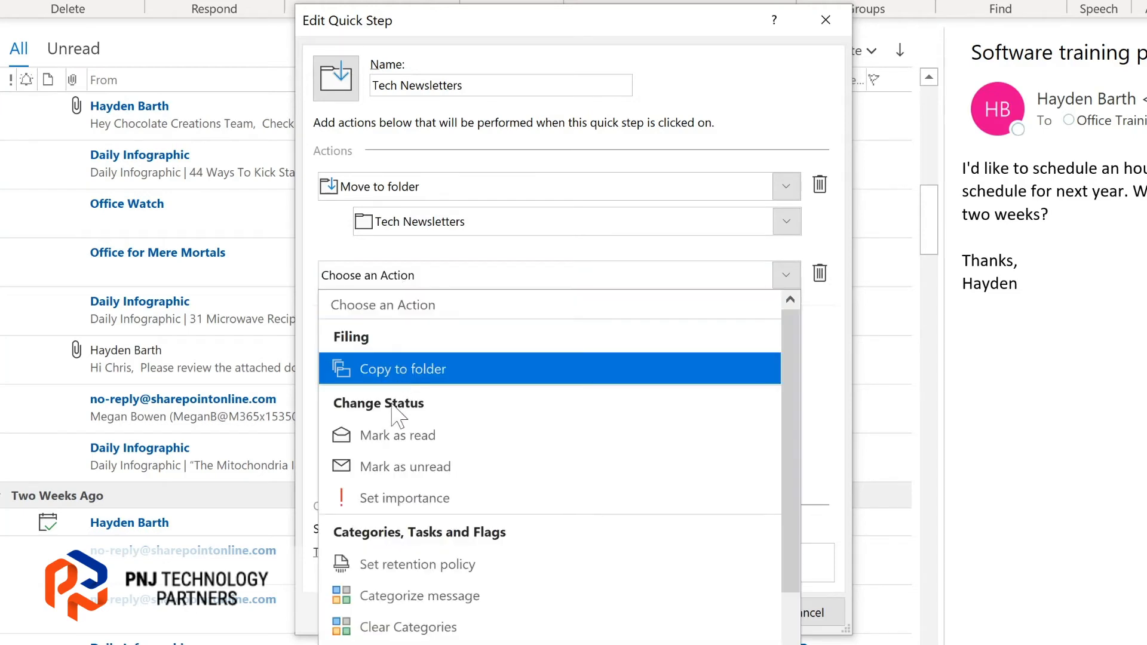
pyautogui.click(401, 437)
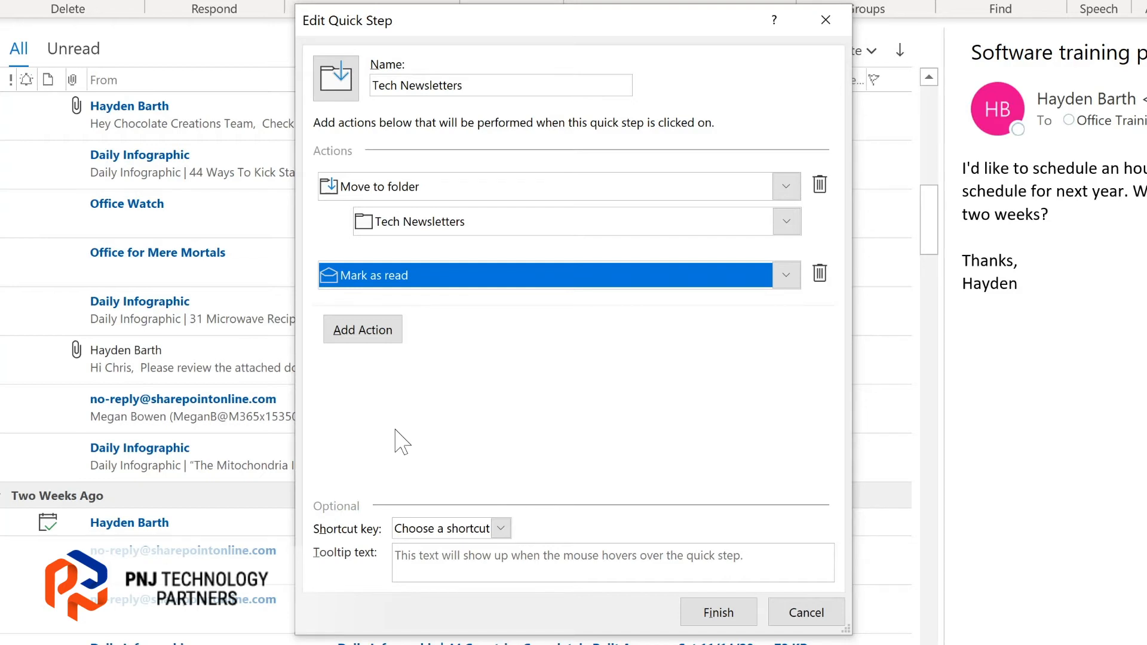
pyautogui.click(500, 529)
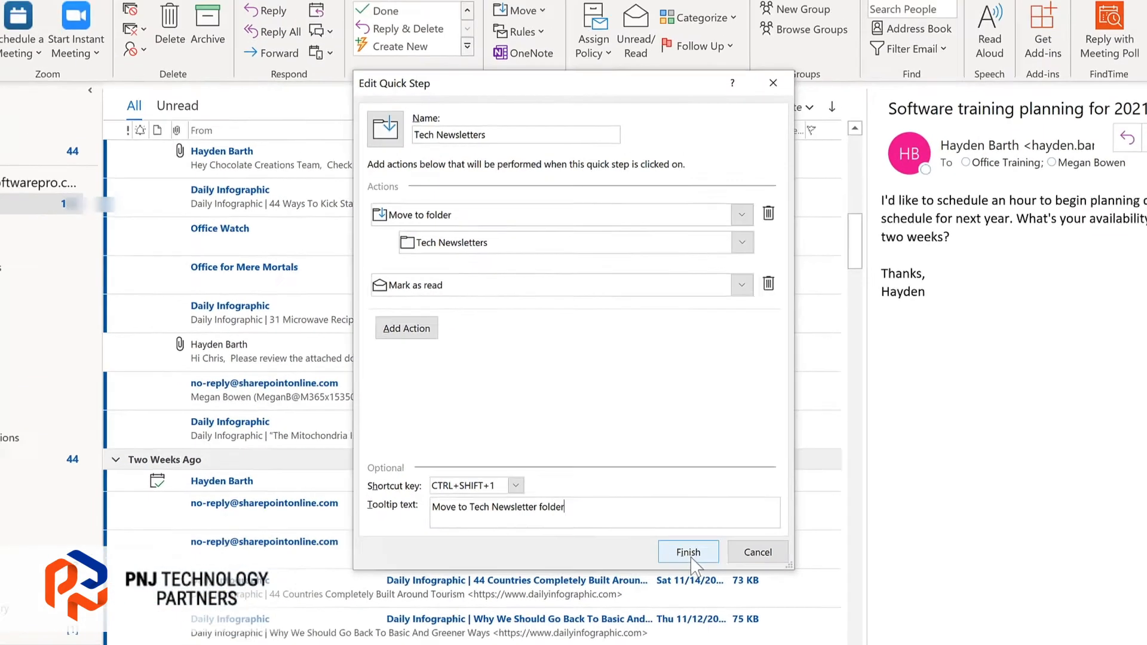
pyautogui.click(688, 553)
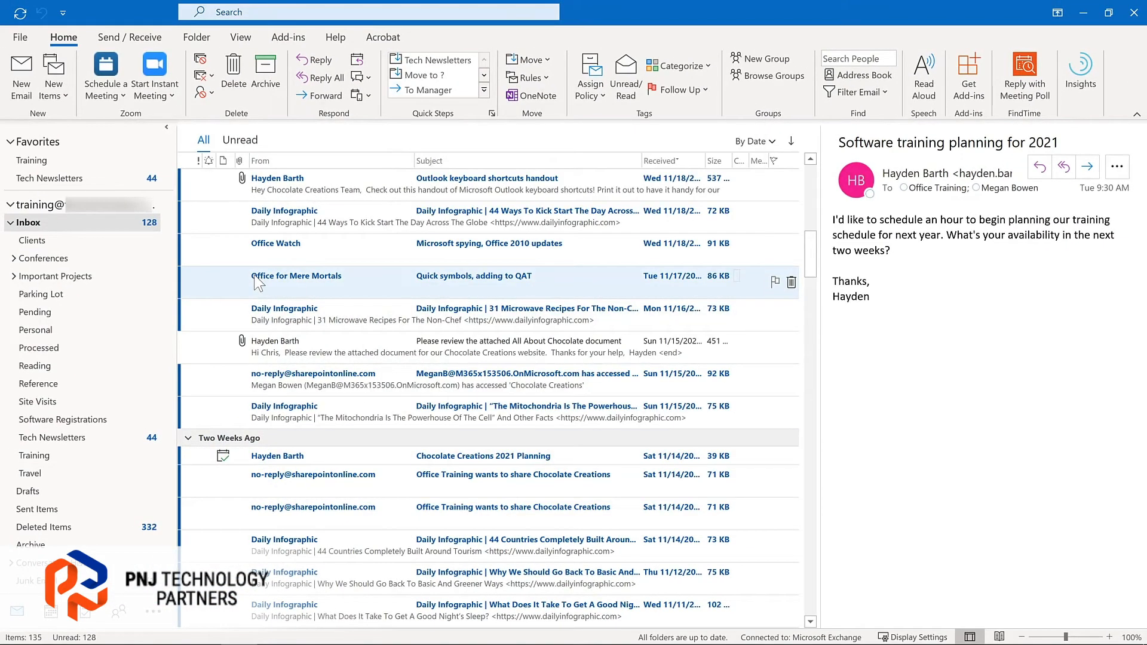
# Run the Tech Newsletters quick step on the "Microsoft spying, Office 2010 updates" and "Quick symbols, adding to QAT" messages.
pyautogui.click(277, 248)
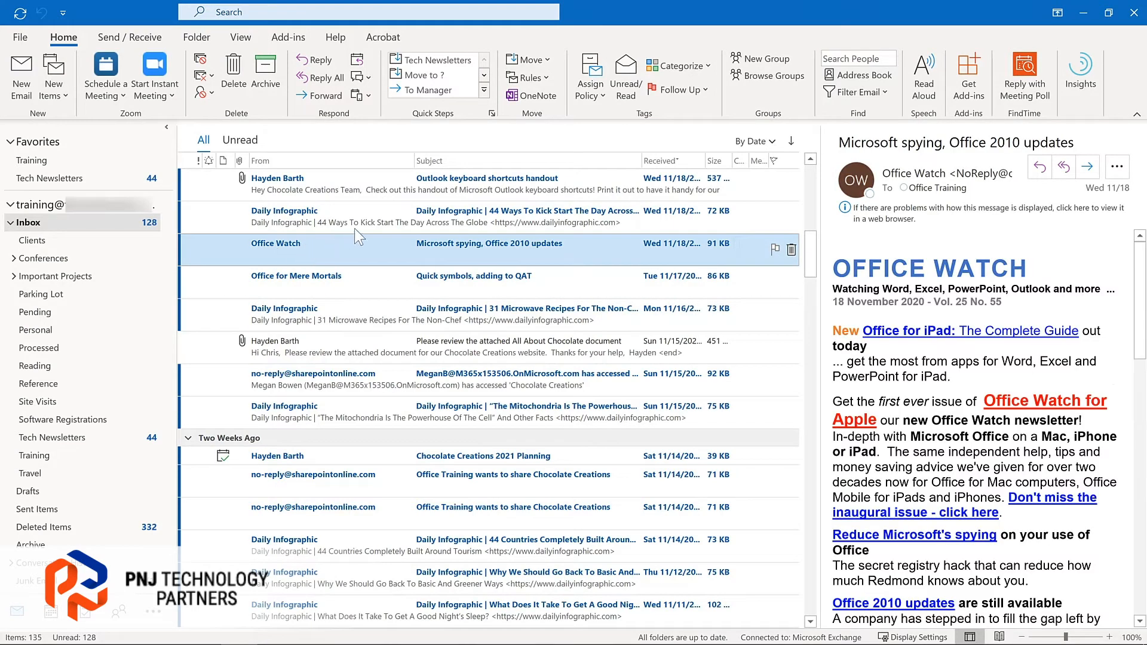
pyautogui.click(453, 60)
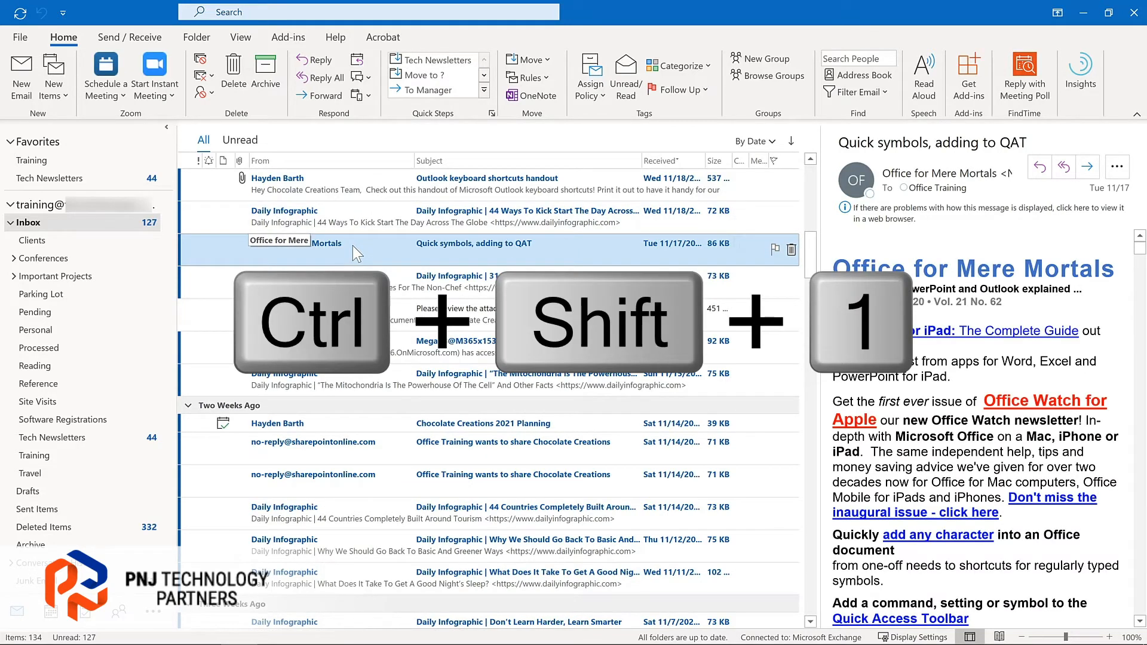
pyautogui.hotkey('ctrl', 'shift', '1')
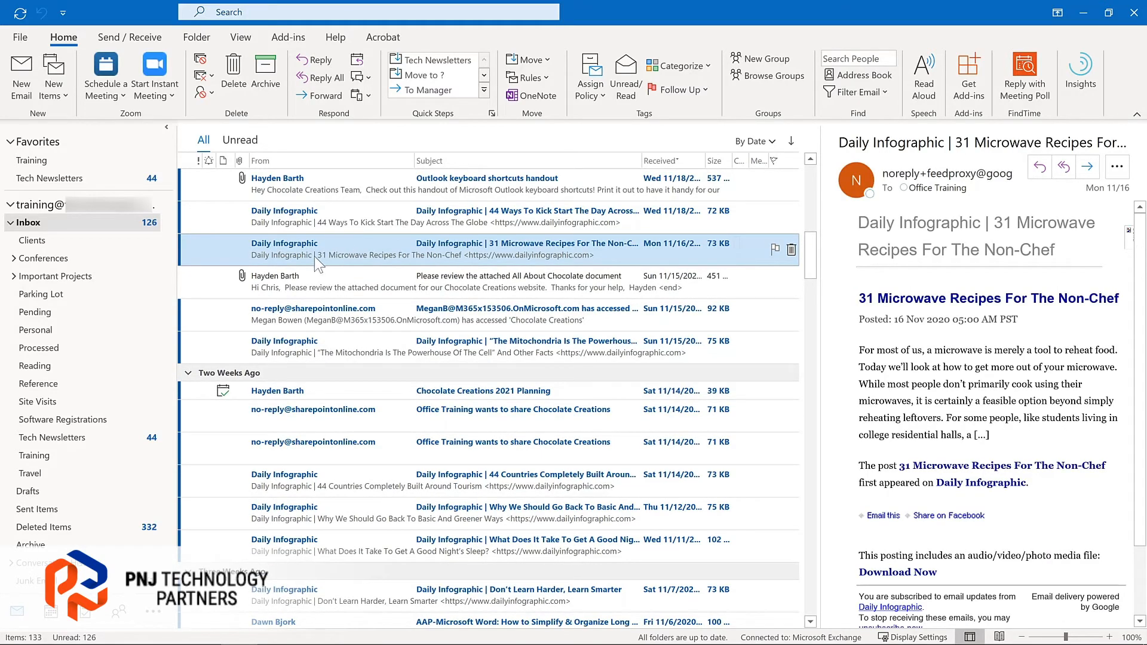
# Check the Tech Newsletters folder for the moved messages and open the management window for quick steps.
pyautogui.click(97, 438)
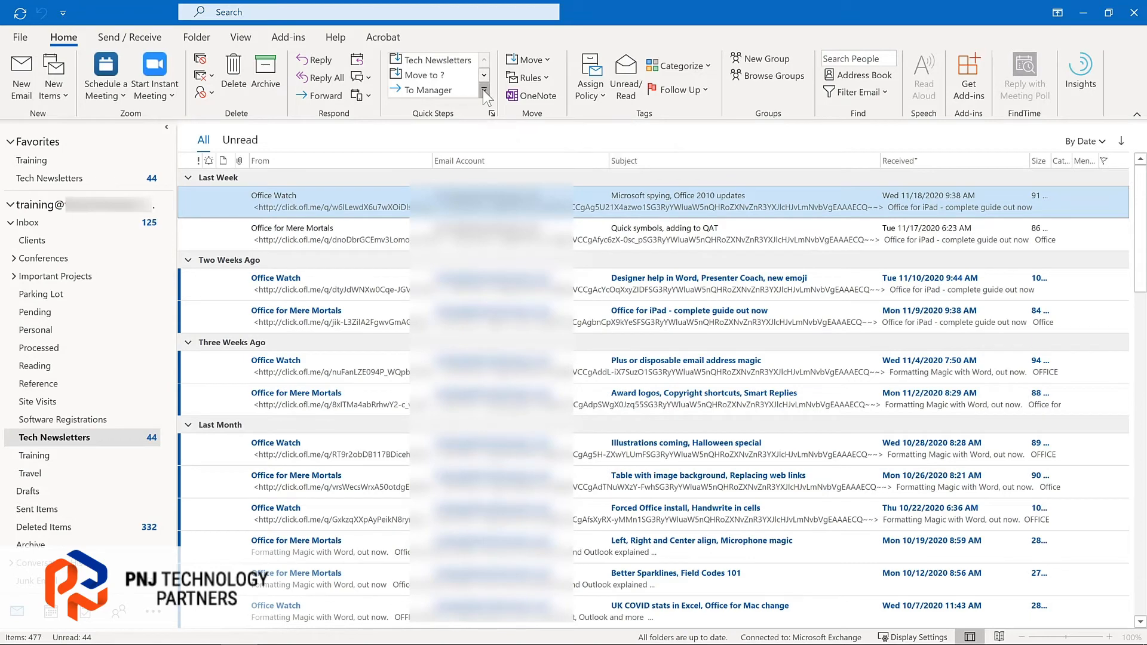
pyautogui.click(484, 91)
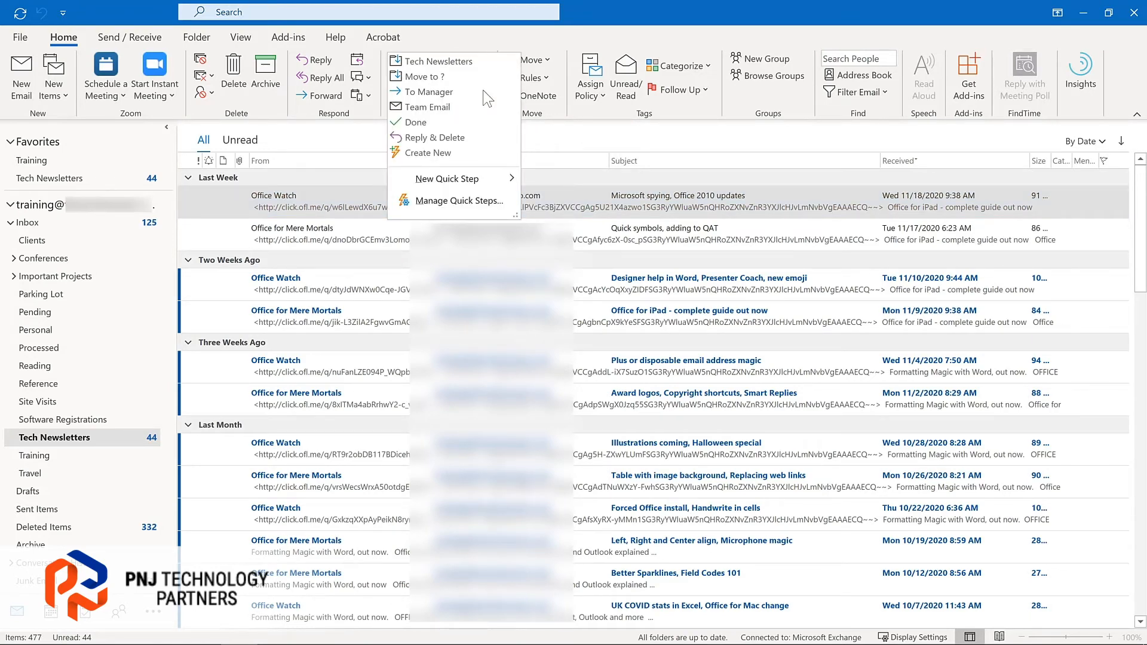
pyautogui.click(440, 201)
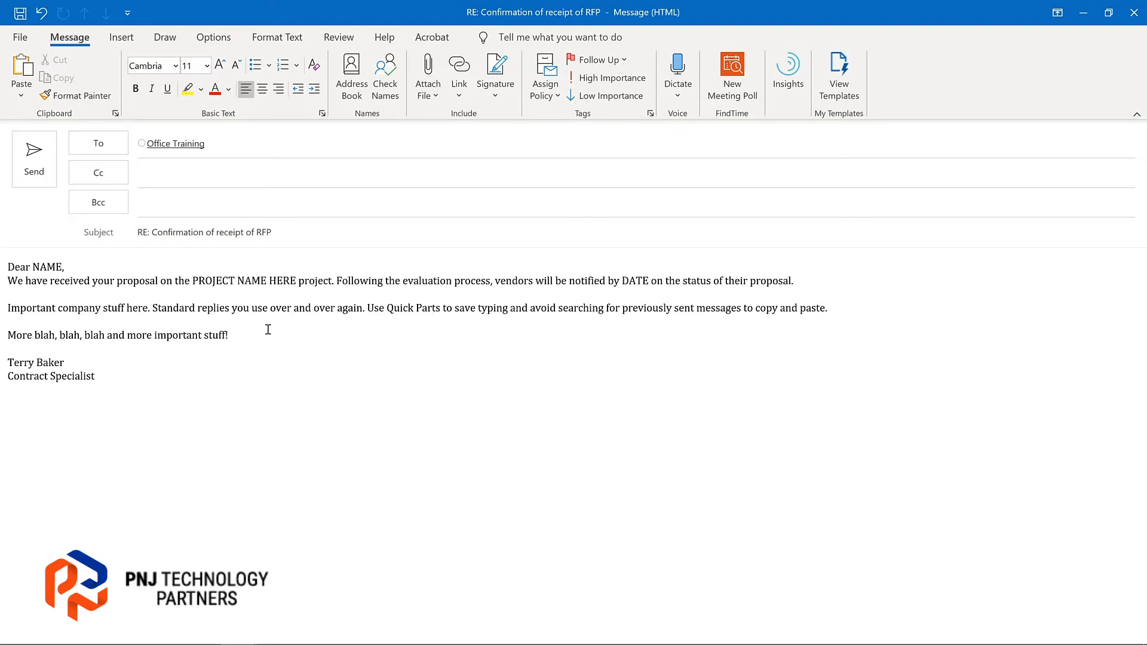
# Set up a new Quick Parts building block from the entire RFP reply text, naming it "Proposal response".
pyautogui.hotkey('ctrl', 'a')
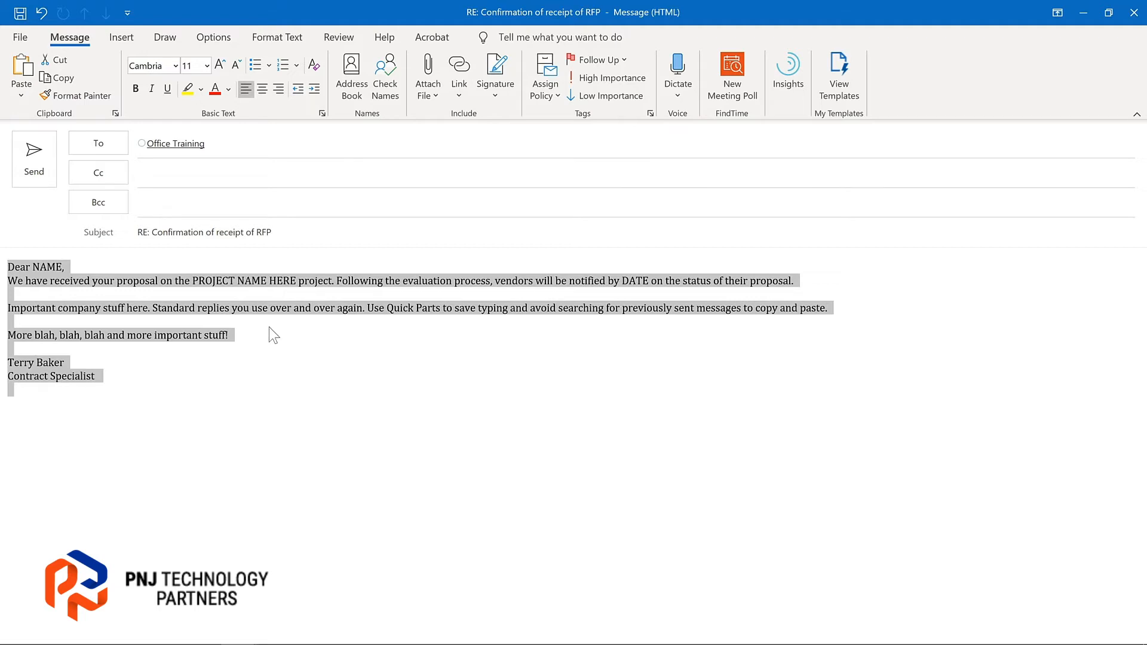
pyautogui.click(111, 39)
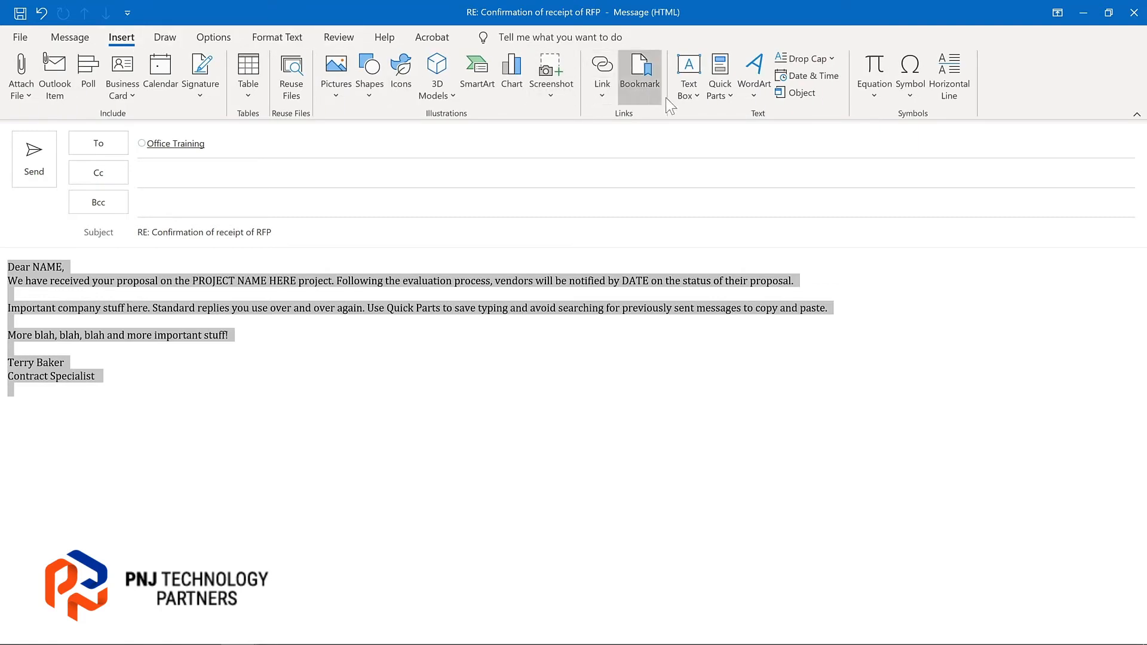
pyautogui.click(731, 99)
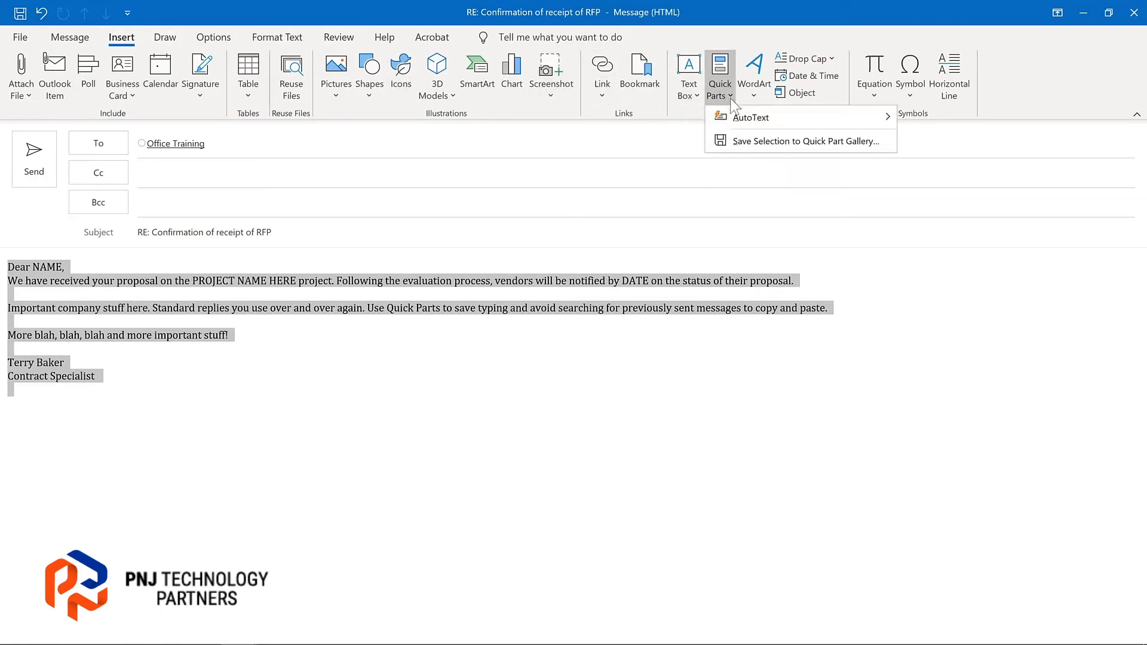
pyautogui.click(751, 142)
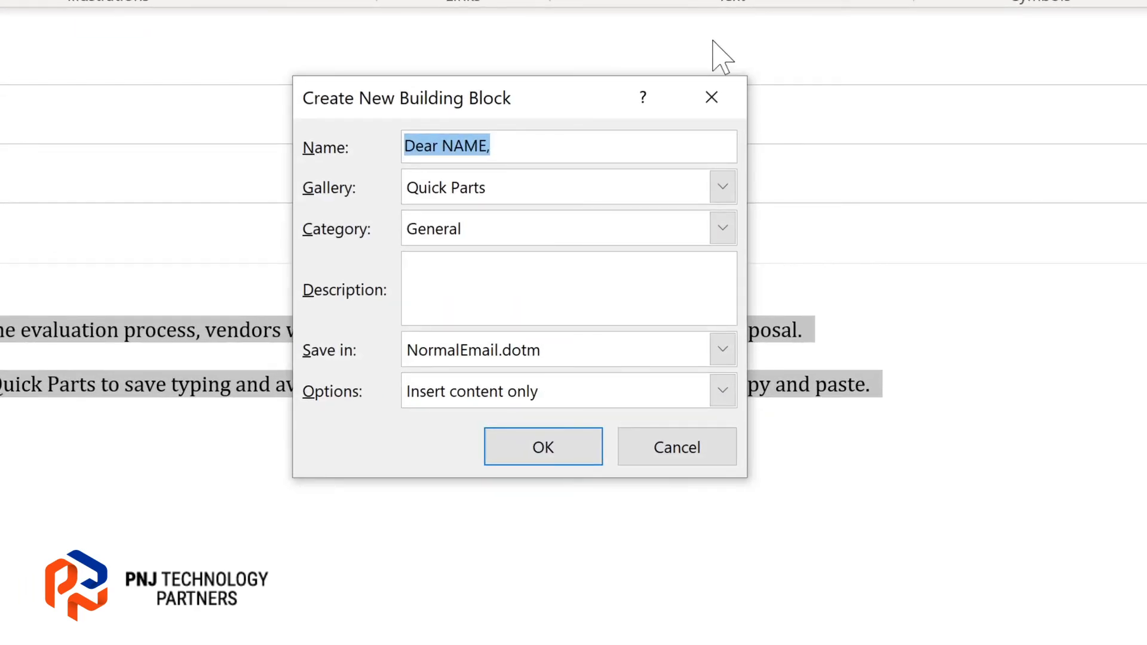
pyautogui.write('Proposal response')
# Assign the building block to a new category named "Proposals".
pyautogui.click(723, 228)
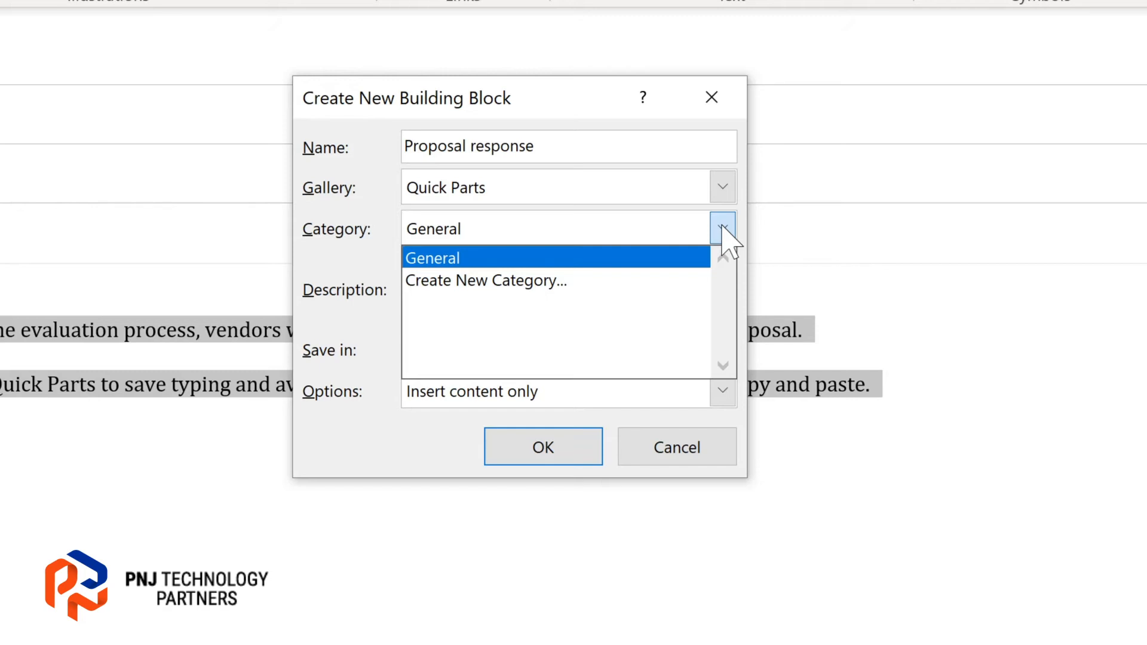
pyautogui.click(485, 280)
pyautogui.write('Pro')
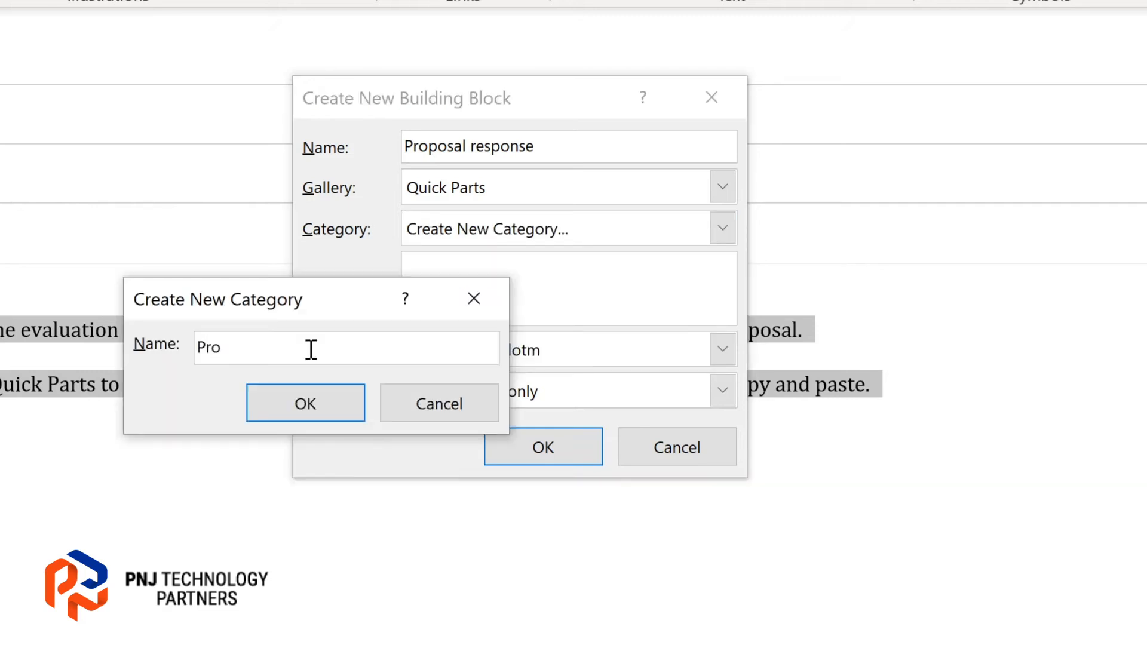
pyautogui.write('posals')
pyautogui.press('Return')
# Describe the building block as "Response to project proposals", keep the Insert content only option, and save it.
pyautogui.click(450, 266)
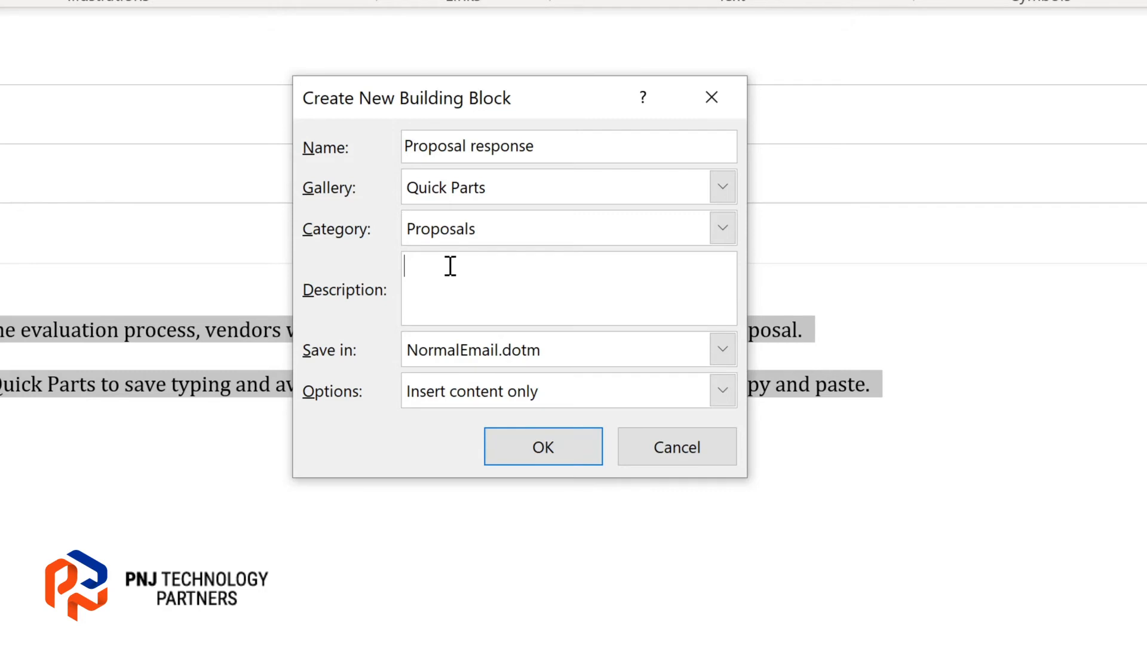
pyautogui.write('Response to project proposals')
pyautogui.click(723, 392)
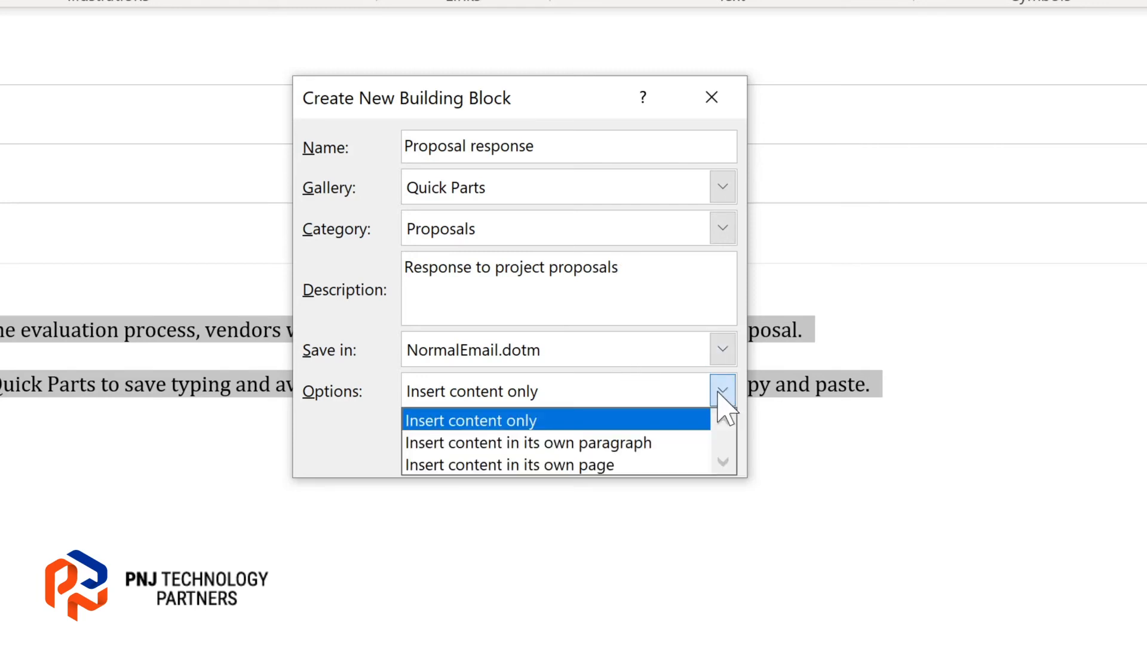
pyautogui.click(720, 396)
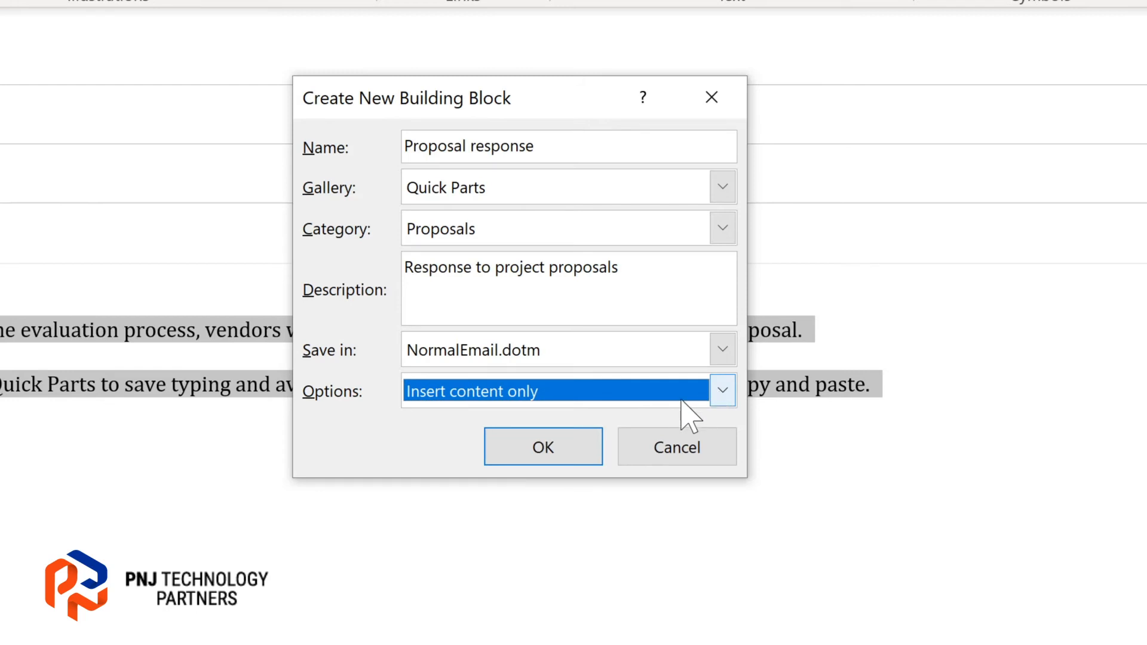
pyautogui.click(545, 450)
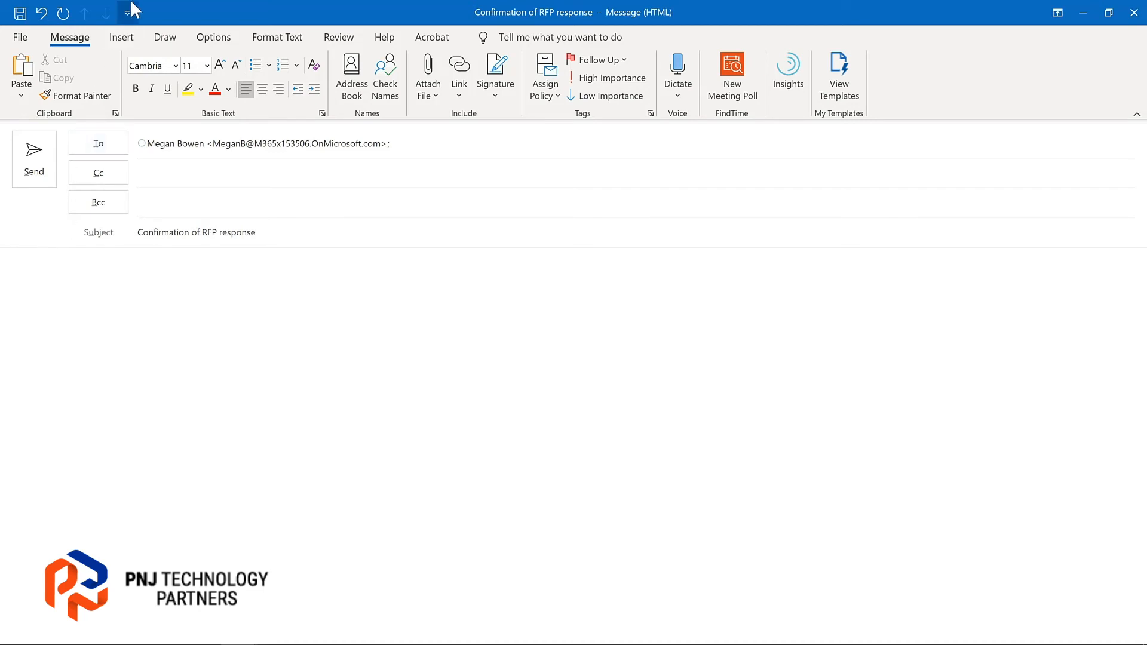
# Insert the "Proposal response" quick part into the empty body of the "Confirmation of RFP response" message.
pyautogui.click(125, 39)
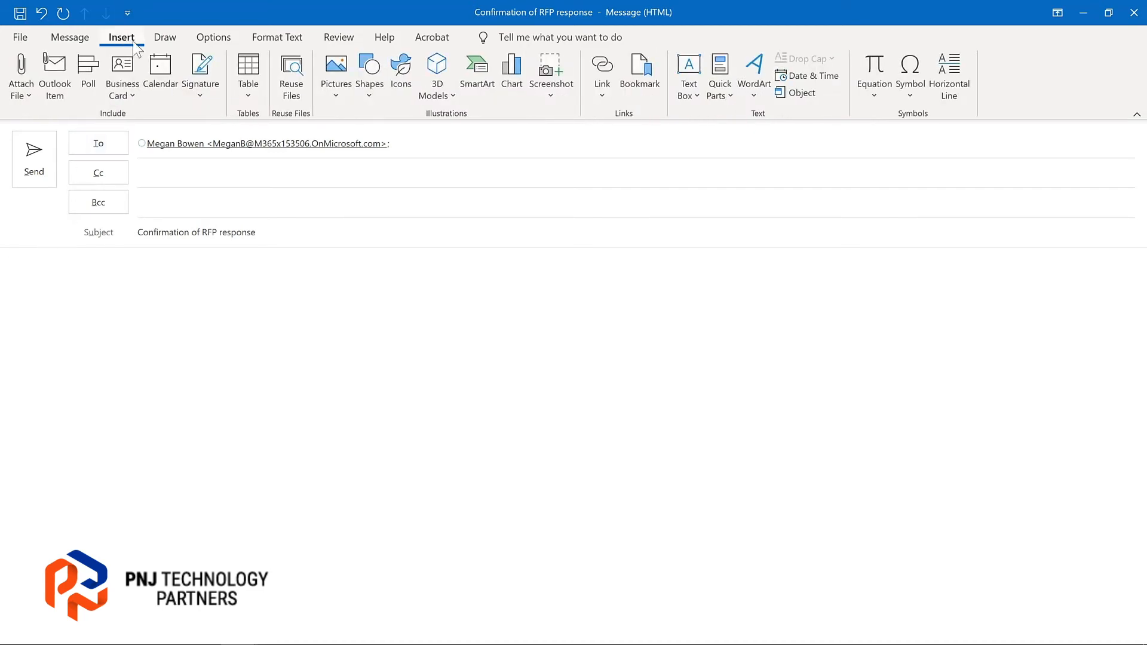
pyautogui.click(717, 103)
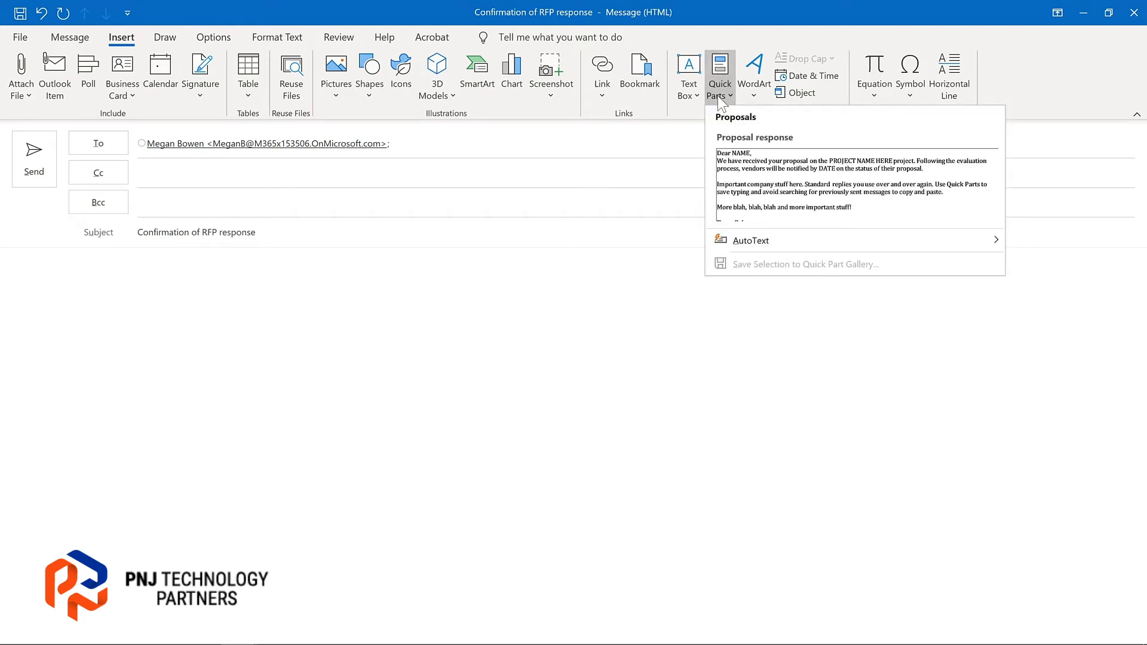
pyautogui.click(769, 175)
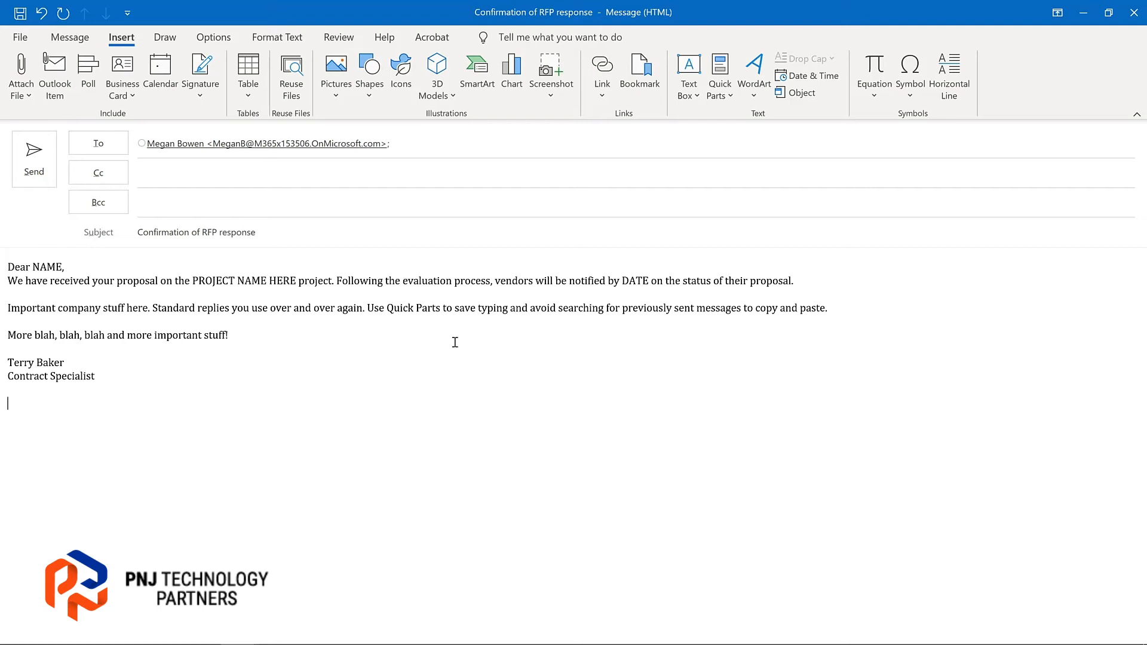
# Open the building block organizer for the "Proposal response" quick part.
pyautogui.click(717, 92)
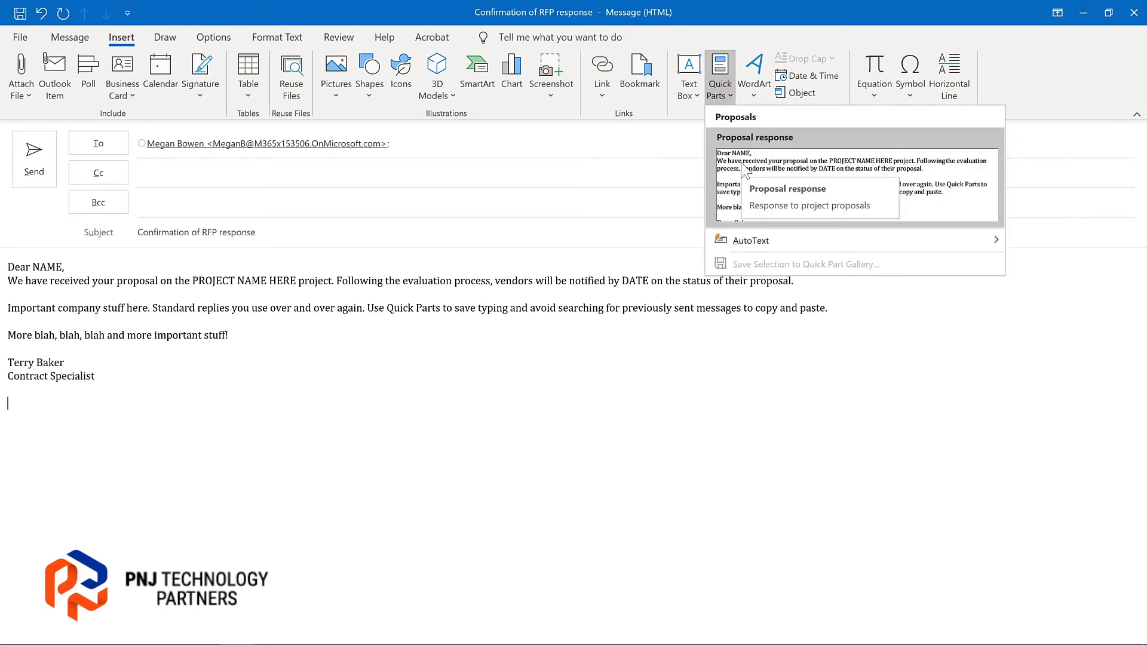
pyautogui.rightClick(744, 169)
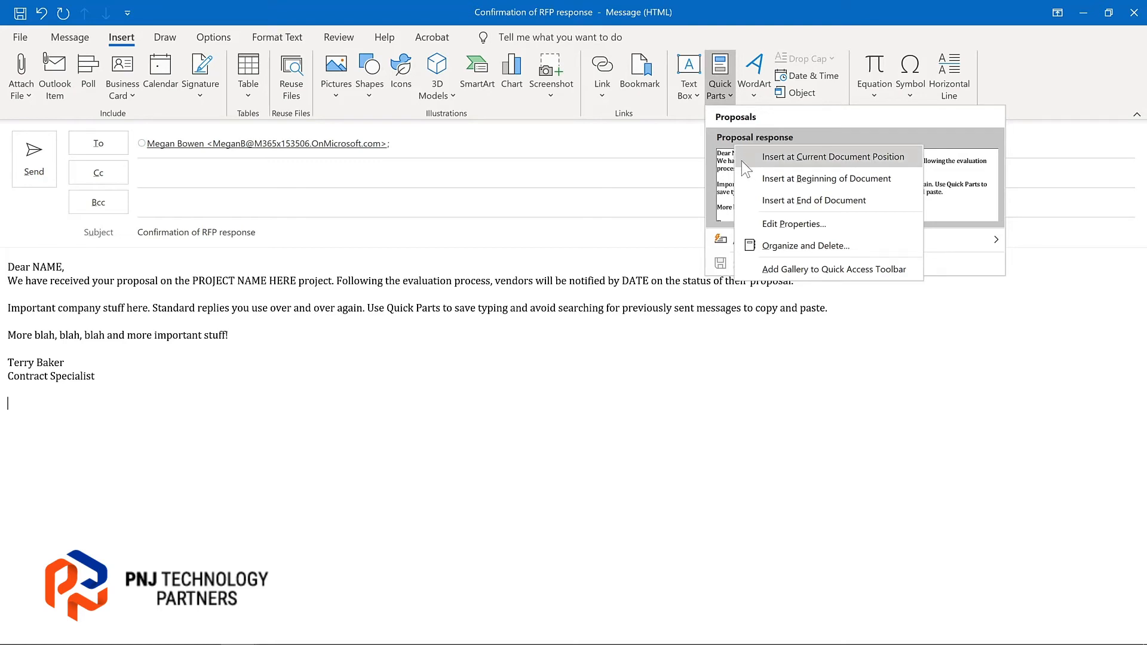
pyautogui.click(769, 242)
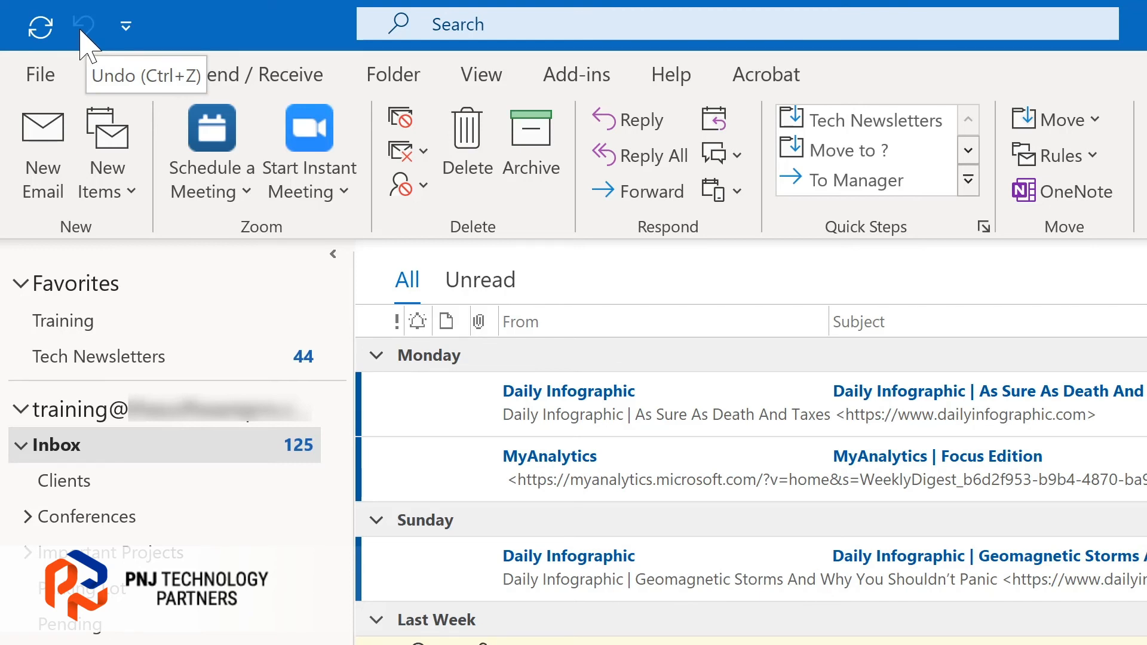
# Add the Reply, Reply All and Forward commands to the main window's Quick Access Toolbar.
pyautogui.click(126, 27)
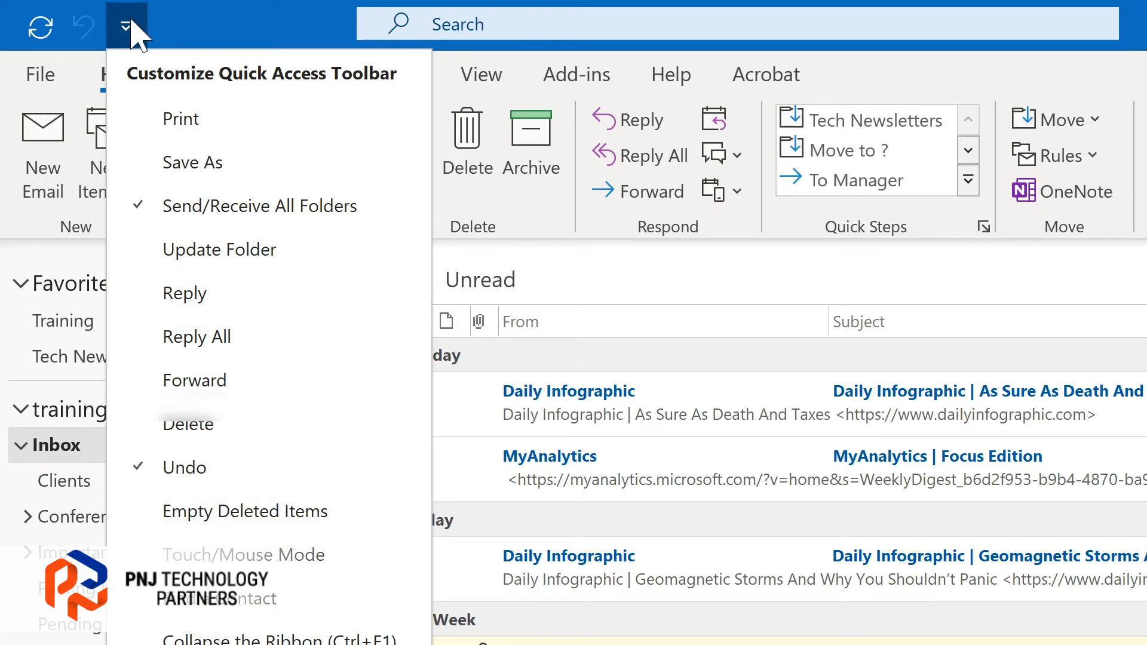
pyautogui.click(179, 292)
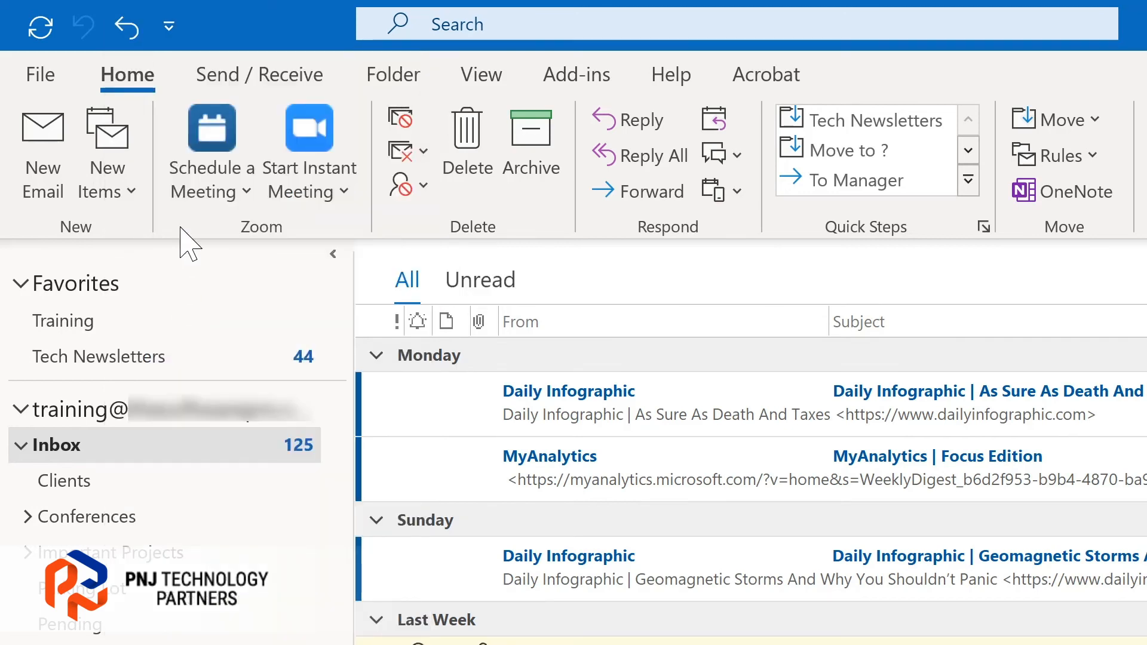
pyautogui.click(170, 31)
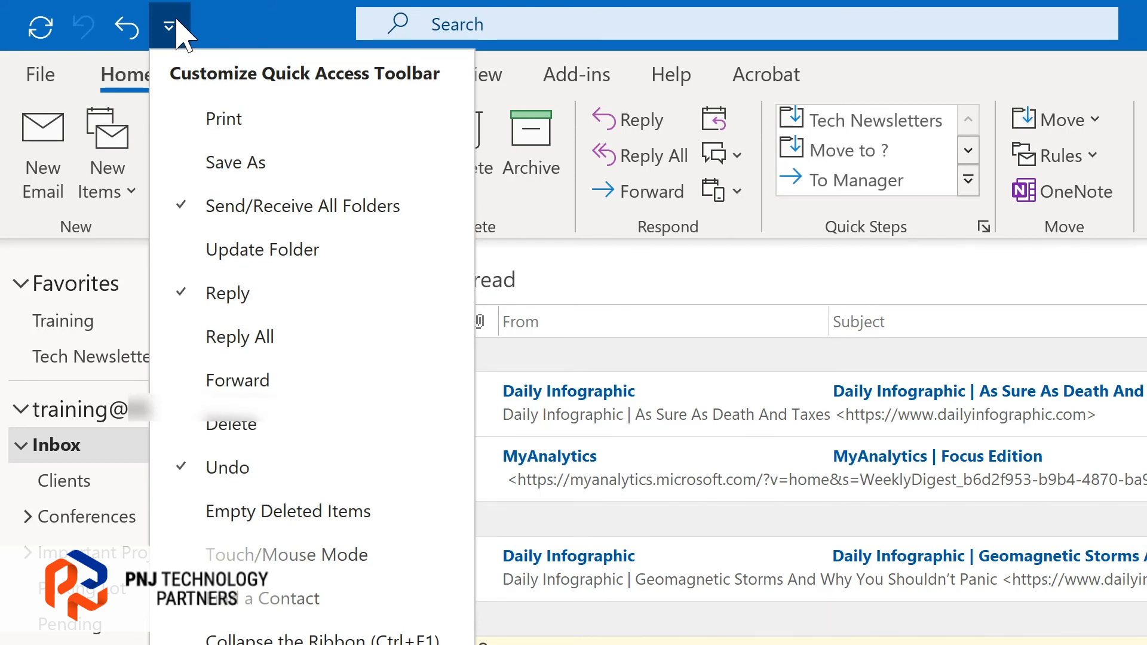
pyautogui.click(218, 336)
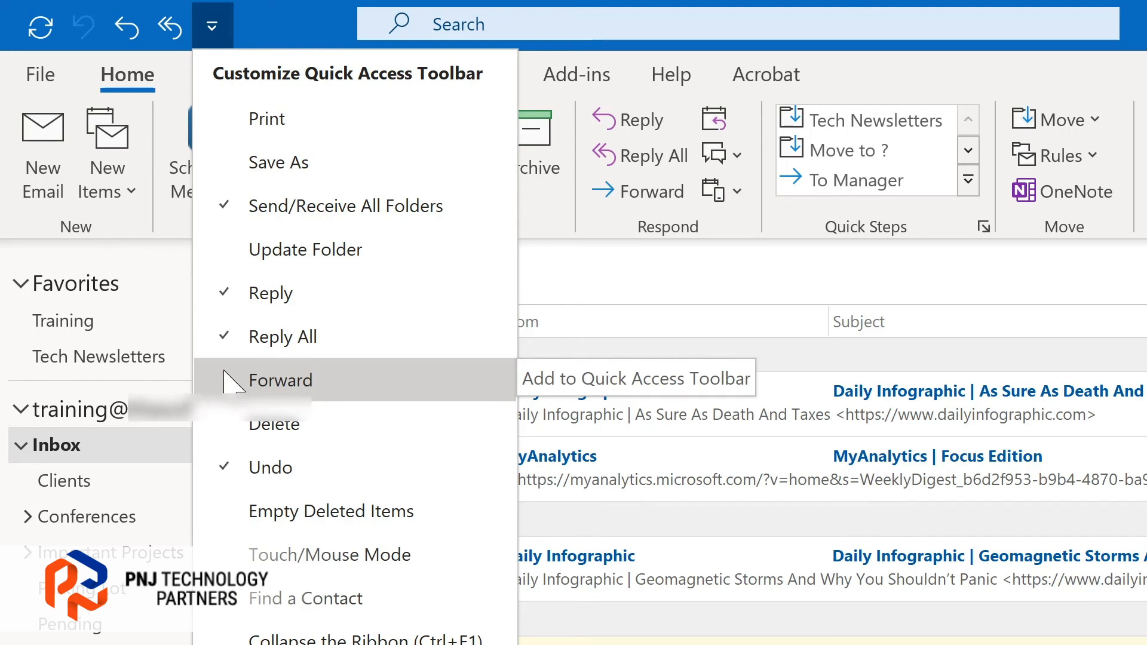
pyautogui.click(226, 377)
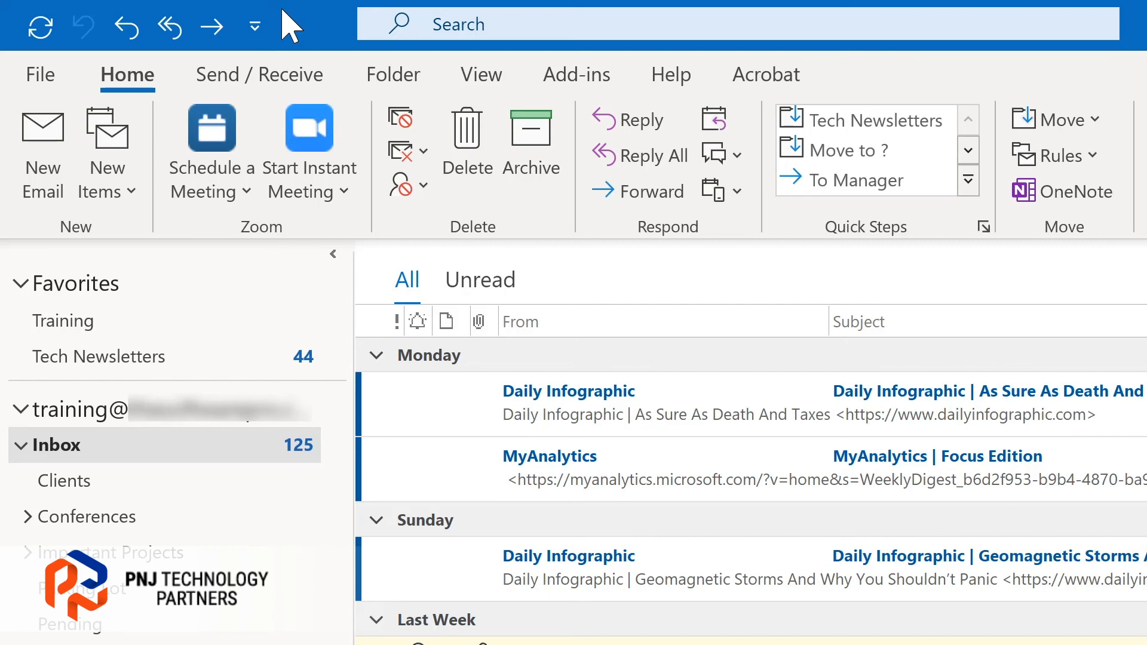
# Start a new message and add the Quick Parts command to the message window's Quick Access Toolbar.
pyautogui.hotkey('ctrl', 'n')
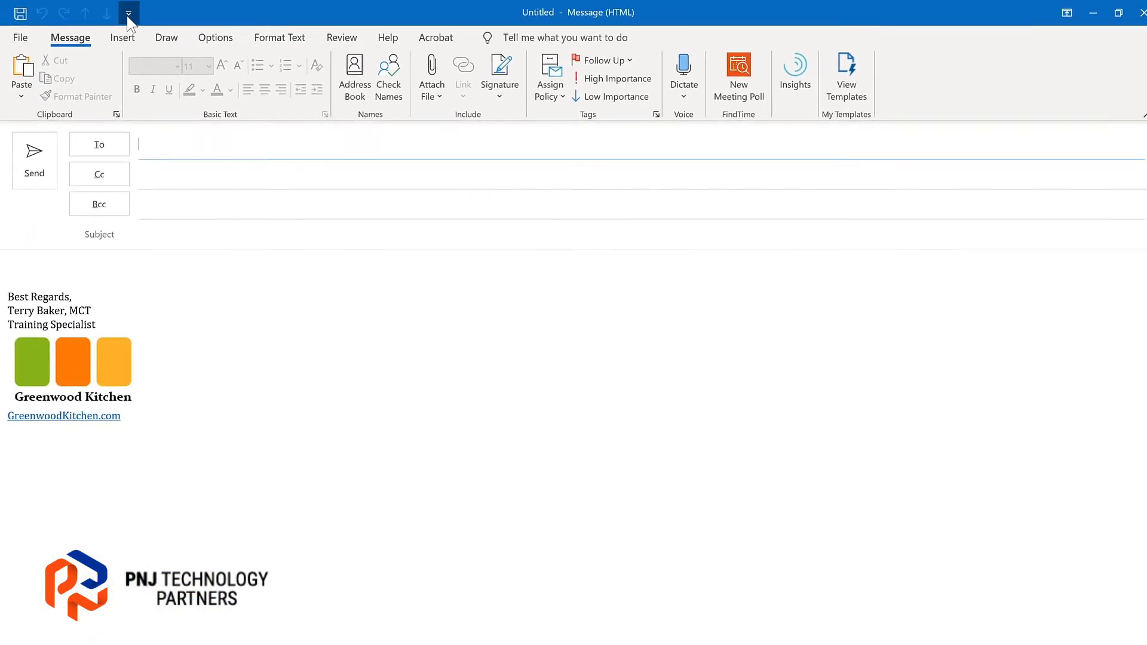
pyautogui.click(128, 13)
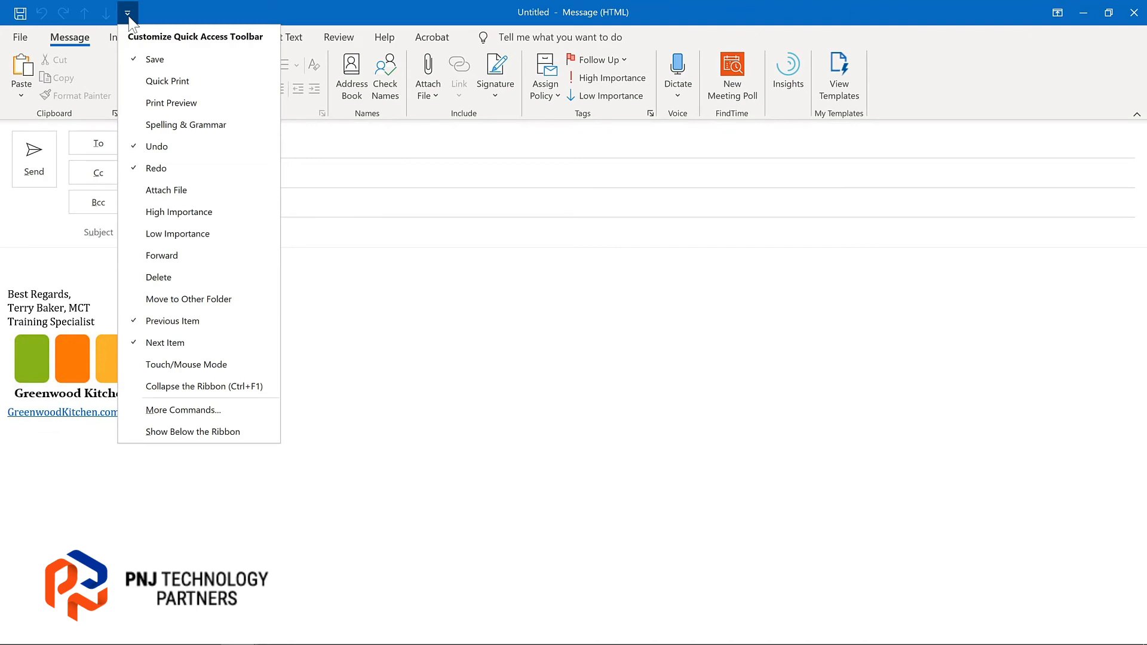
pyautogui.click(128, 16)
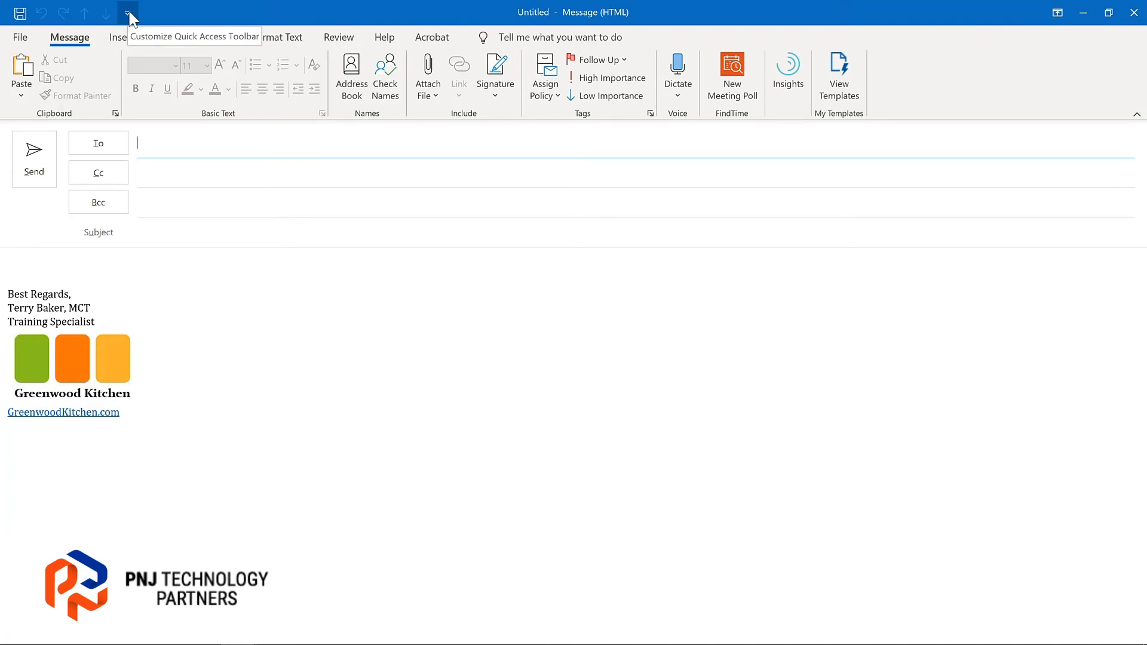
pyautogui.click(44, 255)
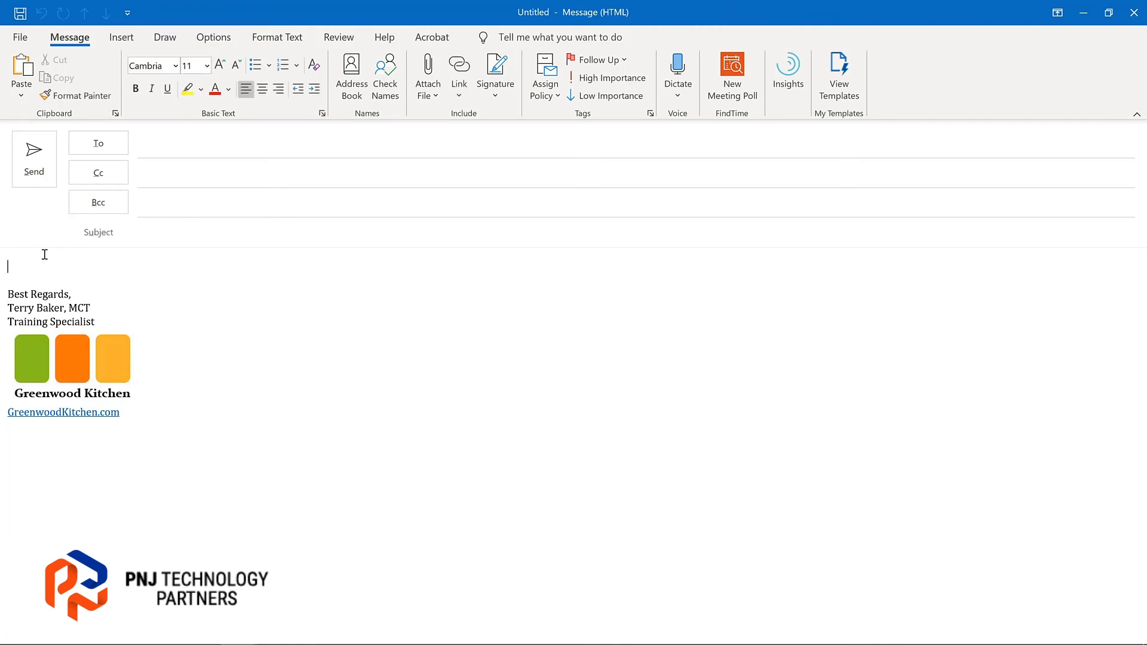
pyautogui.click(119, 39)
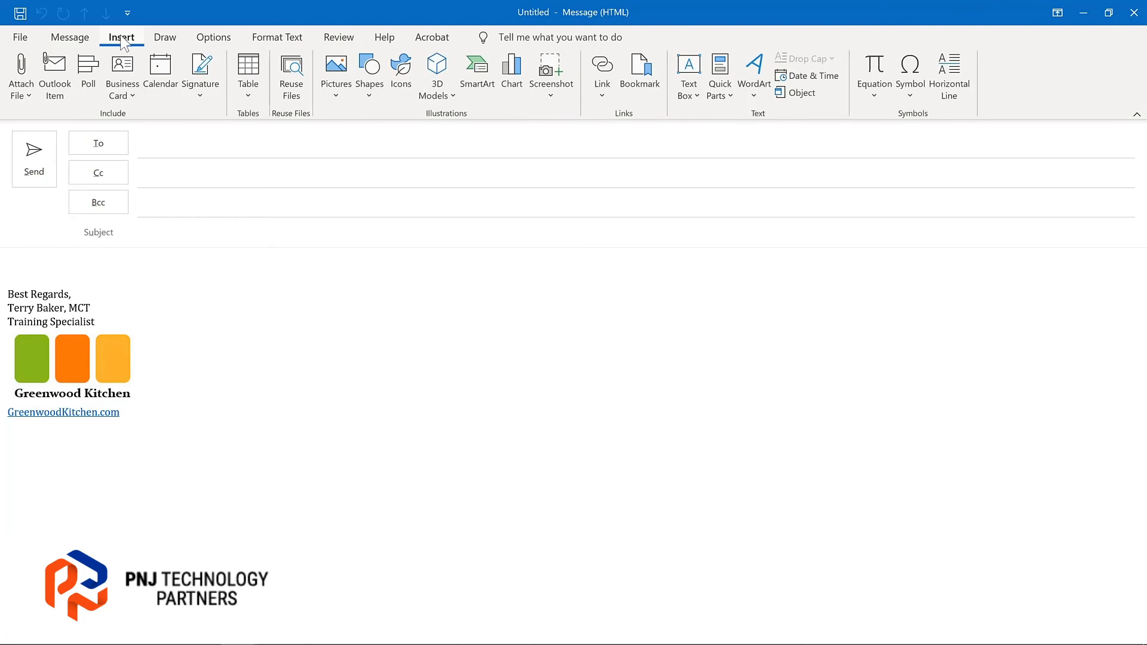
pyautogui.rightClick(720, 70)
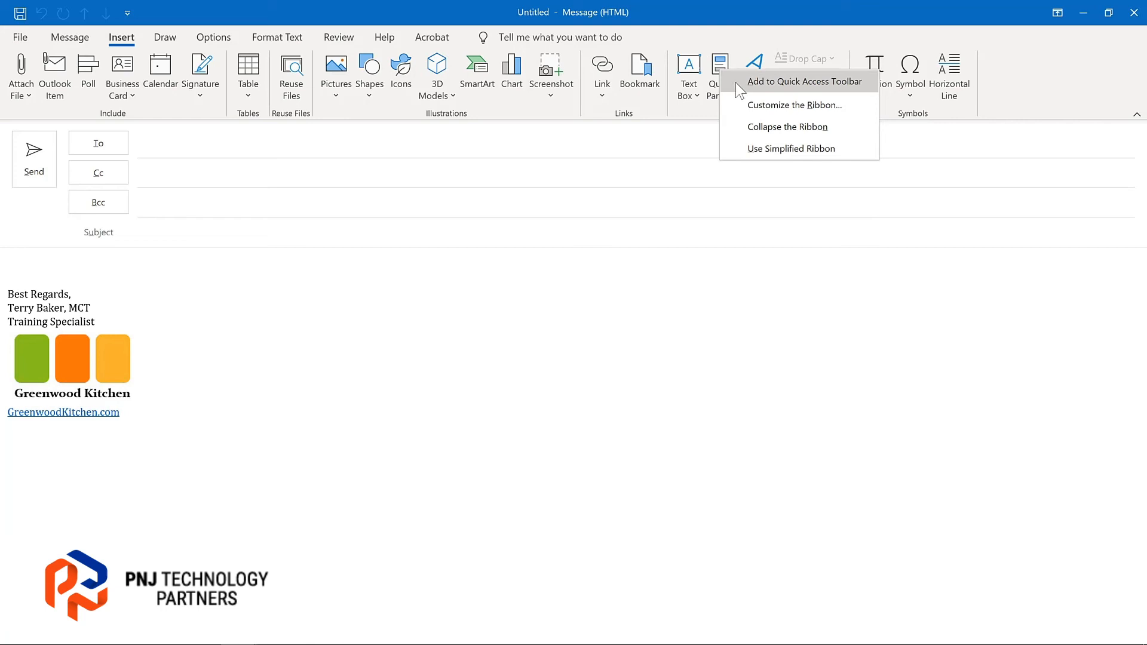
pyautogui.click(738, 89)
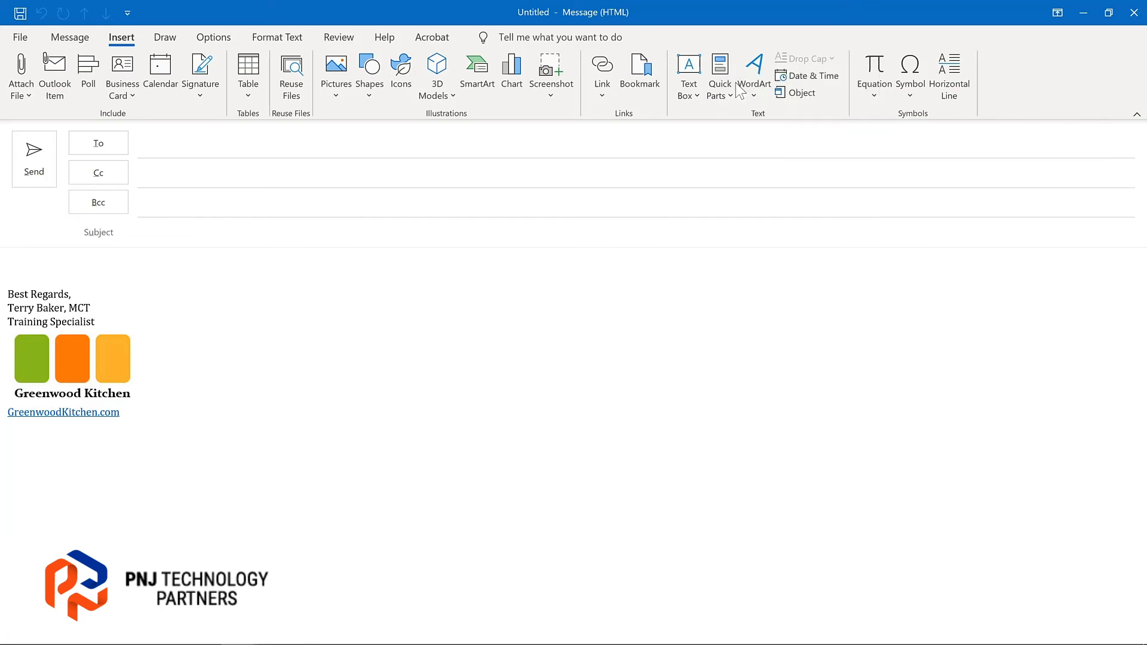
# Add the Delay Delivery command to the message's Quick Access Toolbar and show the toolbar below the ribbon.
pyautogui.click(214, 38)
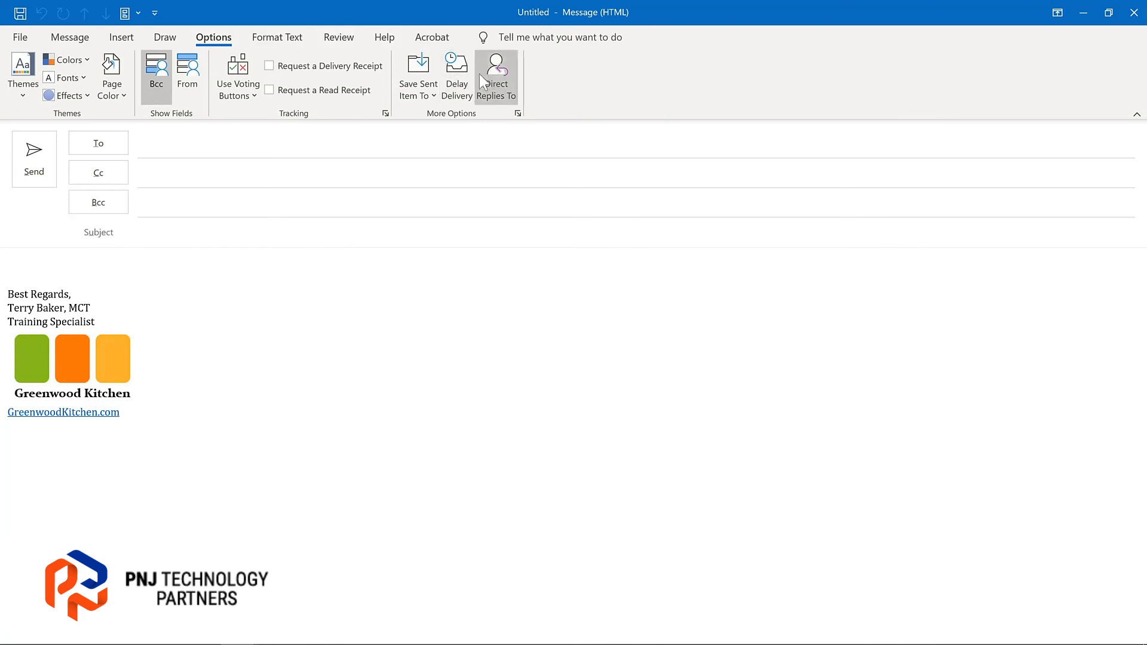
pyautogui.rightClick(464, 83)
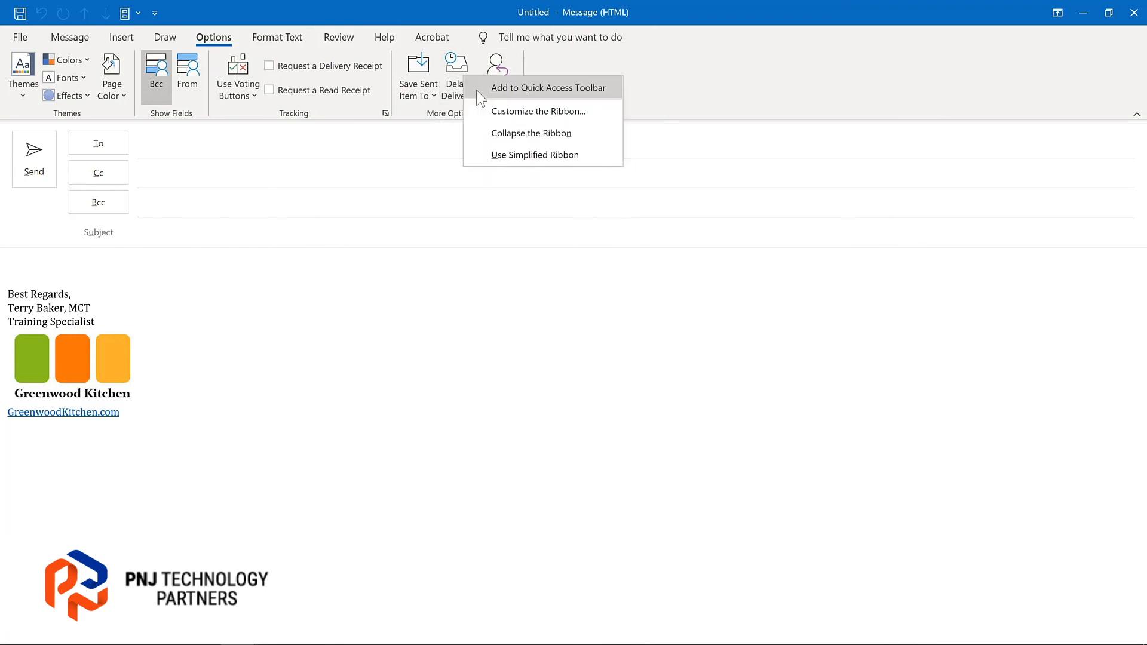
pyautogui.click(479, 87)
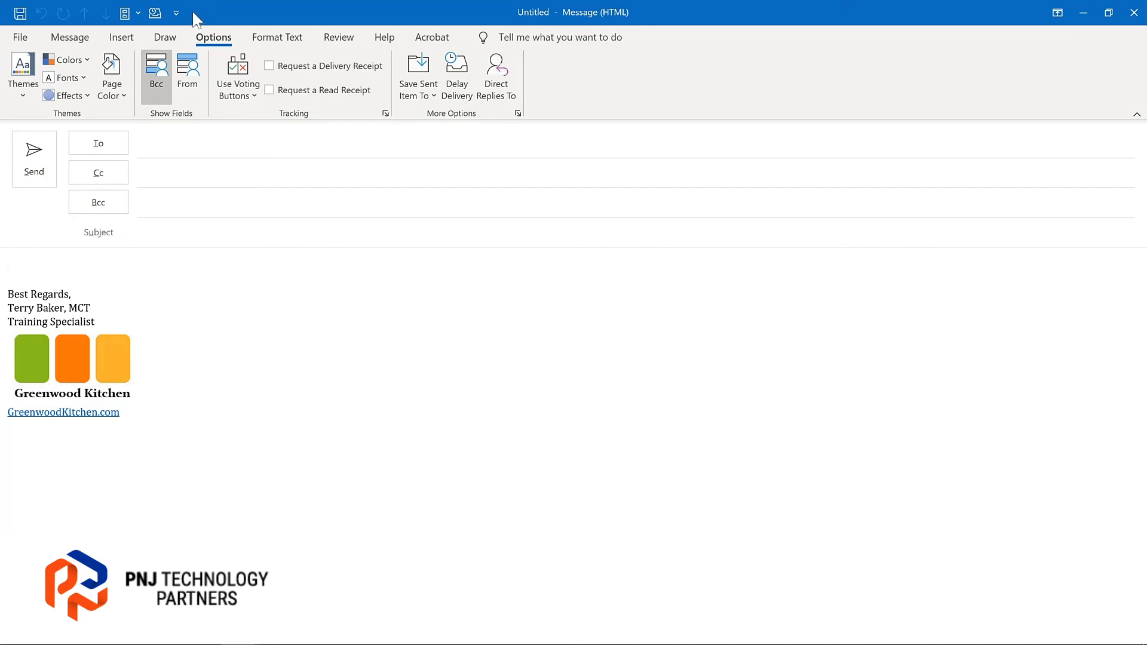
pyautogui.click(177, 12)
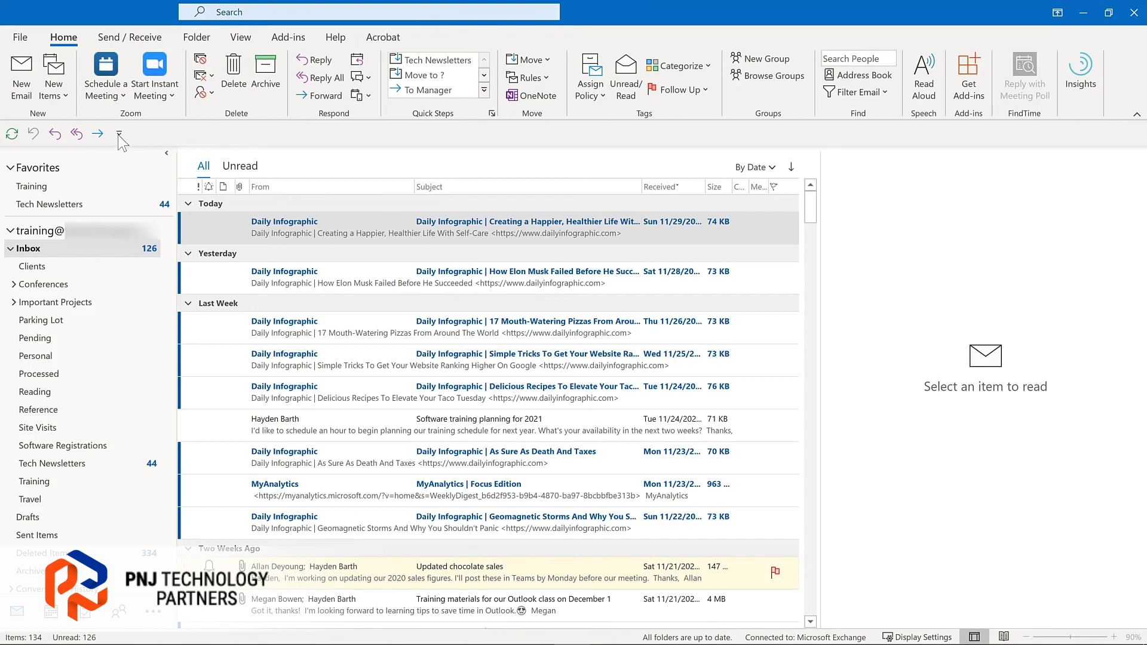
# Add Manage Rules & Alerts, Meeting, New Email and New Task to the inbox window's Quick Access Toolbar through its customization options.
pyautogui.click(119, 134)
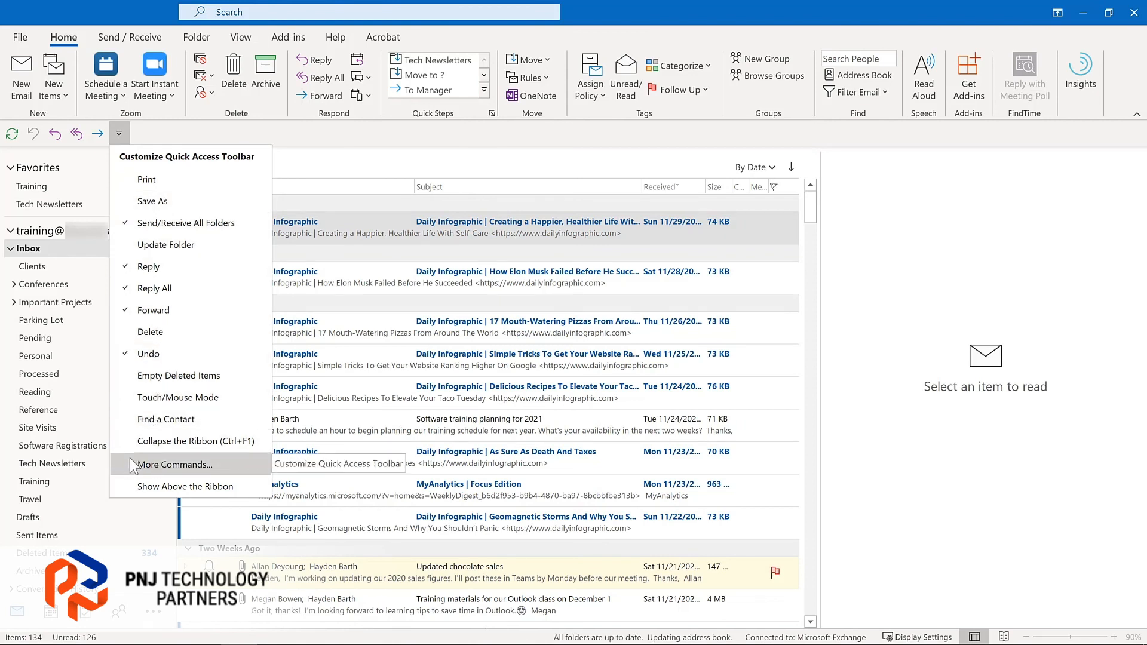
pyautogui.rightClick(72, 139)
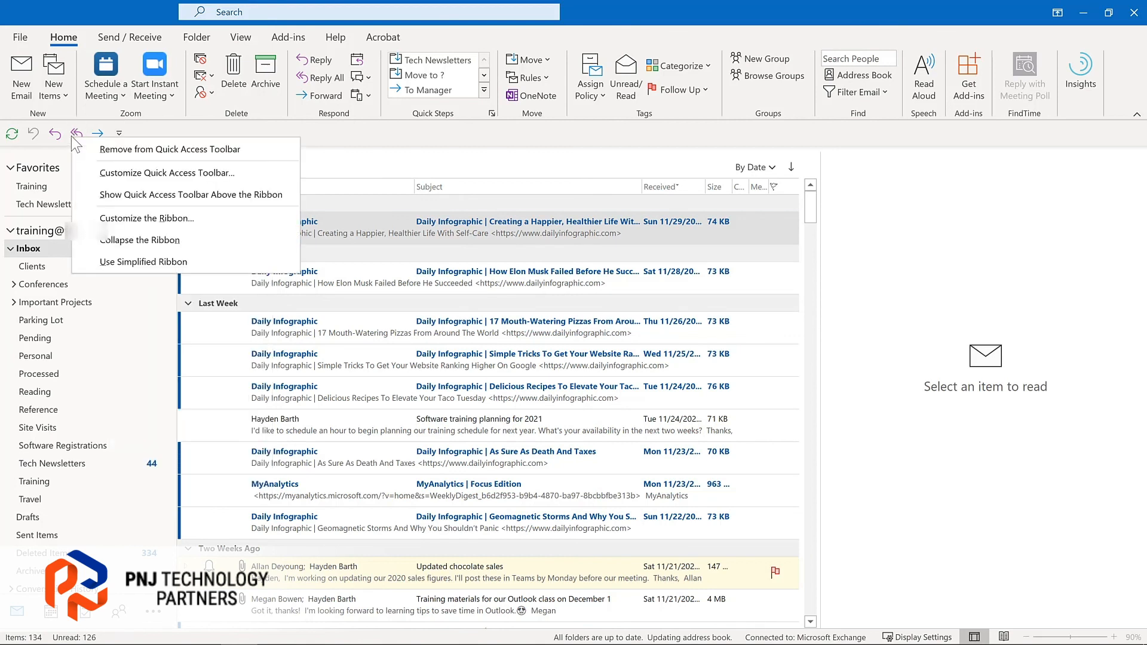
pyautogui.click(93, 170)
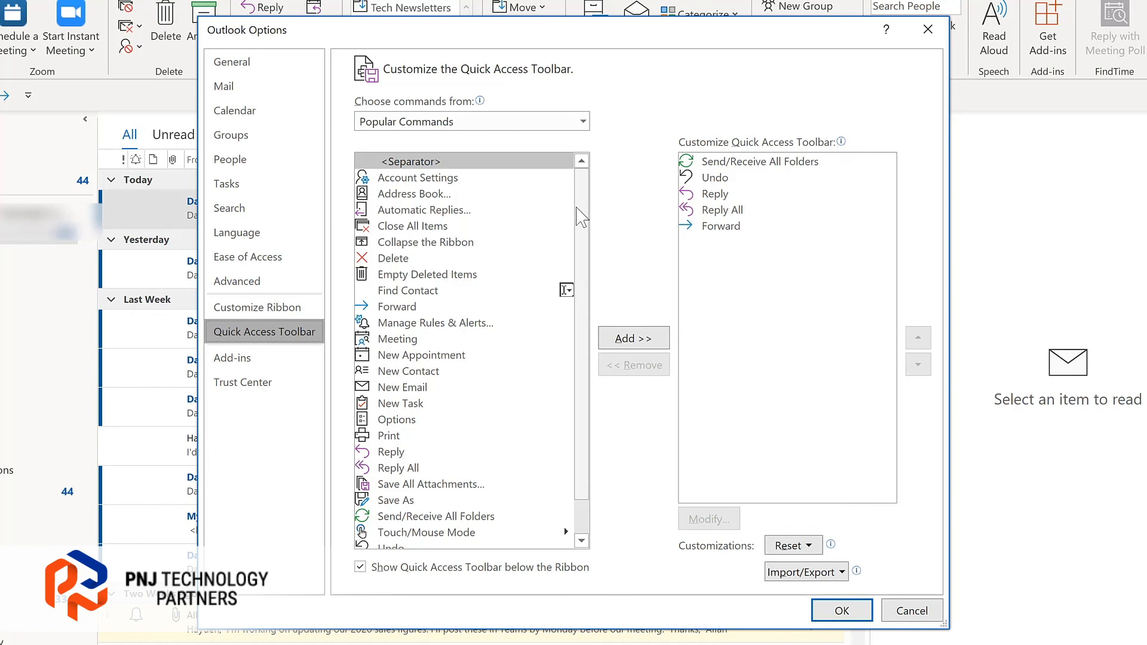
pyautogui.click(434, 326)
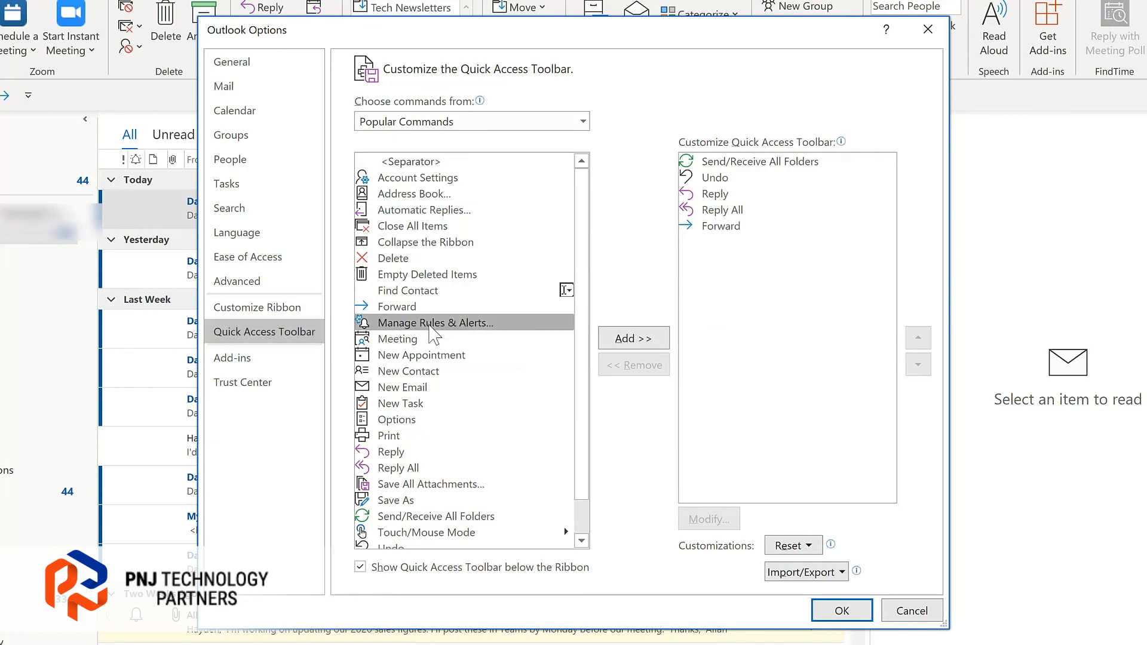
pyautogui.click(634, 339)
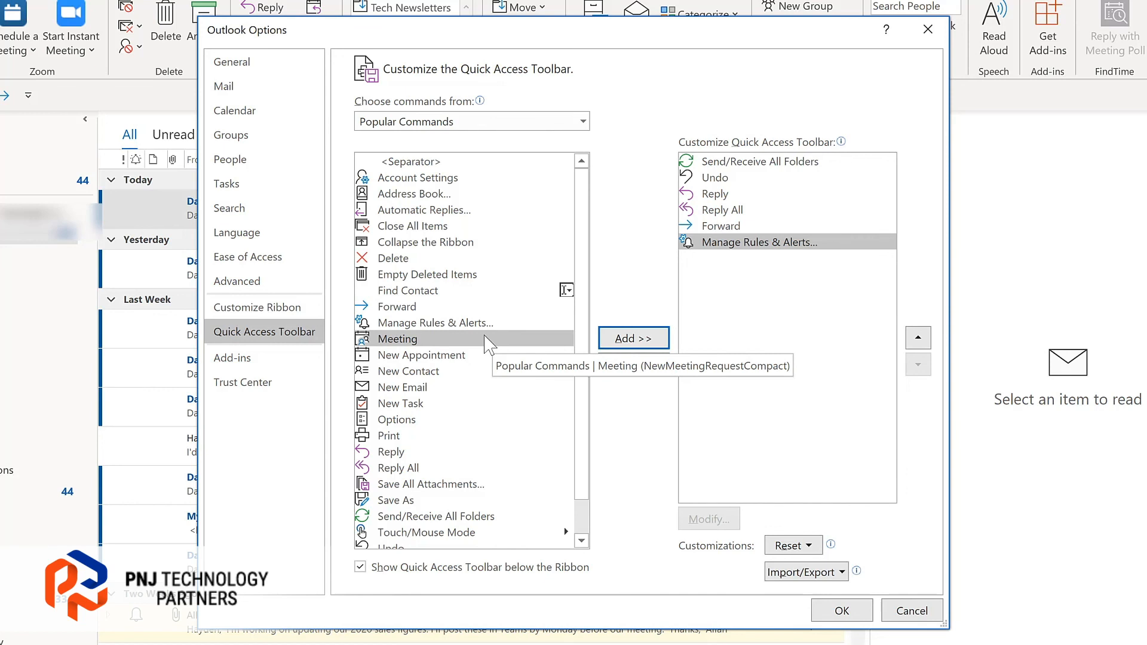
pyautogui.click(625, 340)
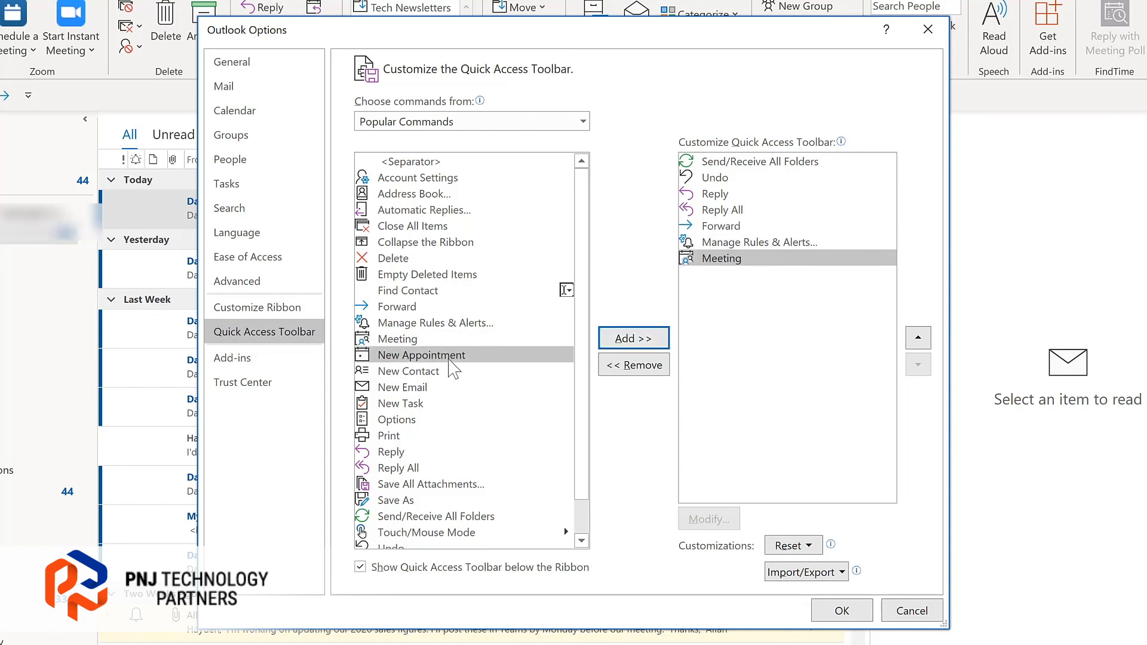
pyautogui.click(411, 394)
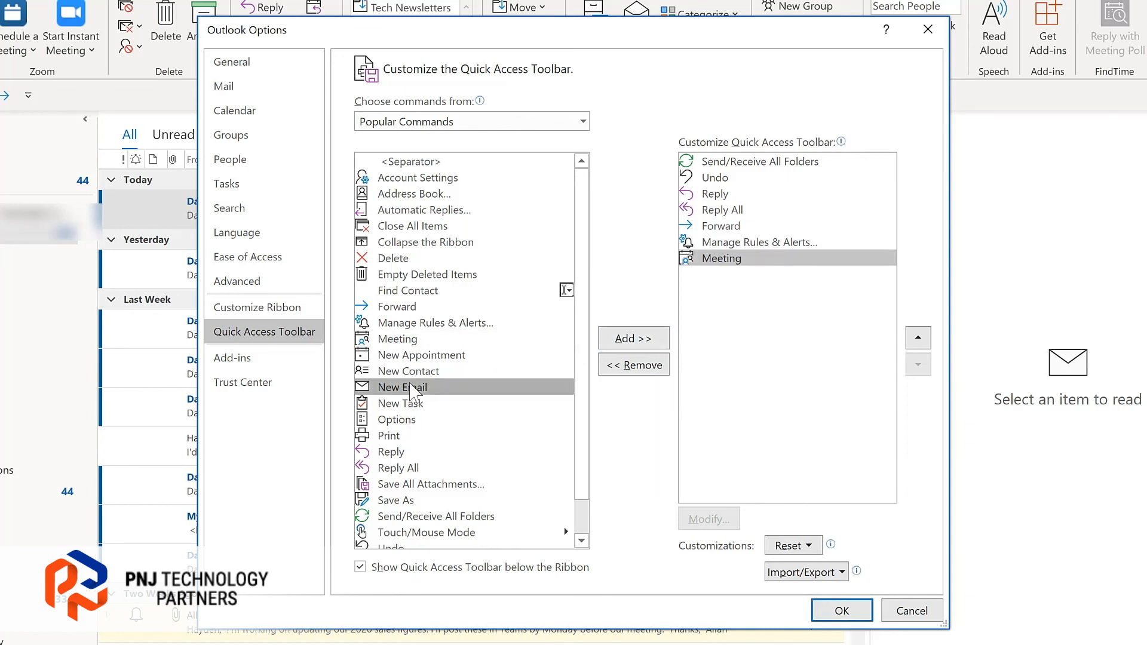
pyautogui.doubleClick(411, 388)
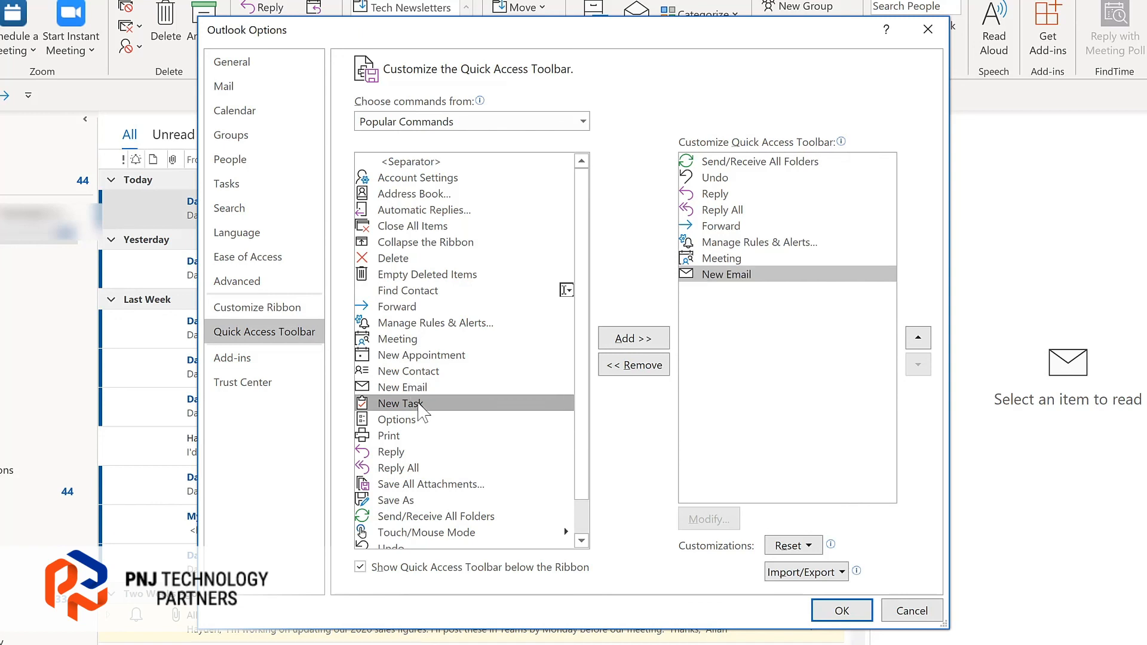
pyautogui.doubleClick(418, 405)
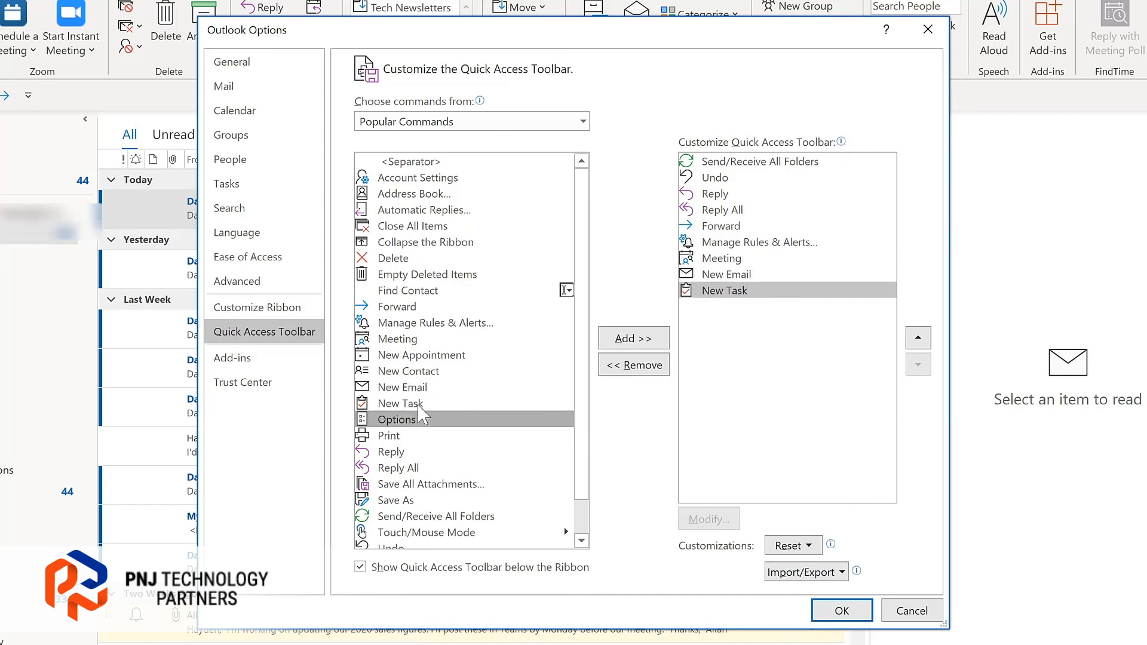
# Move New Email up two places in the Quick Access Toolbar list, directly after Forward.
pyautogui.click(583, 123)
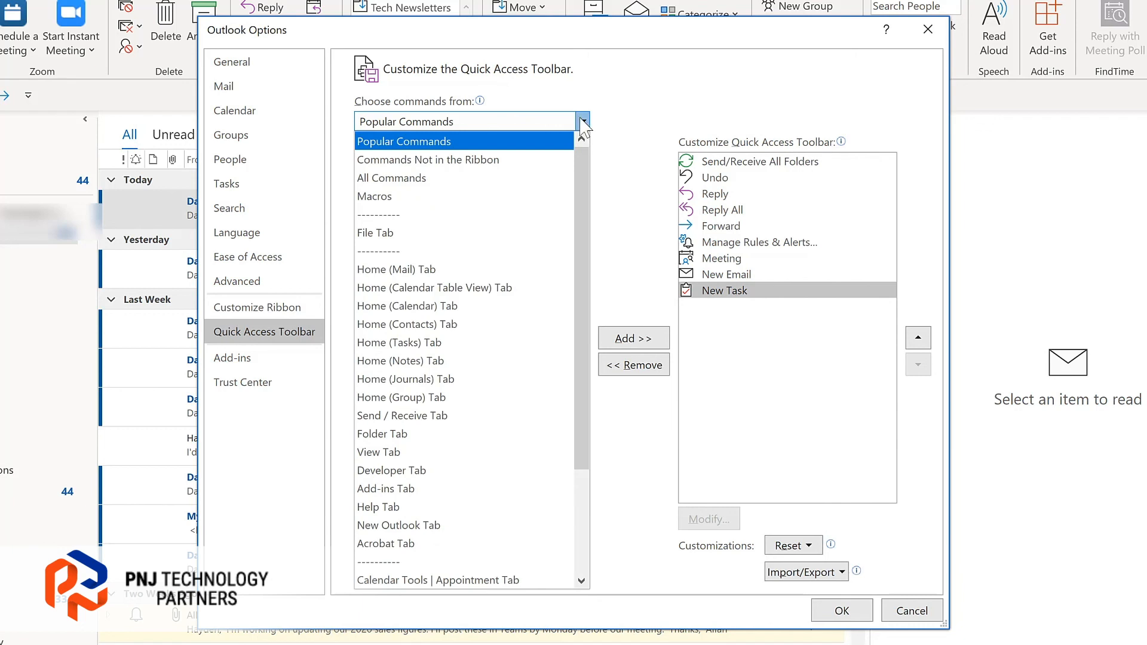
pyautogui.click(769, 275)
pyautogui.click(770, 276)
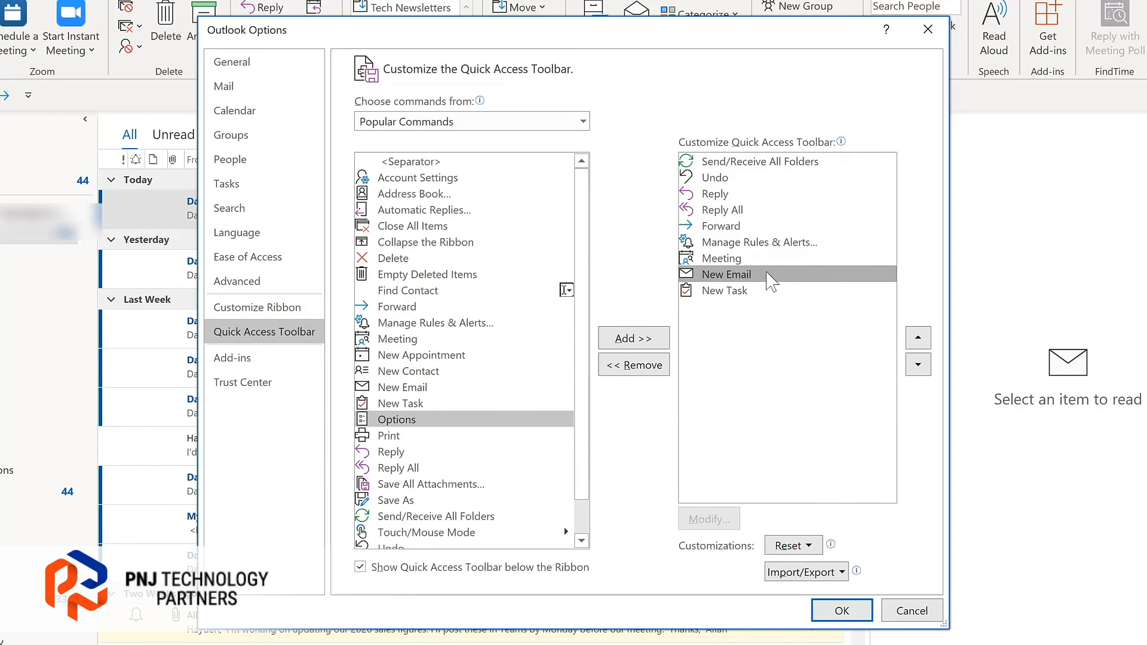
pyautogui.click(919, 339)
pyautogui.click(919, 340)
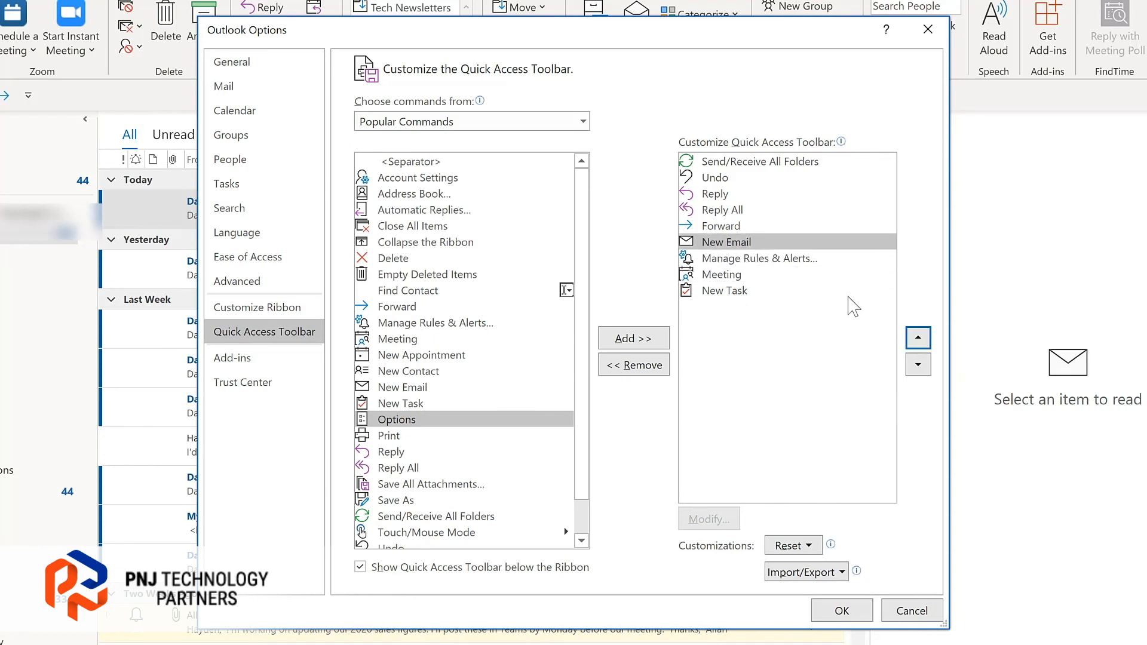